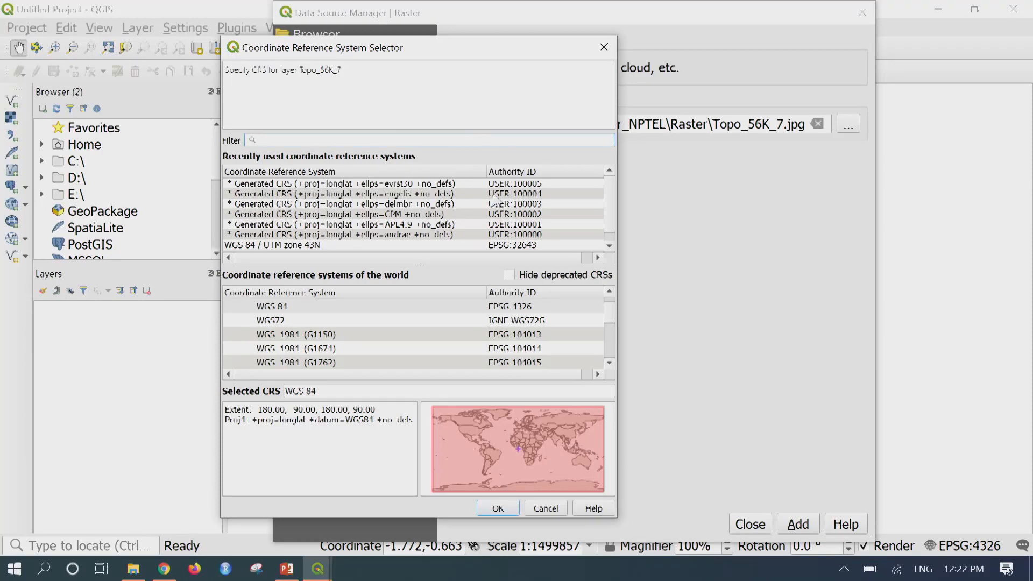
Step: Finish adding the Topo_56K_7.jpg raster layer without picking a coordinate reference system, and close the data source manager
click(554, 511)
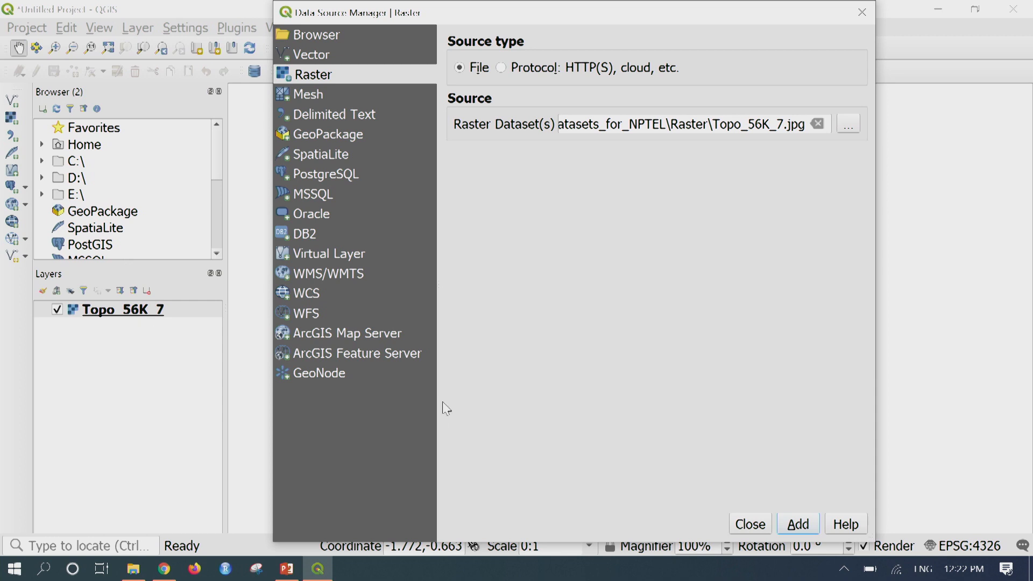
click(750, 526)
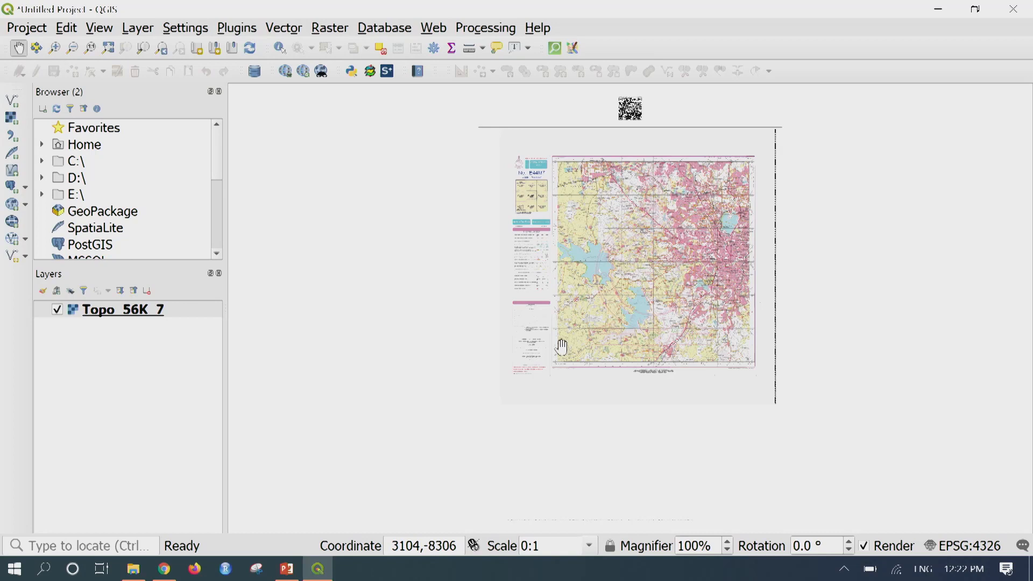
Step: Review the Topo_56K_7 layer's provider information, including its CRS, extent and dimensions, and leave the properties unchanged
right_click(193, 317)
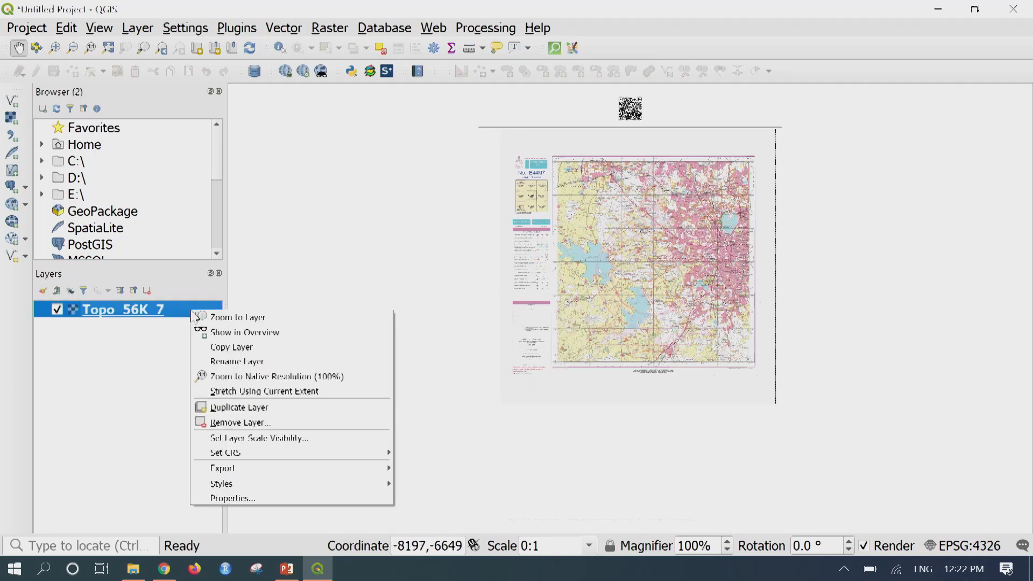
click(251, 501)
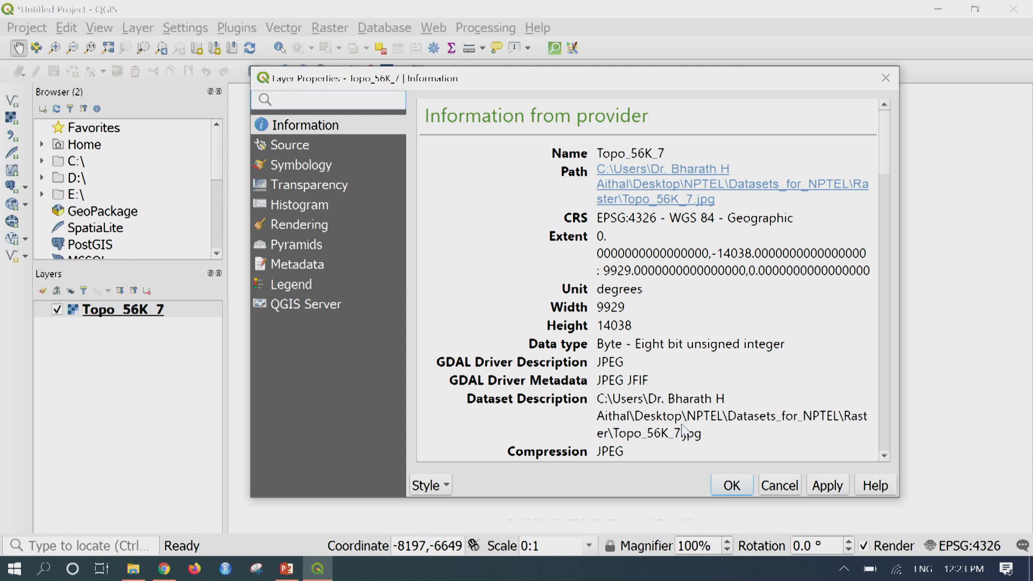
click(773, 486)
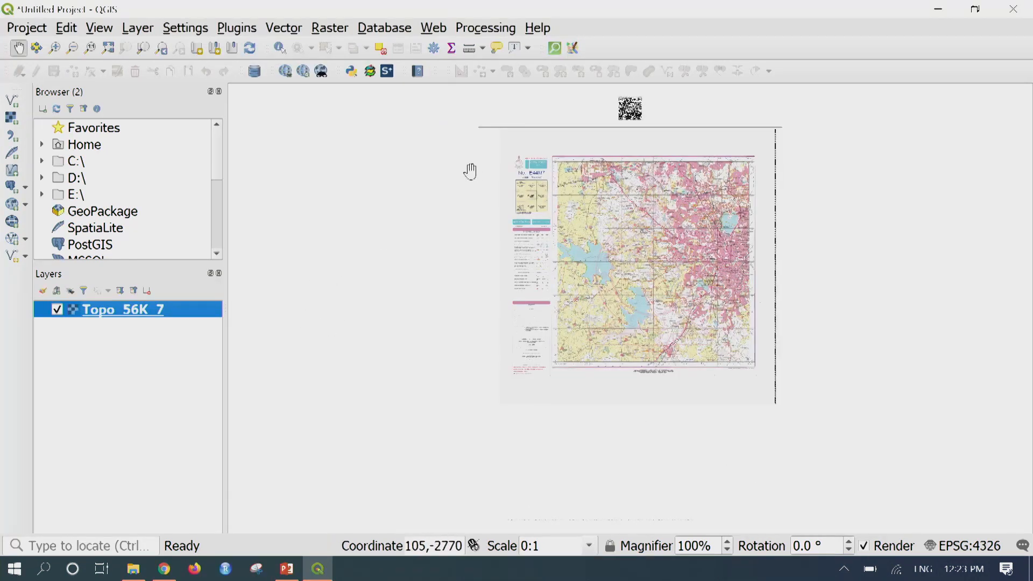
Step: Examine the latitude and longitude labels at the upper-left and lower-left corners of the topographic map
click(56, 52)
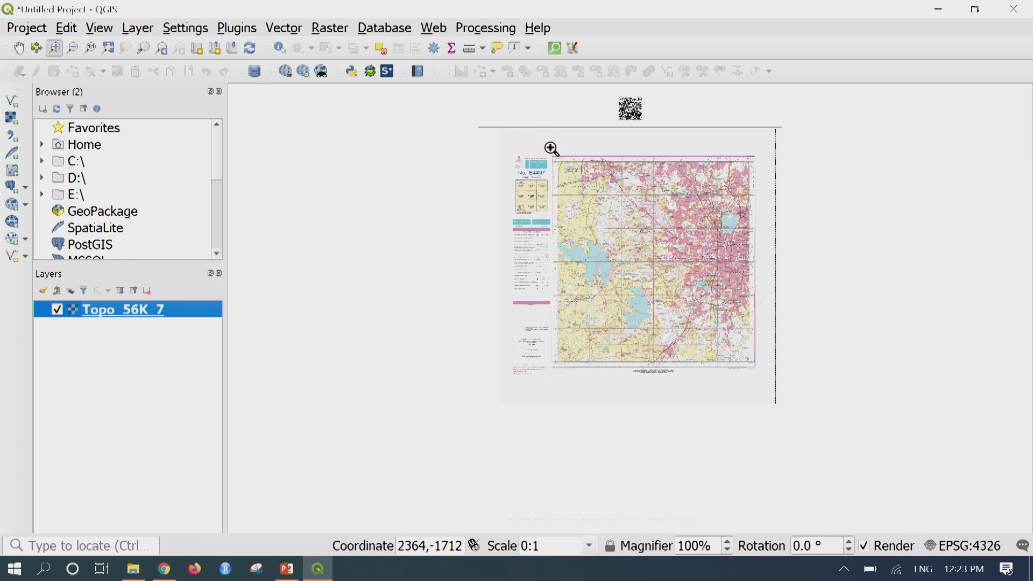
drag(536, 139, 612, 240)
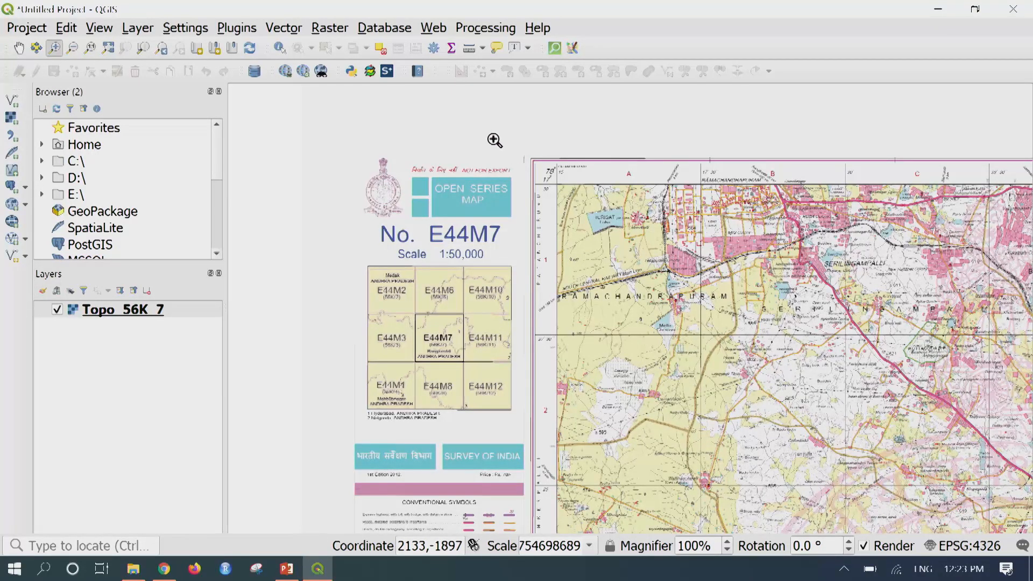
drag(494, 140, 623, 243)
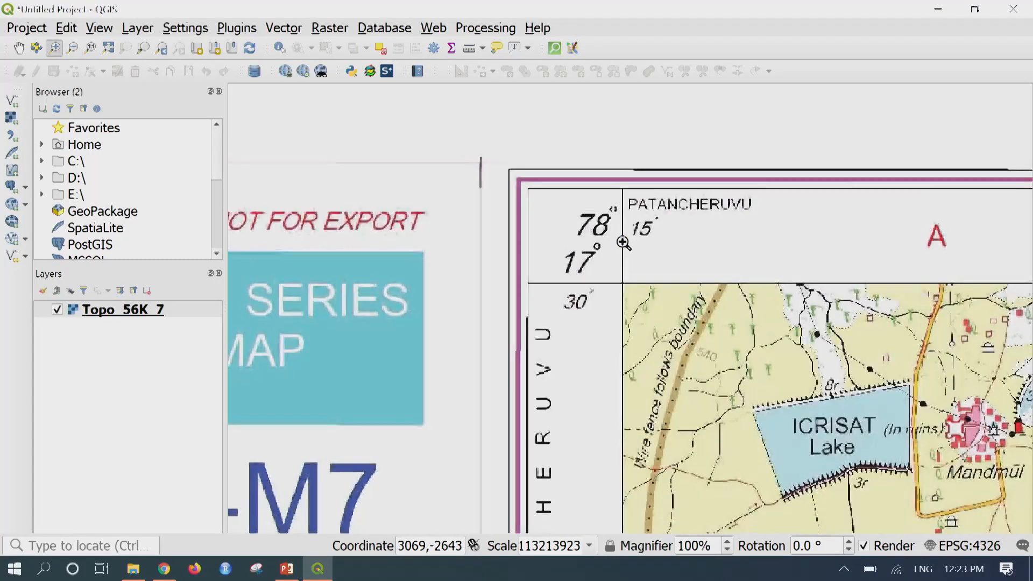
drag(479, 129, 835, 413)
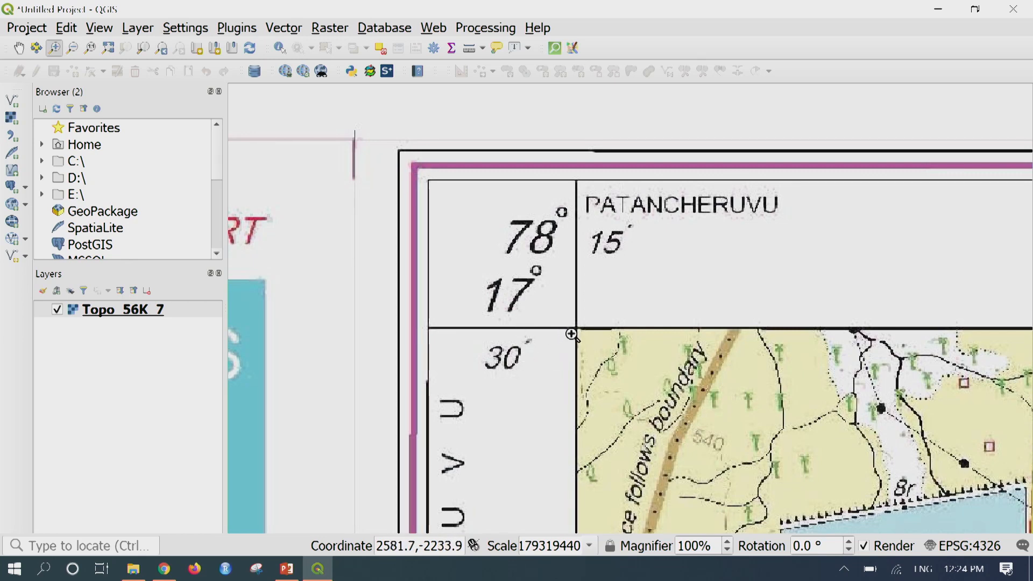
scroll(572, 334, down, 5)
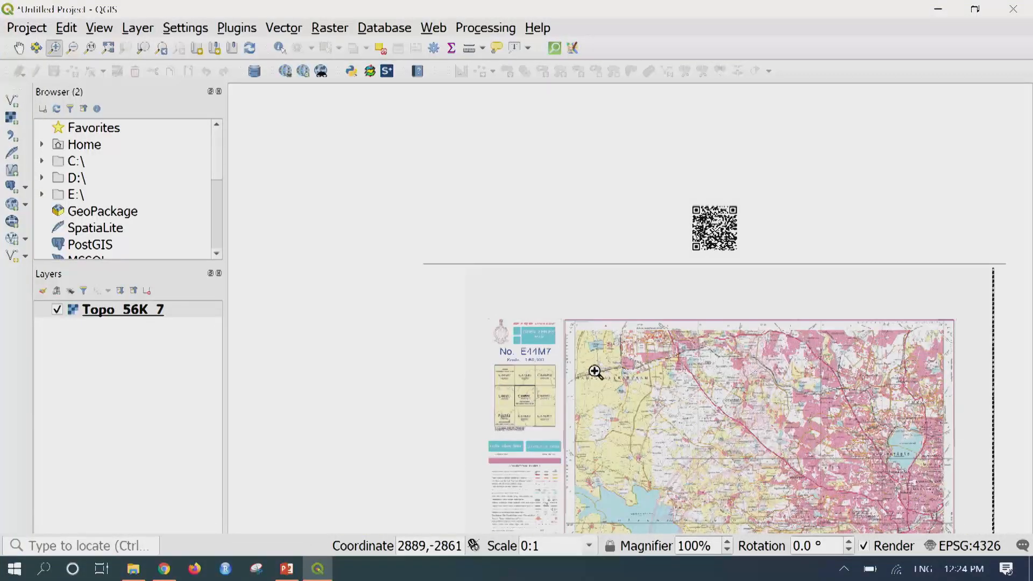
scroll(598, 382, down, 2)
drag(641, 419, 618, 316)
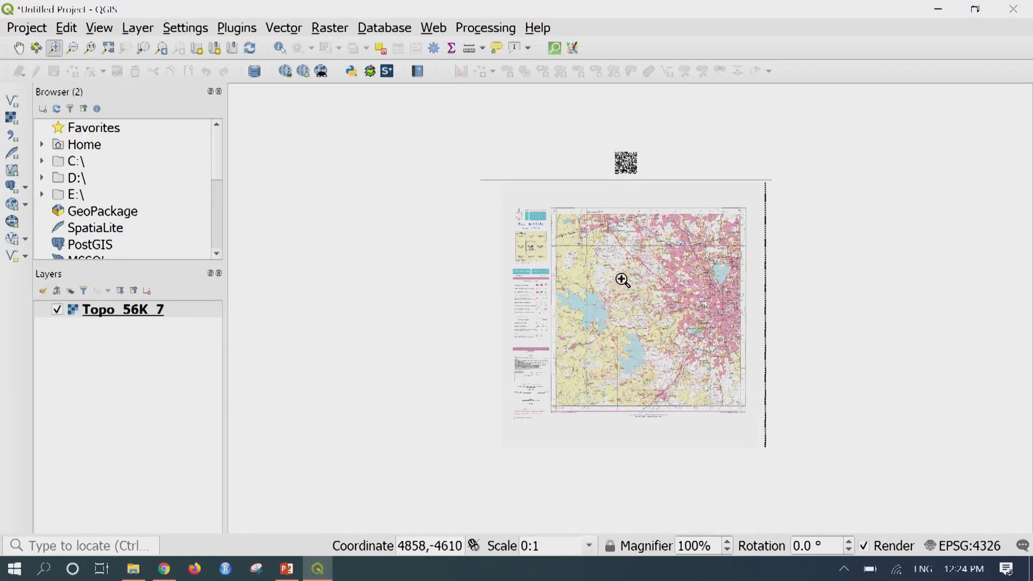
drag(540, 381, 597, 433)
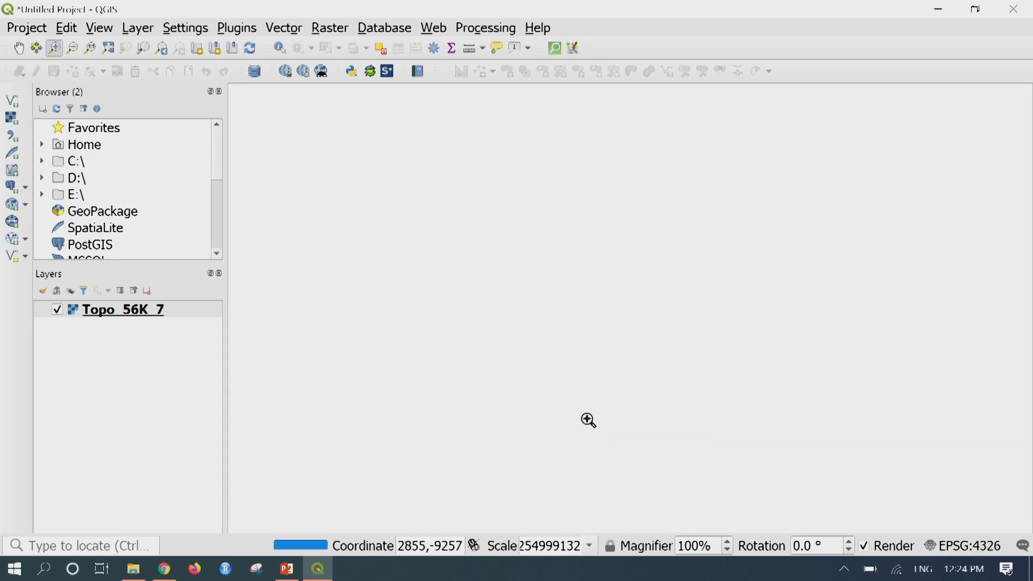
drag(457, 252, 597, 371)
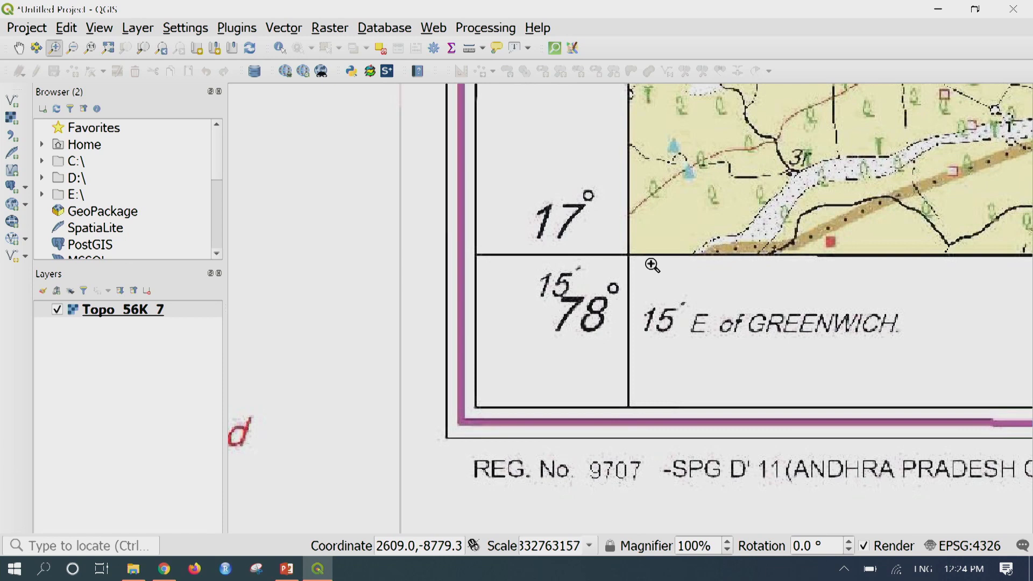
click(620, 264)
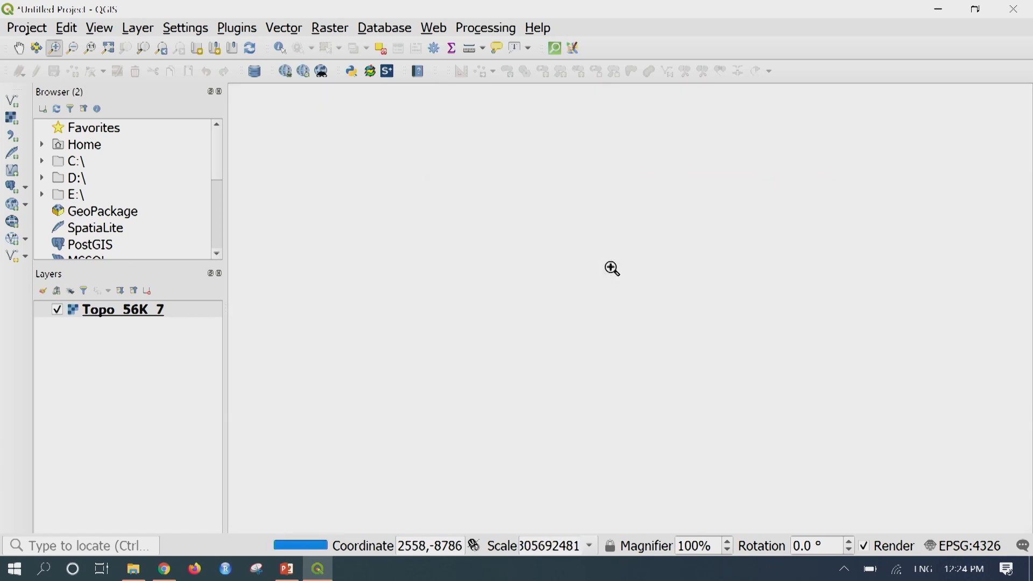
scroll(611, 268, down, 2)
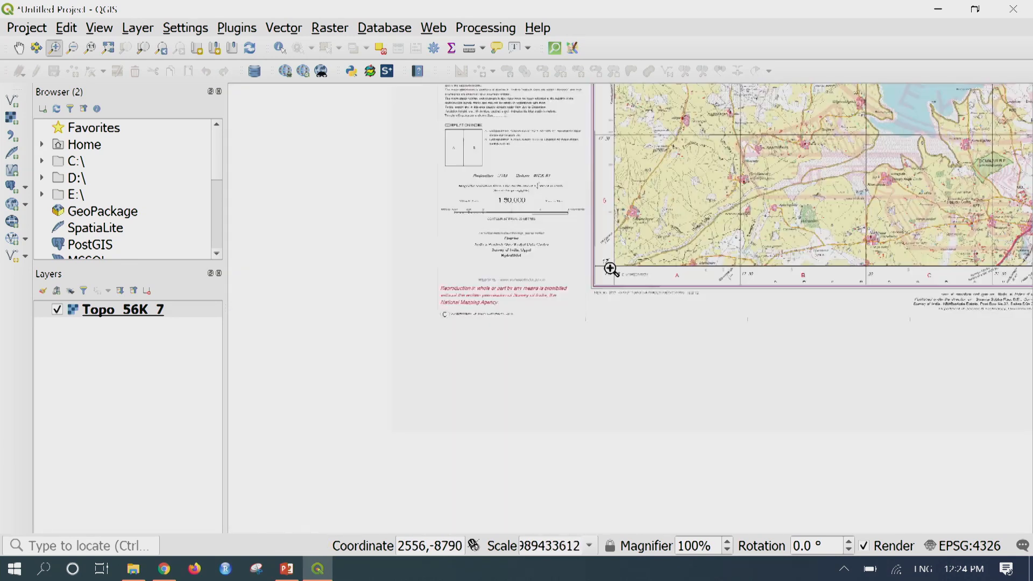
scroll(611, 256, down, 1)
drag(681, 200, 595, 396)
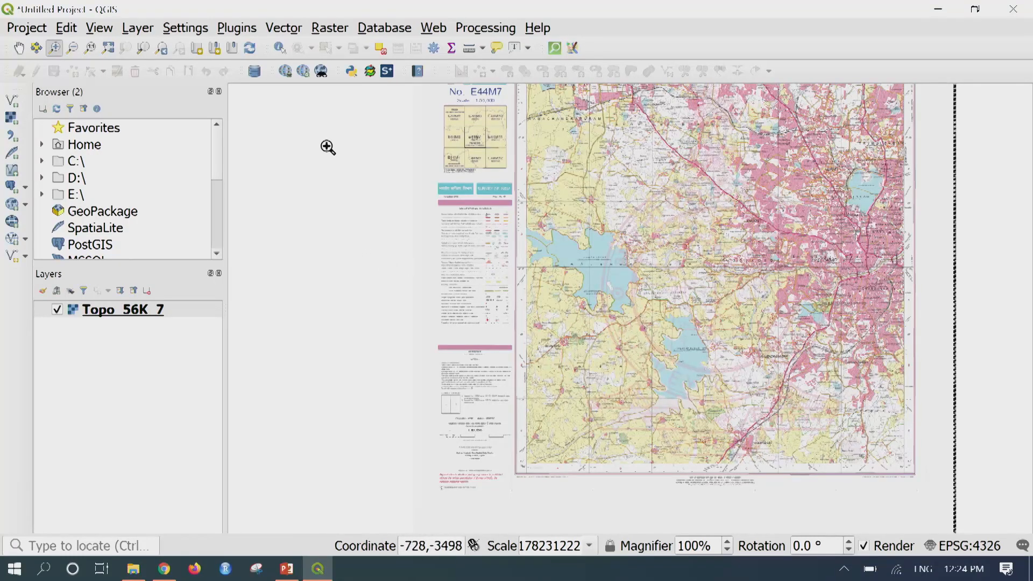
Step: Search the available plugins for "geore", check the Georeferencer GDAL plugin's status, and close the plugin manager
click(241, 30)
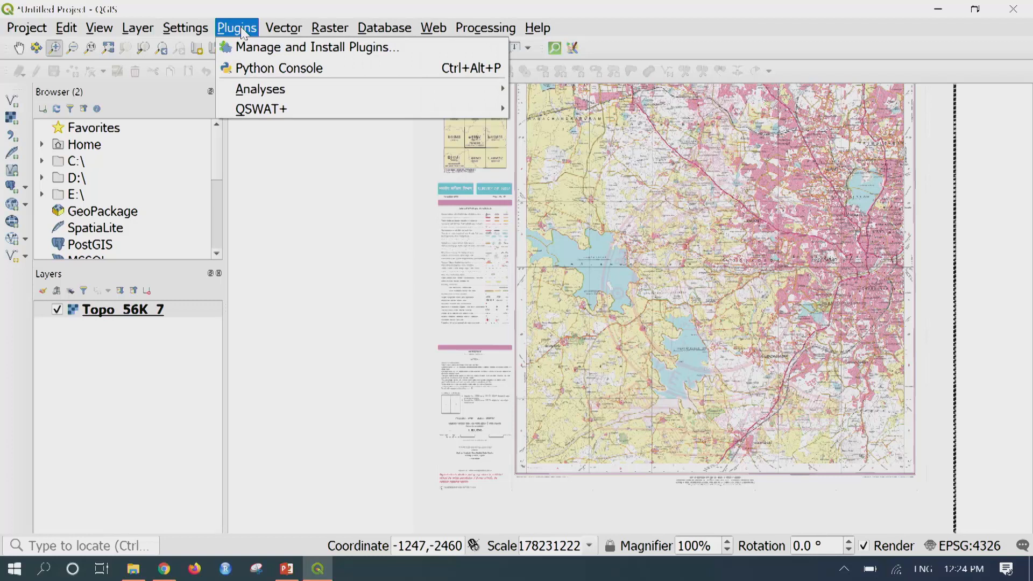
click(275, 54)
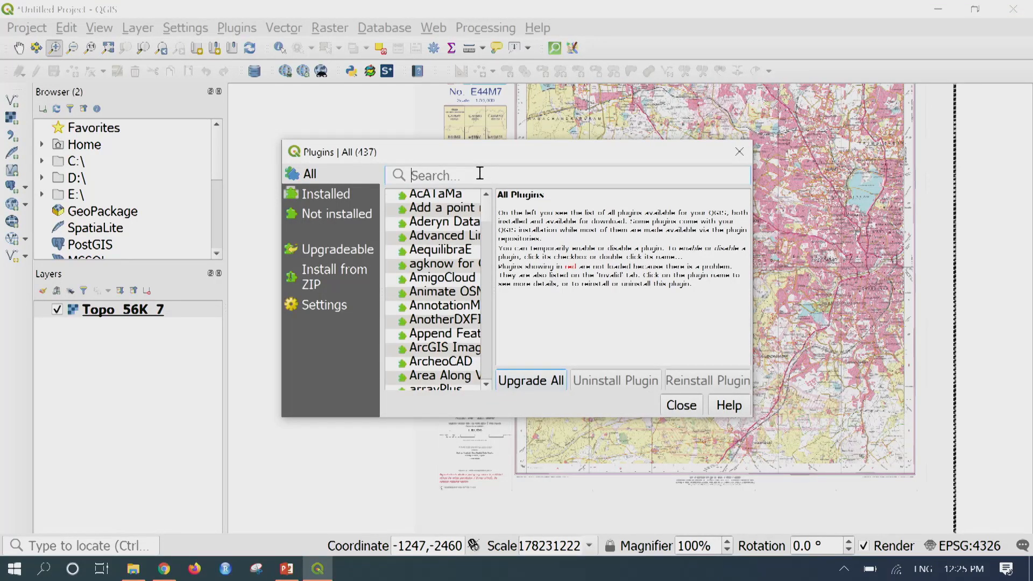
text(geore)
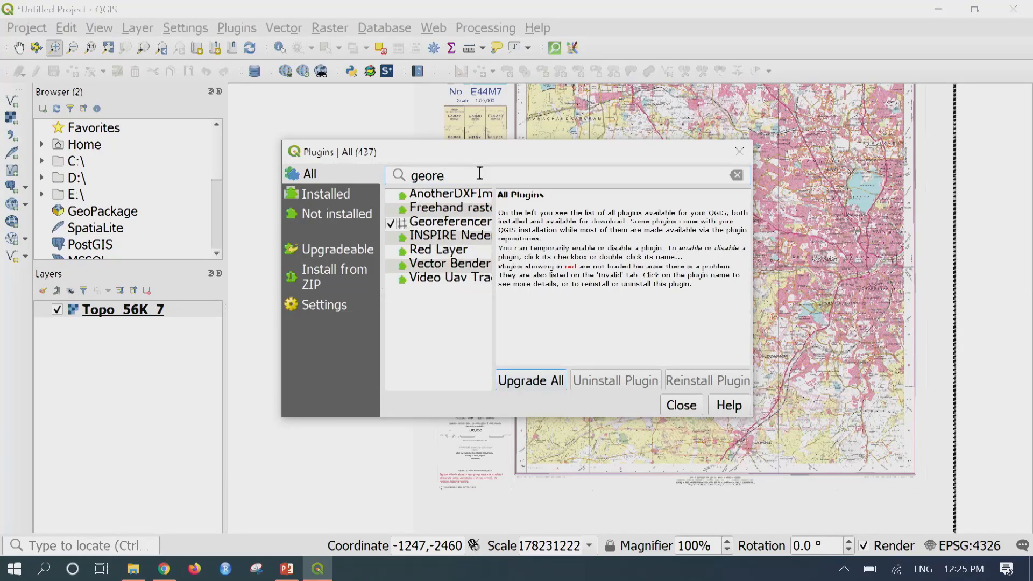
click(456, 226)
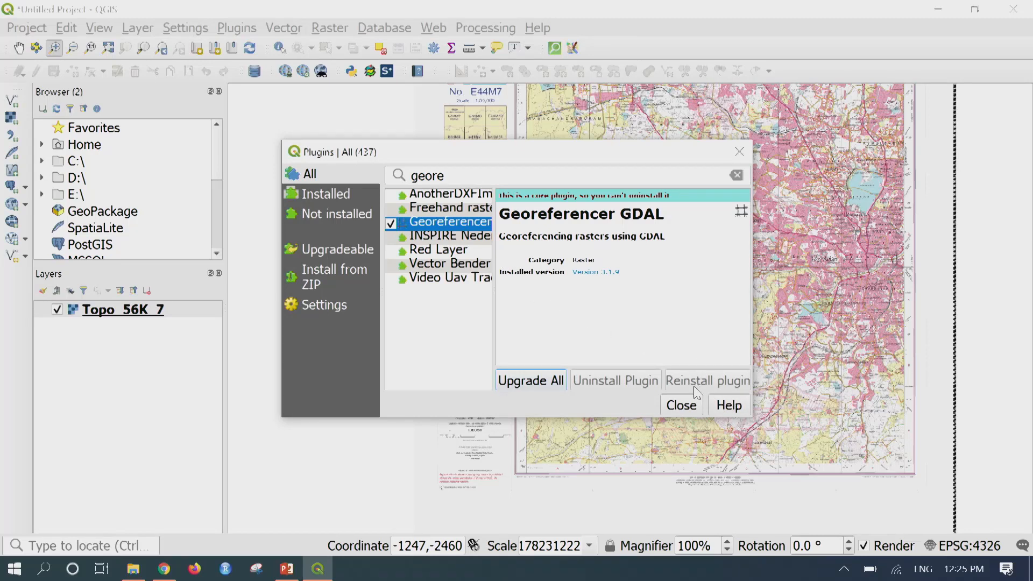
click(682, 405)
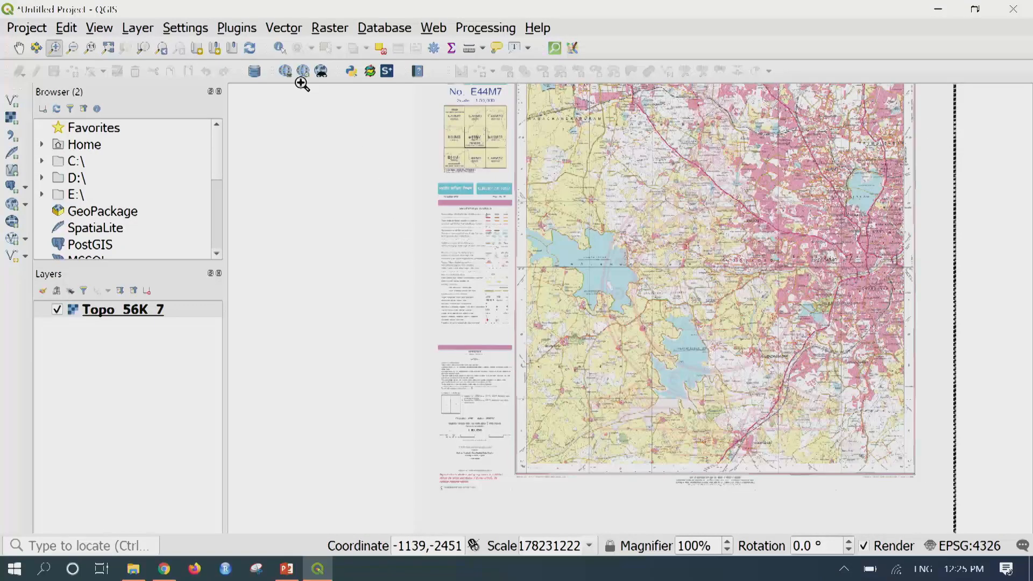
Step: Open the Georeferencer and load the Topo_56K_7 image from the Raster folder, skipping the CRS selection
click(342, 27)
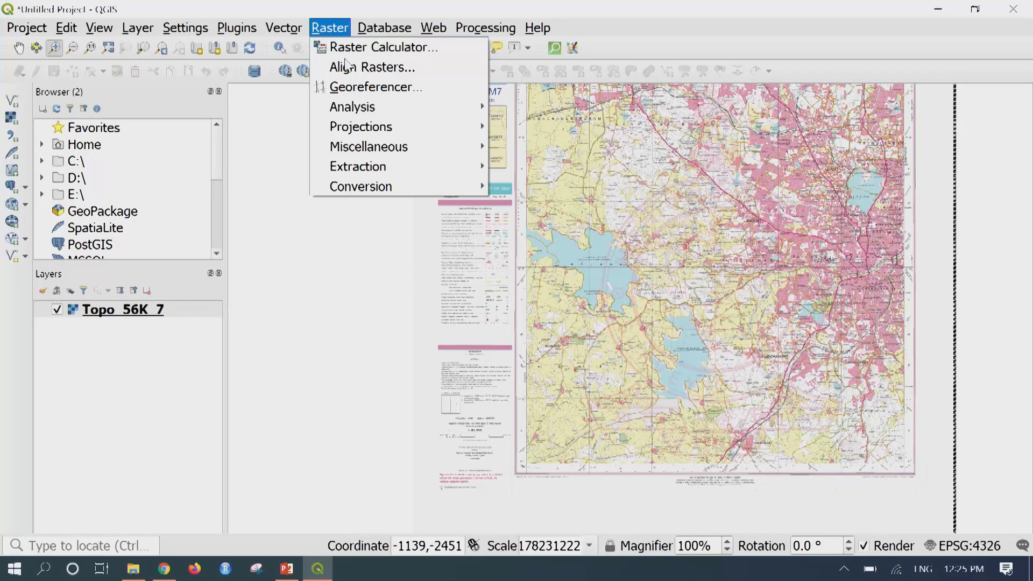
click(413, 90)
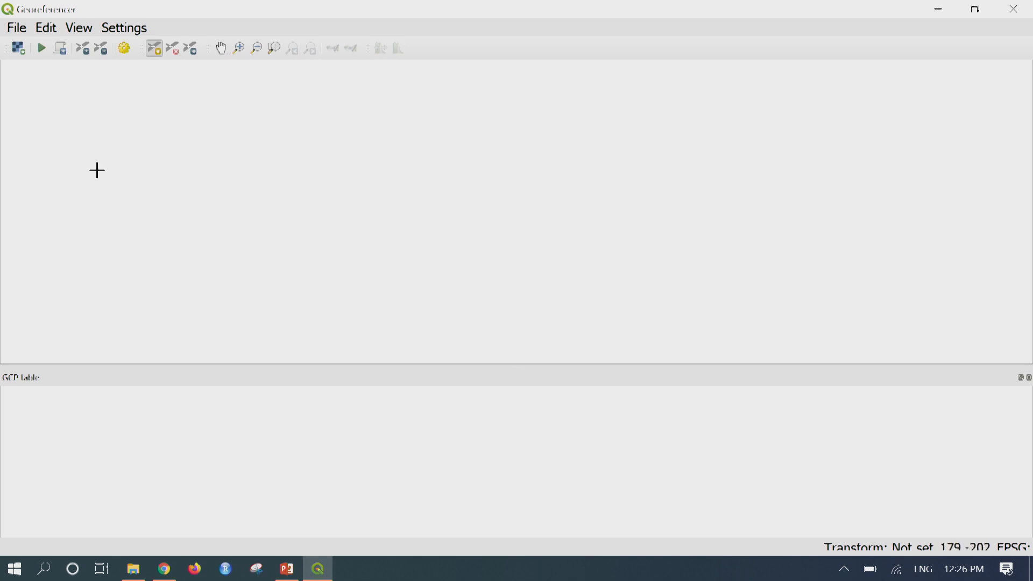
click(20, 30)
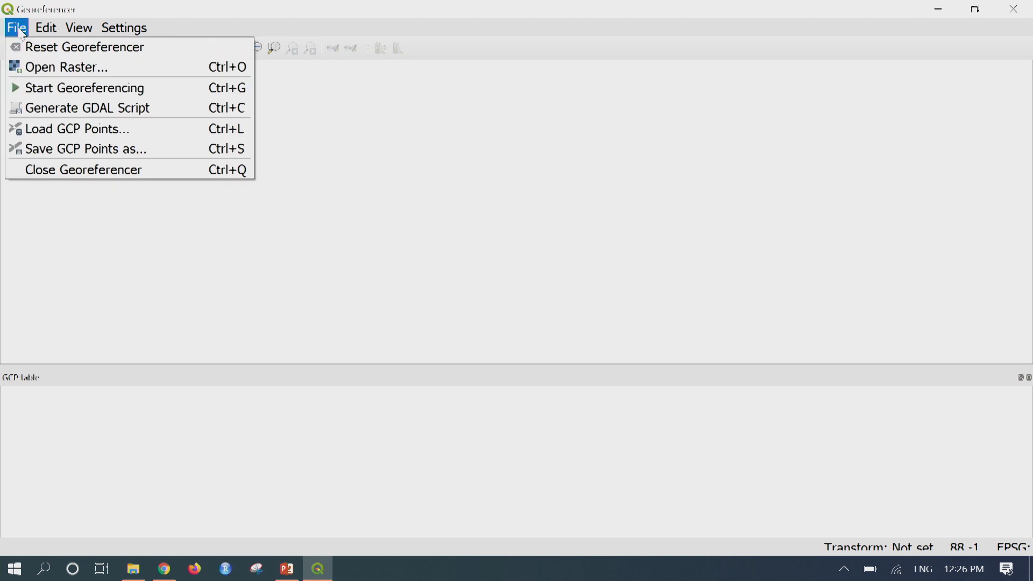
click(47, 69)
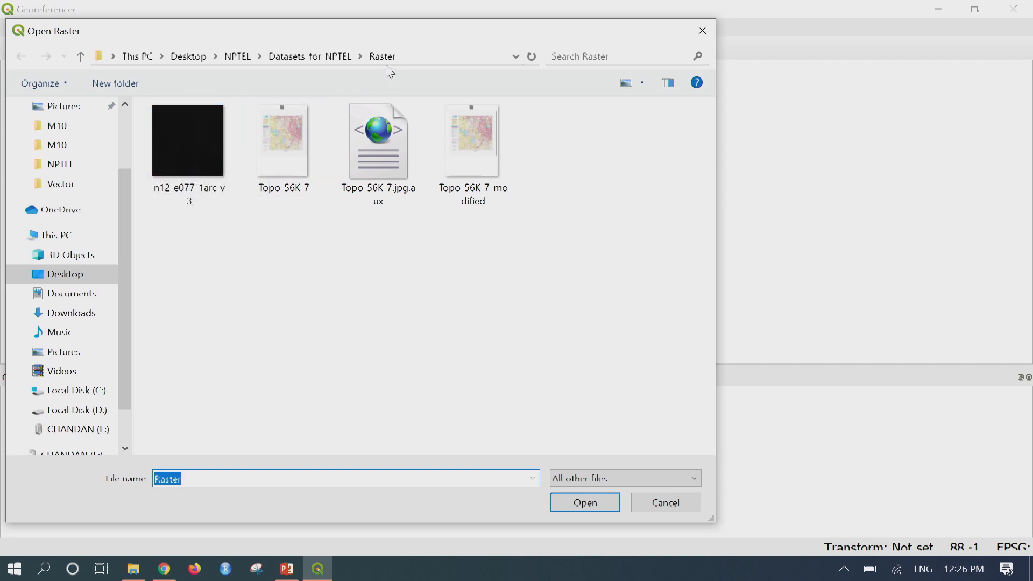
click(286, 162)
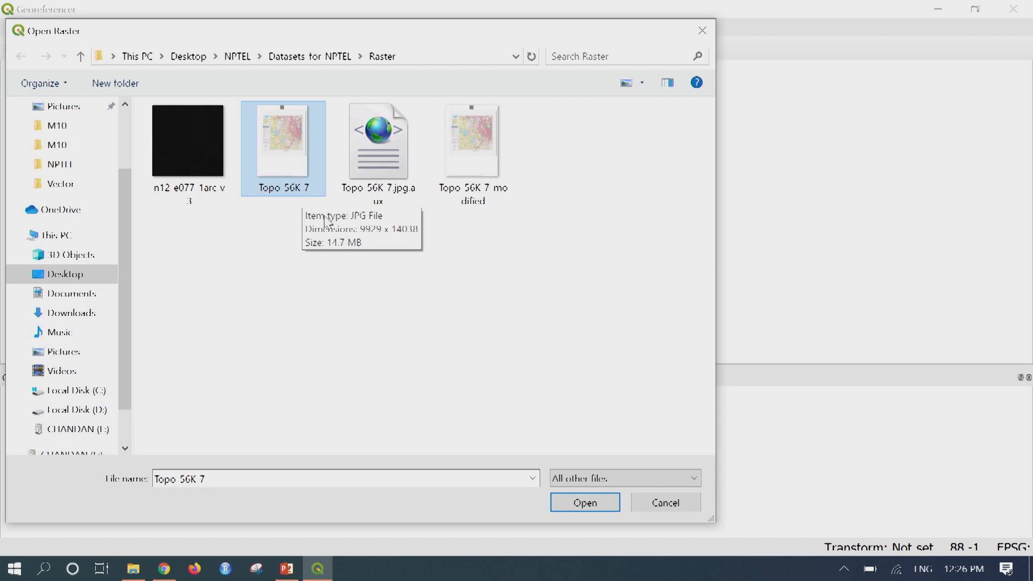
click(589, 506)
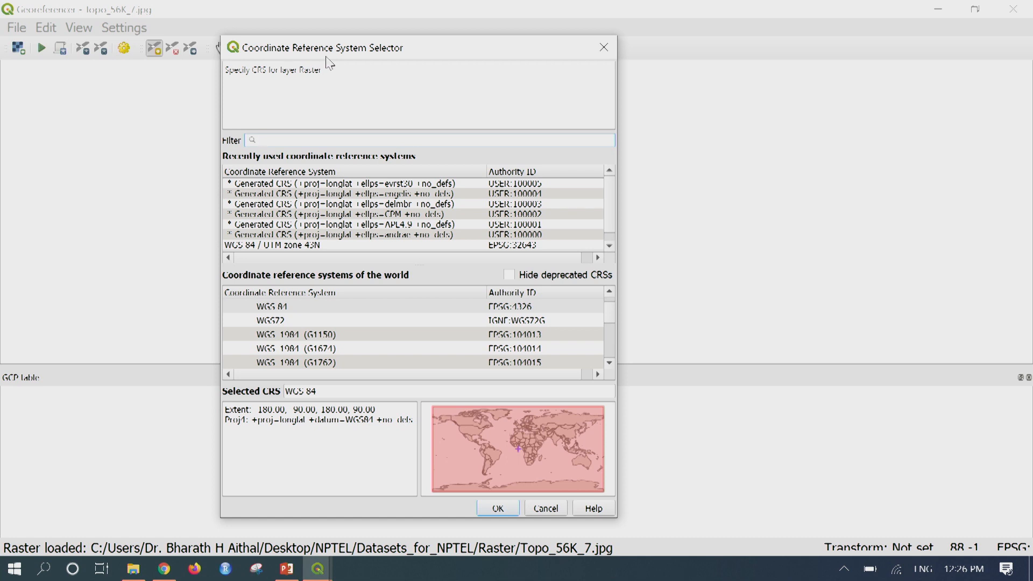
click(549, 513)
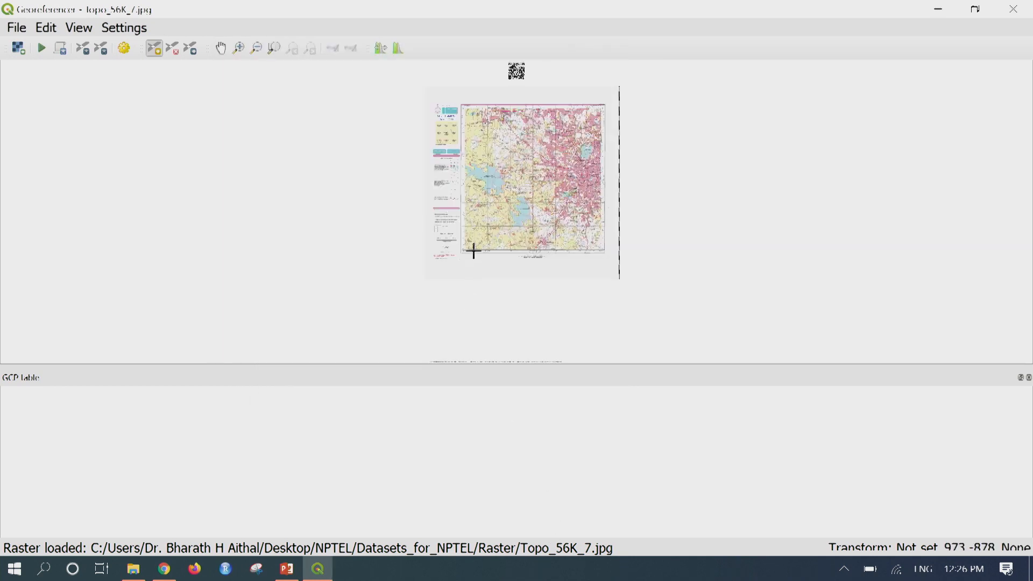
click(524, 363)
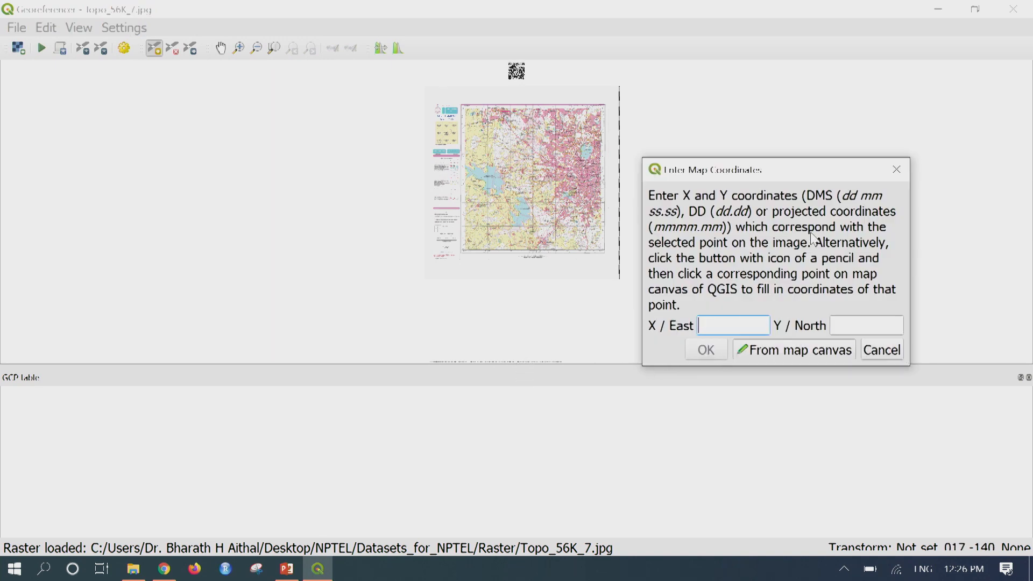
click(897, 169)
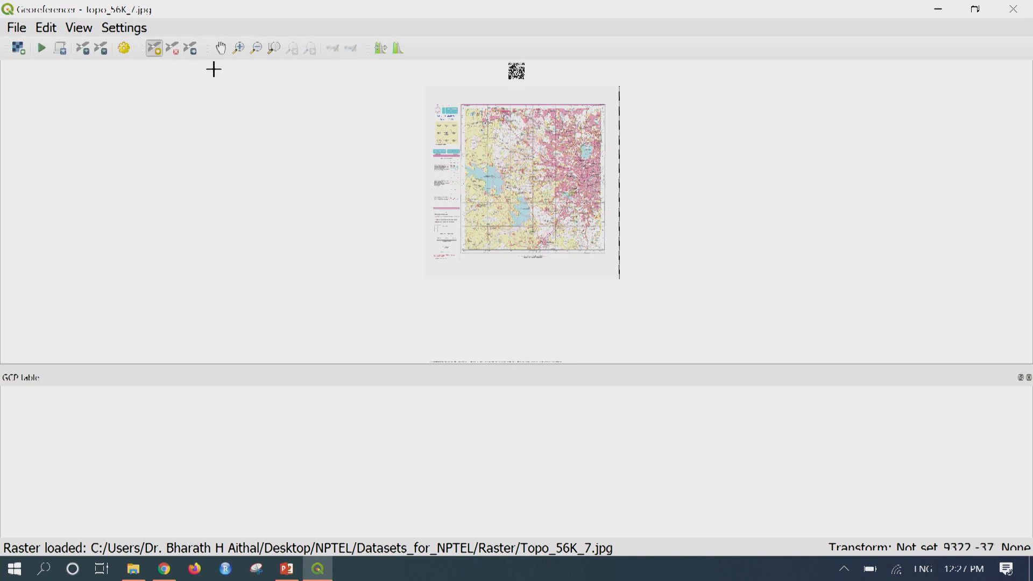
Step: Add a ground control point at the map's upper-left corner intersection with coordinates X / East 78 15 and Y / North 17 30
click(240, 53)
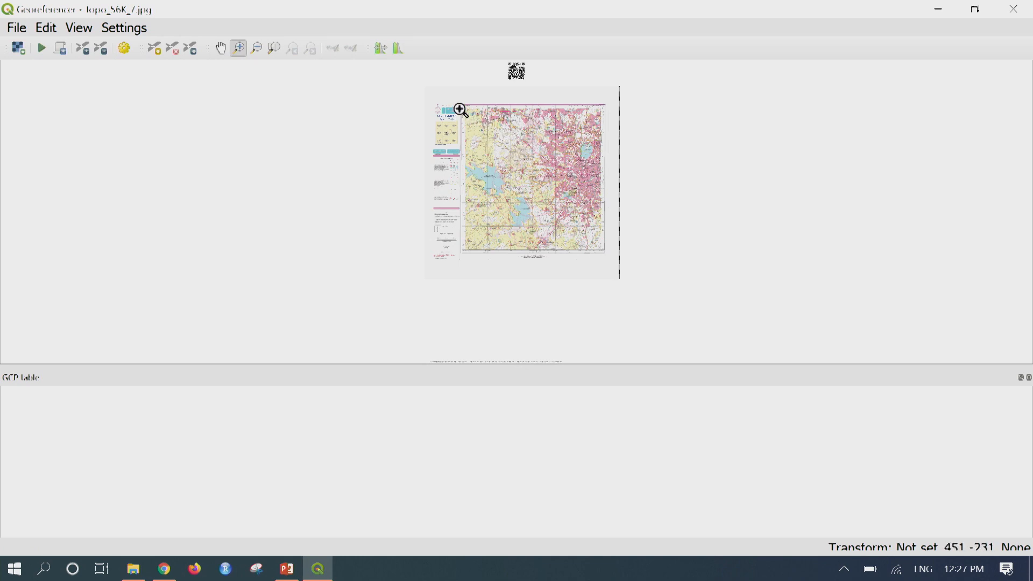
drag(445, 90, 493, 157)
drag(438, 94, 549, 202)
drag(424, 117, 565, 261)
drag(457, 175, 596, 280)
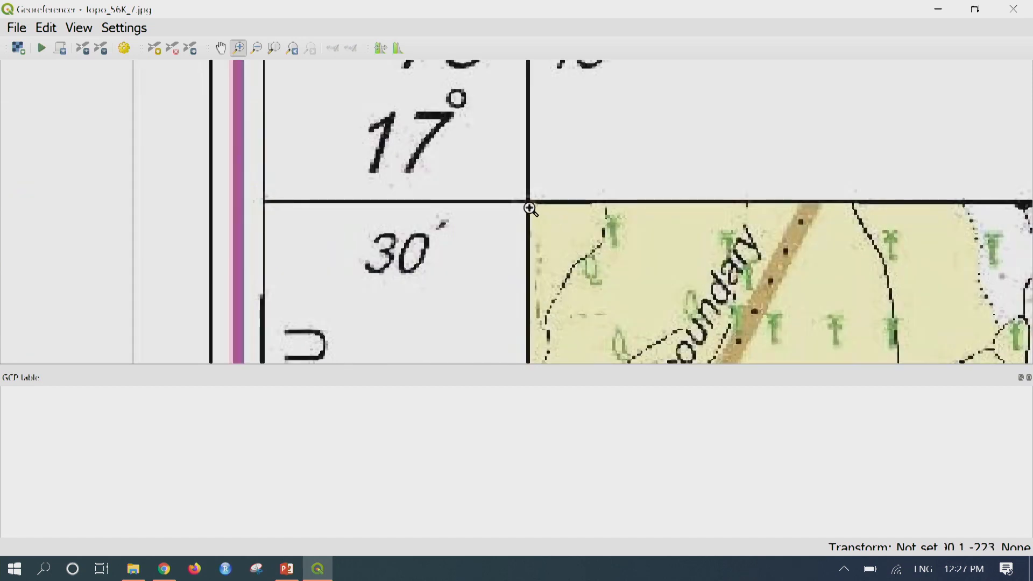
drag(494, 160, 588, 256)
drag(441, 159, 549, 266)
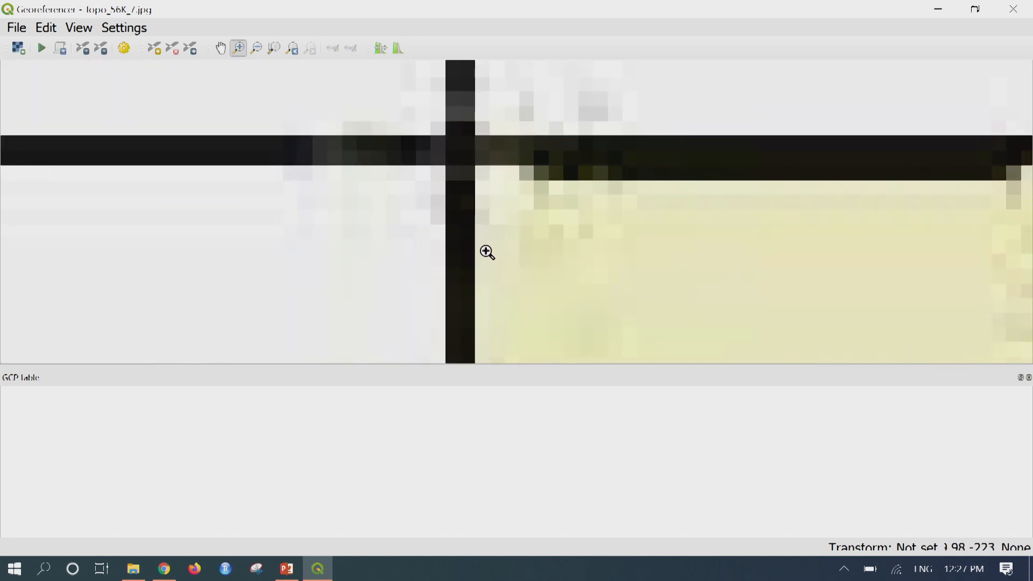
drag(405, 88, 563, 243)
drag(400, 124, 592, 302)
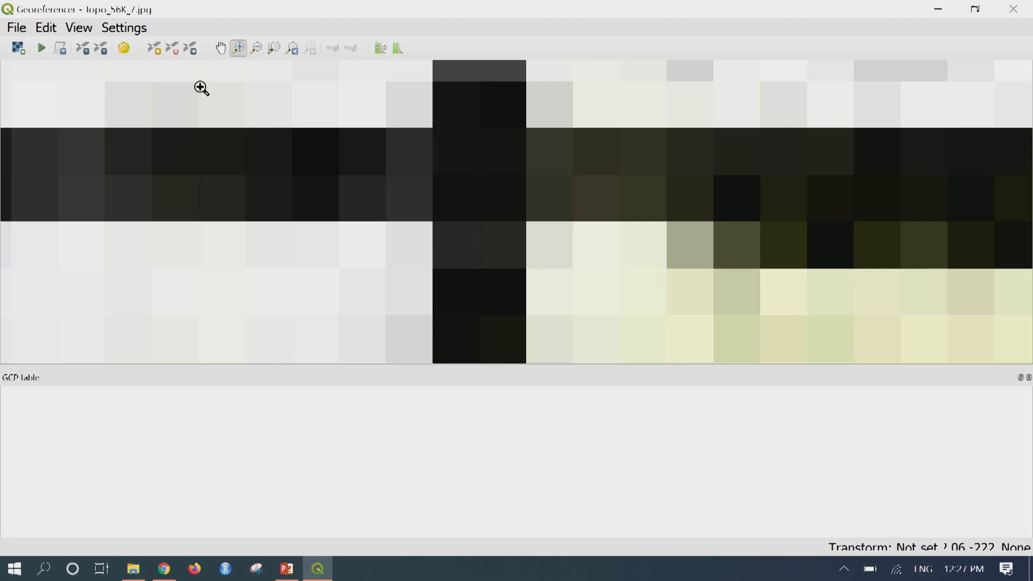
click(155, 50)
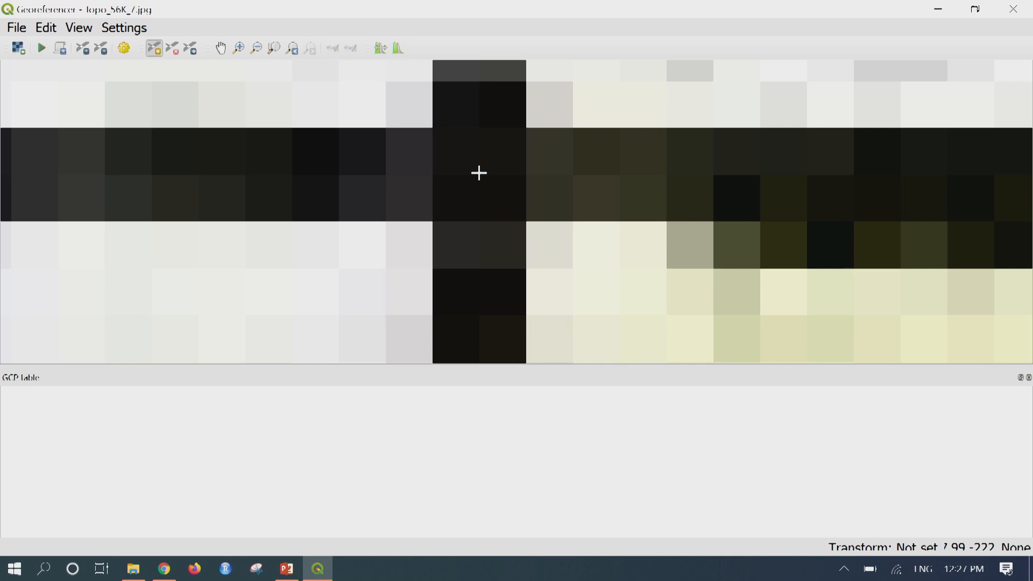
click(479, 173)
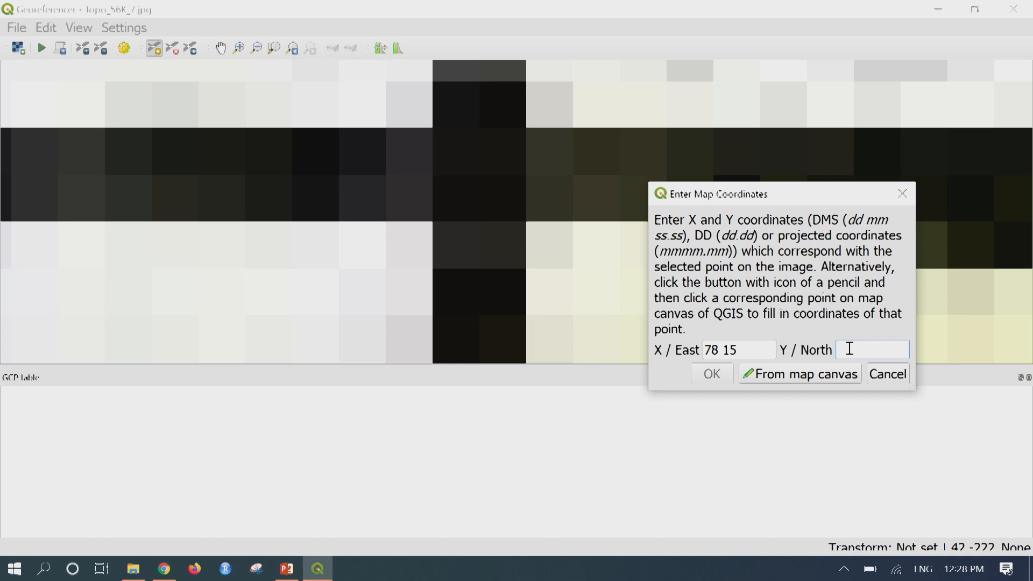
text(17 30)
click(713, 374)
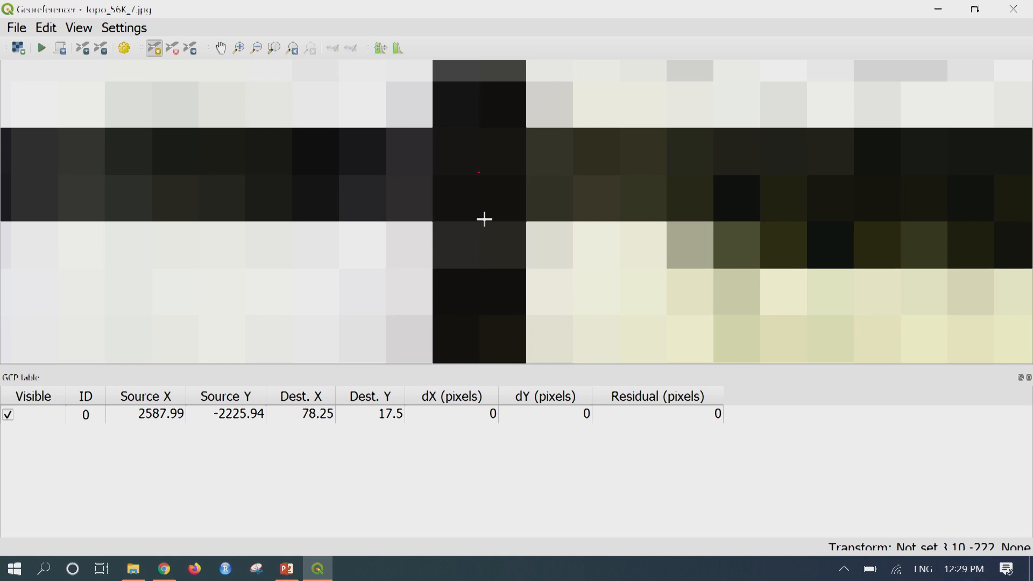
Step: Add a ground control point where the 22' 30" longitude line meets the map's upper border, with X / East 78 22 30 and Y / North 17 30
click(257, 48)
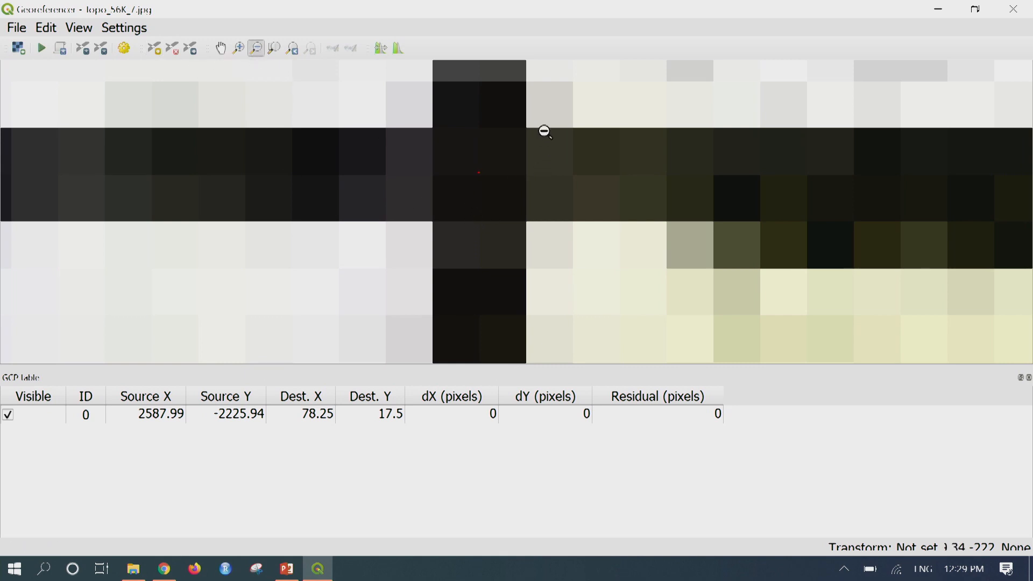
click(602, 195)
drag(535, 176, 641, 263)
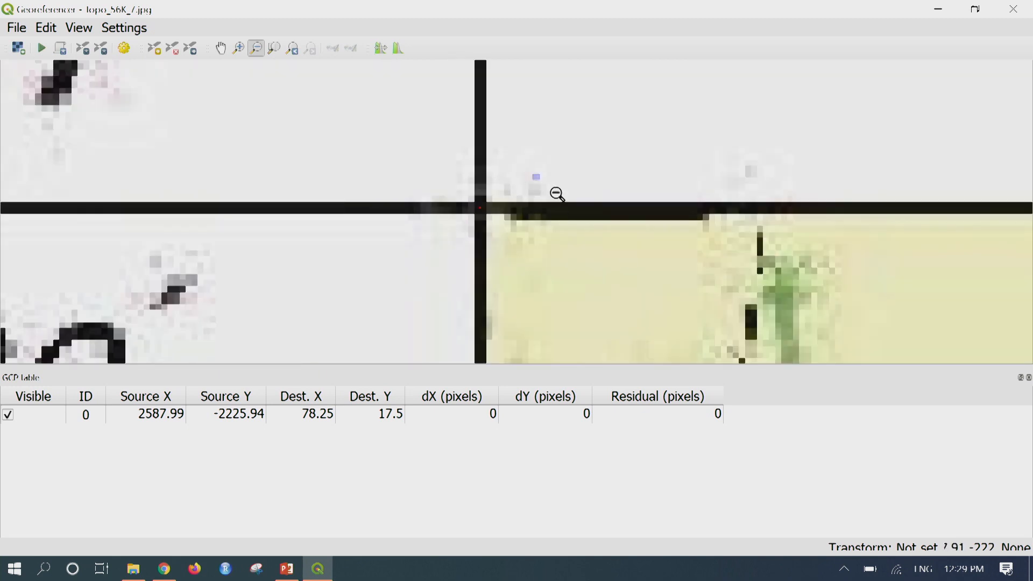
drag(542, 190, 628, 258)
drag(723, 235, 583, 230)
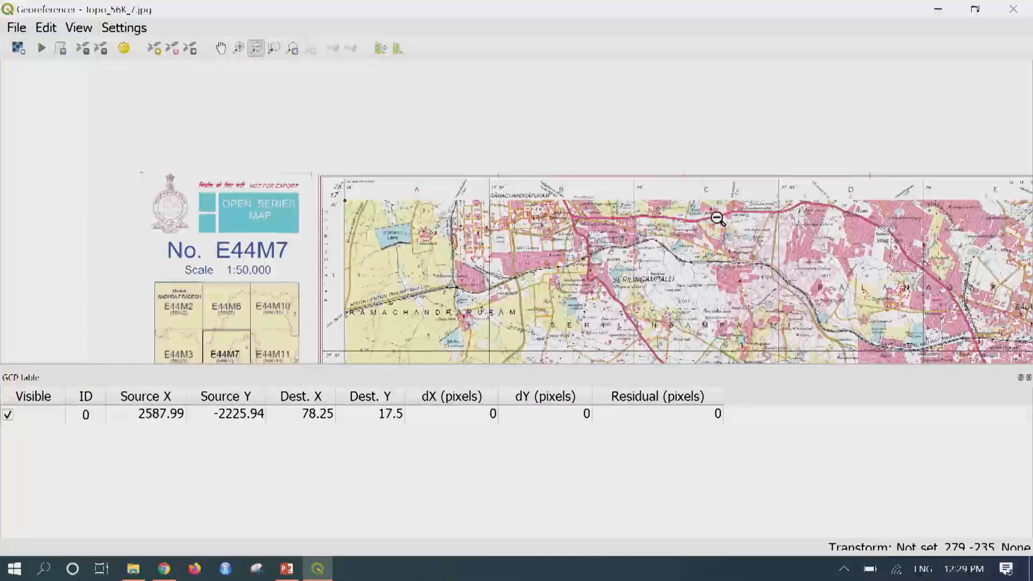
drag(774, 209, 631, 226)
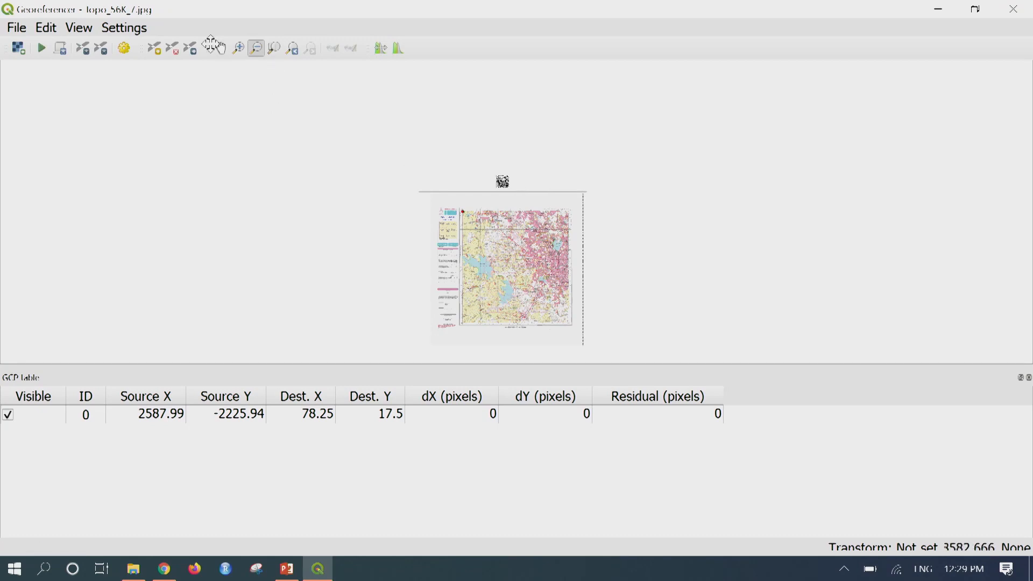
click(239, 49)
drag(502, 203, 540, 241)
drag(454, 93, 539, 181)
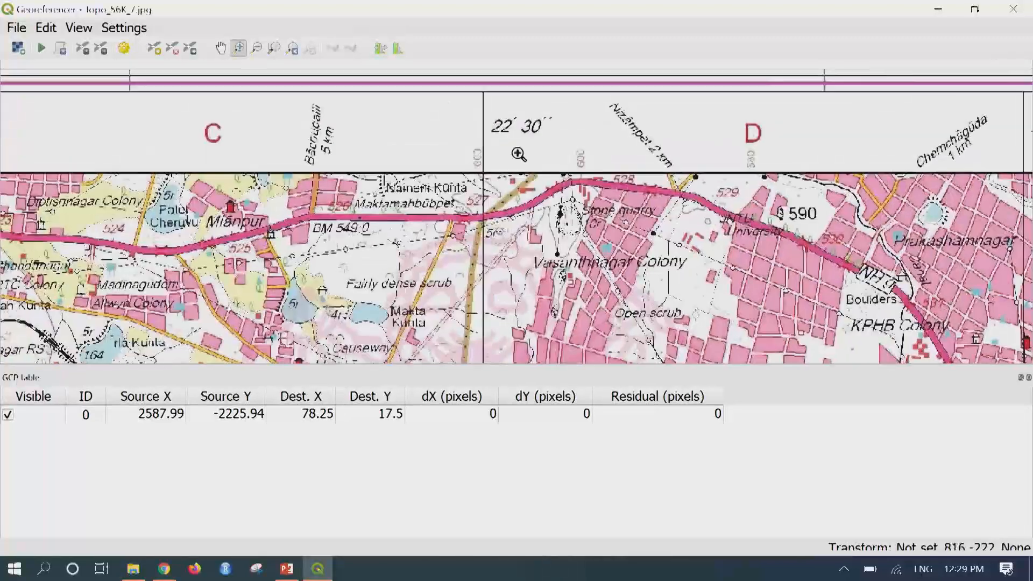
drag(403, 89, 622, 251)
drag(360, 76, 656, 320)
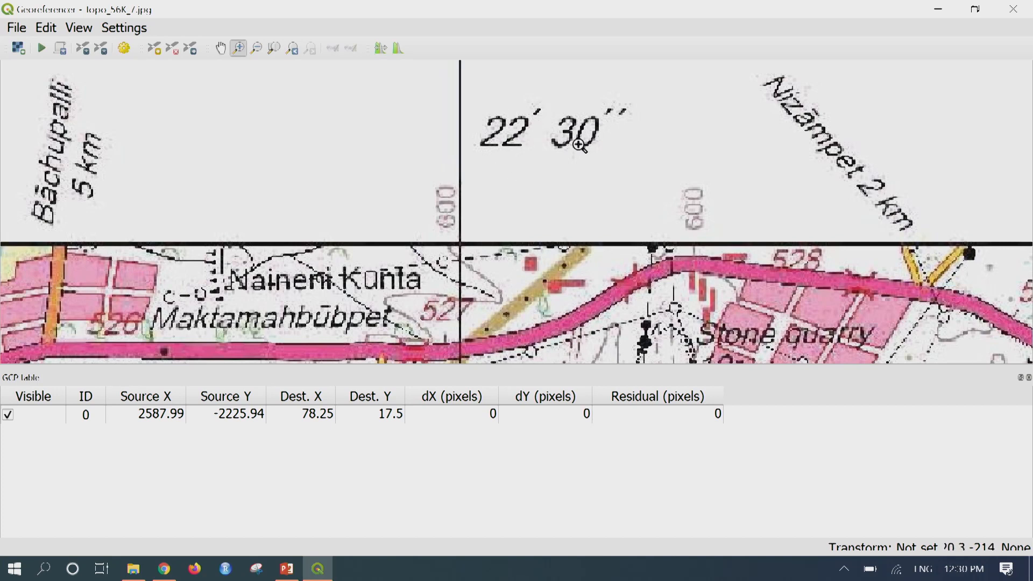
drag(424, 220, 495, 277)
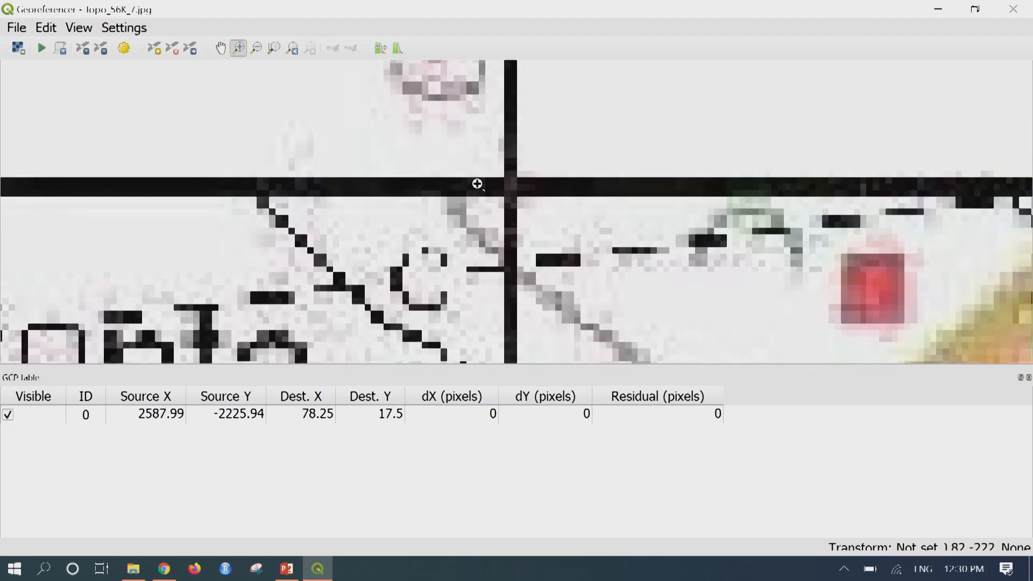
drag(454, 141, 580, 237)
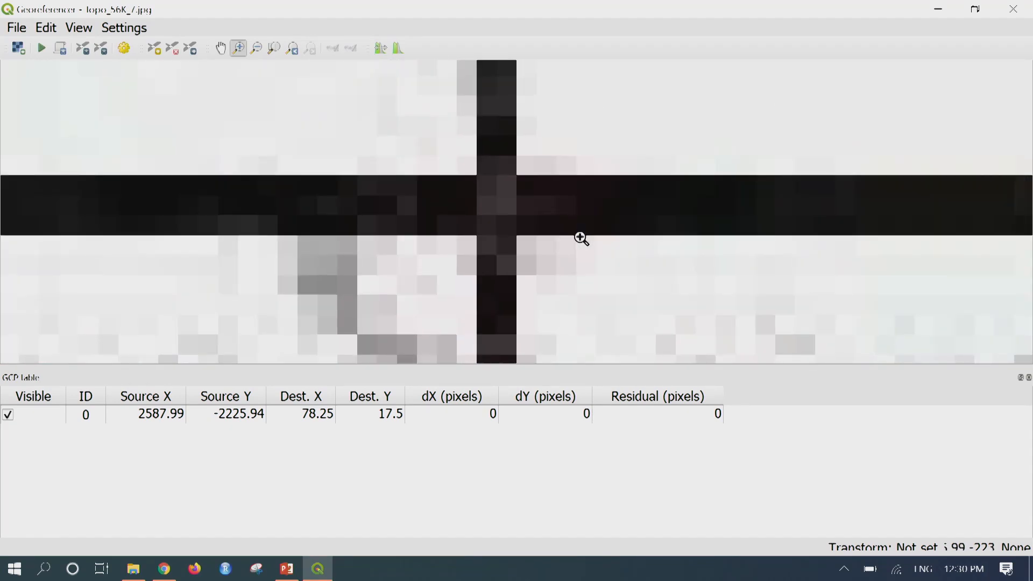
drag(422, 143, 592, 291)
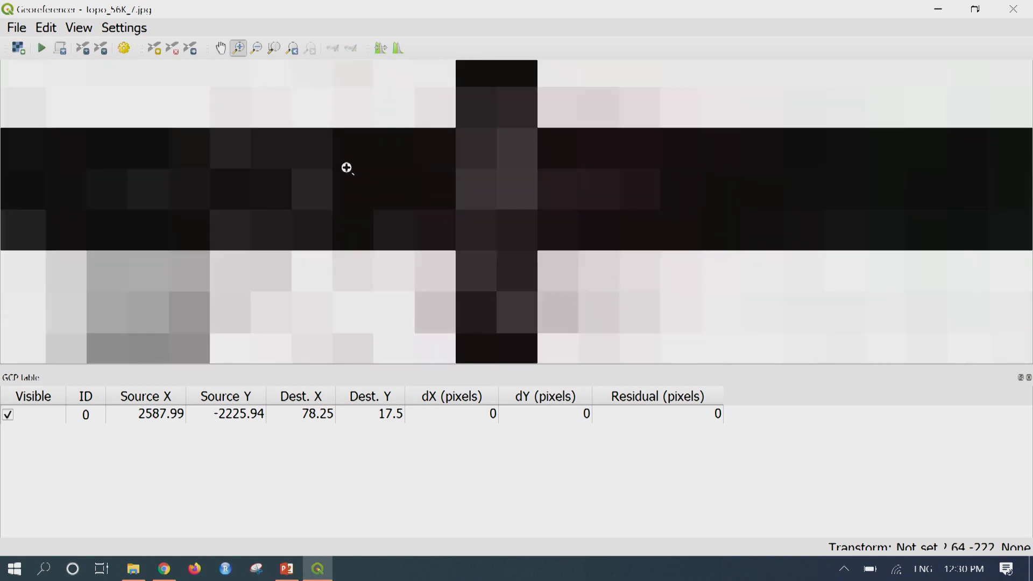
click(157, 52)
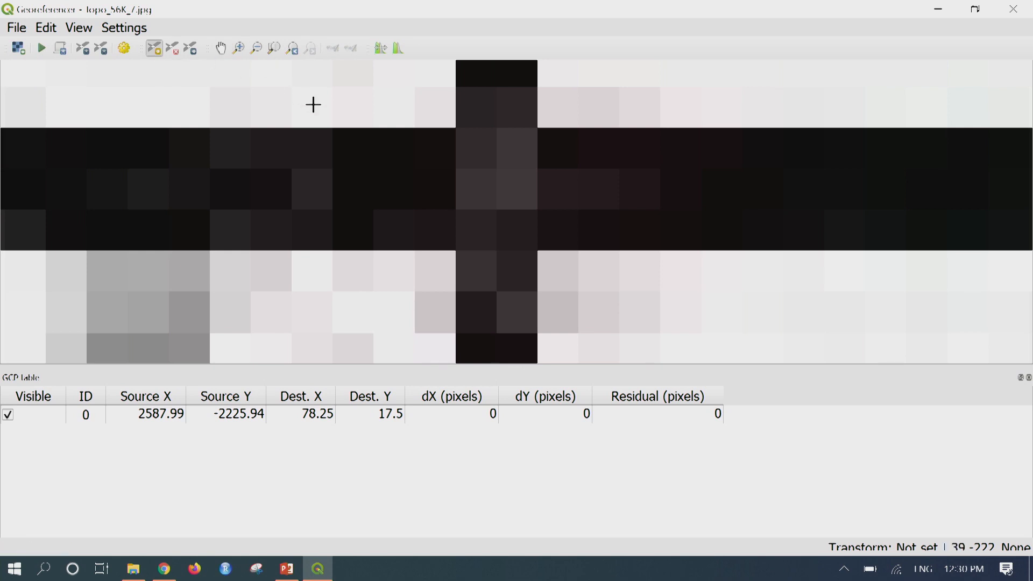
click(497, 188)
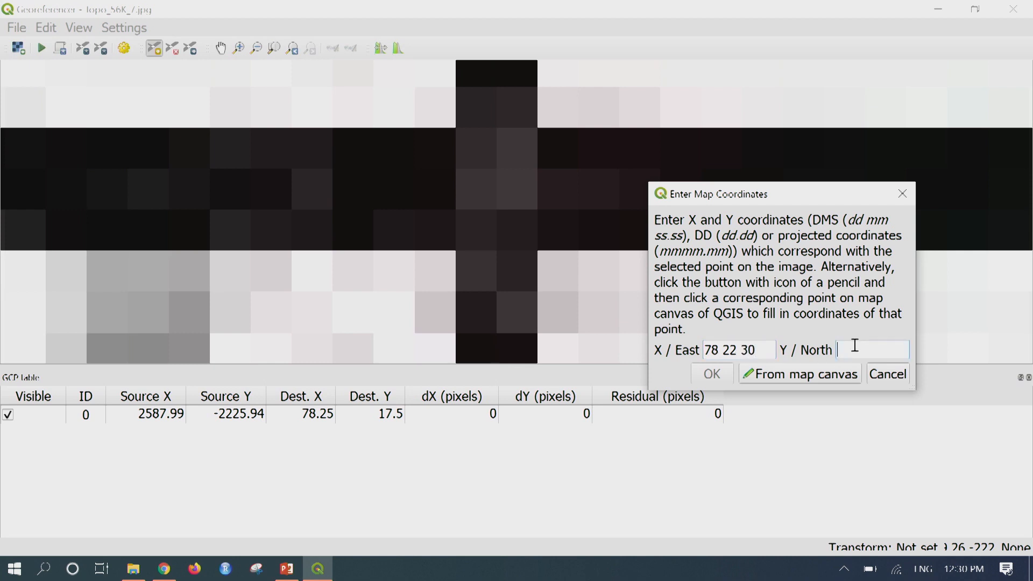
text(17 30)
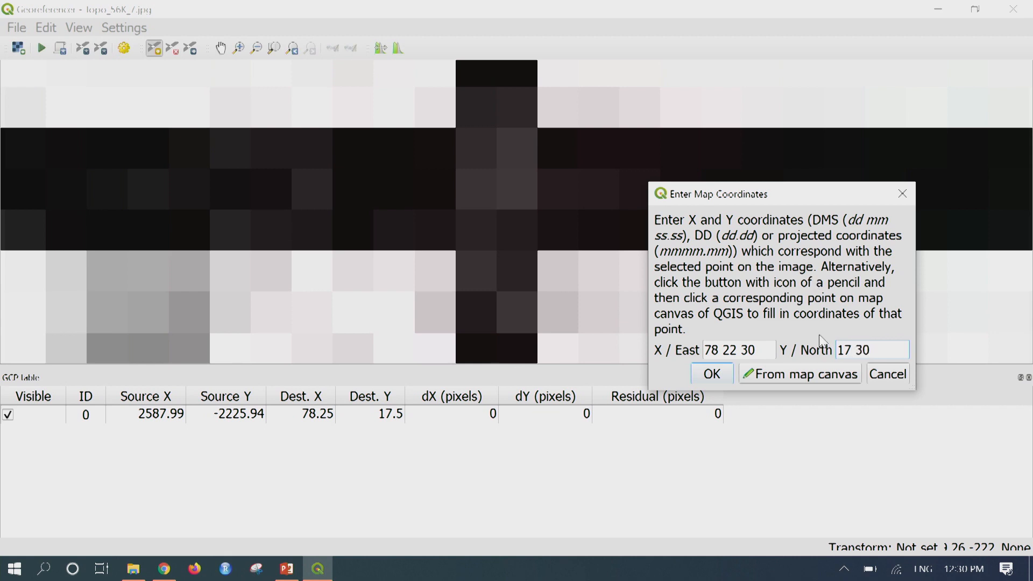
click(724, 381)
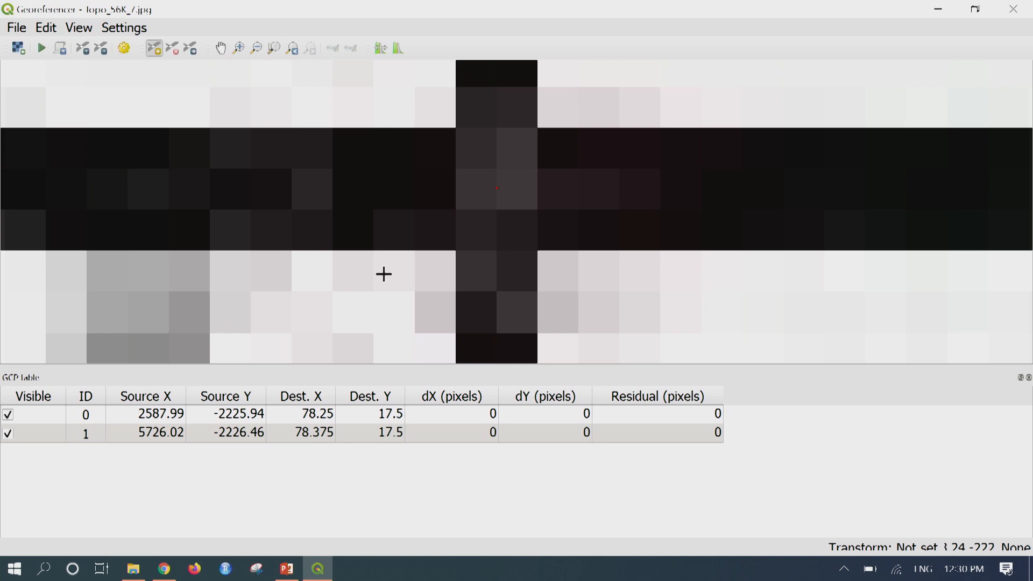
Step: Add a ground control point at the map's upper-right corner intersection with coordinates X / East 78 30 and Y / North 17 30
click(256, 48)
click(396, 192)
drag(359, 134, 557, 303)
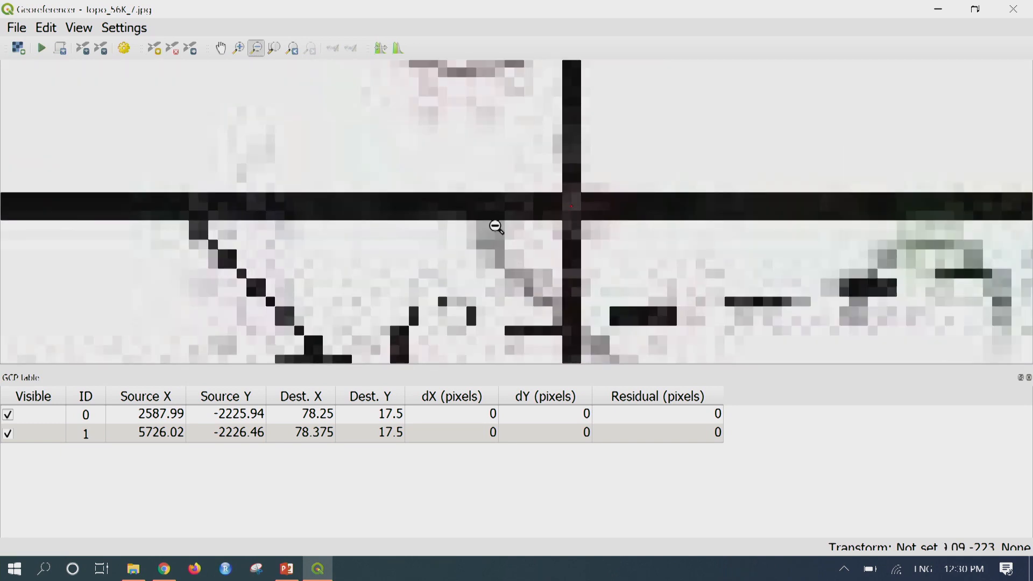
drag(477, 185, 586, 271)
drag(538, 227, 570, 261)
click(586, 262)
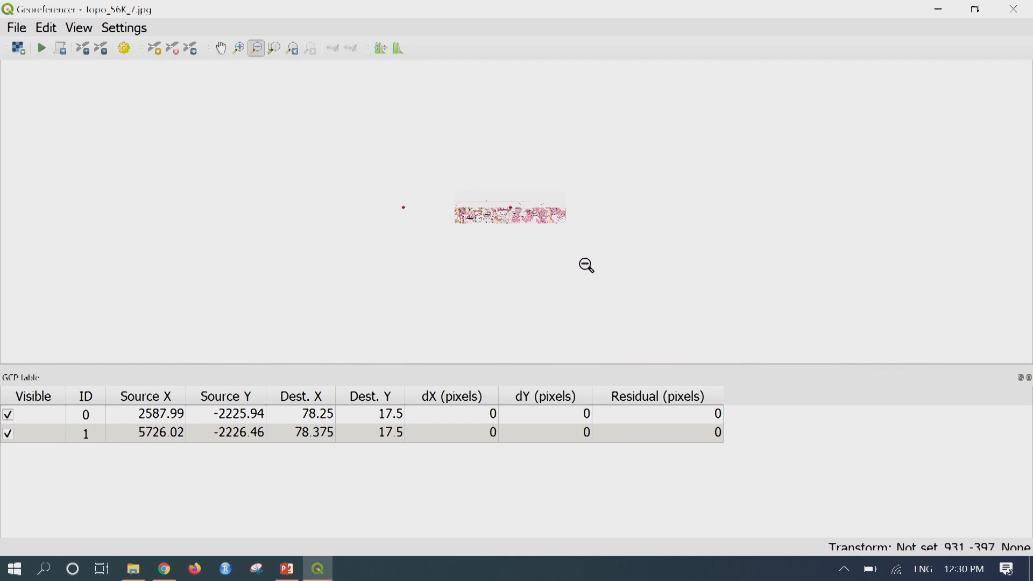
click(238, 49)
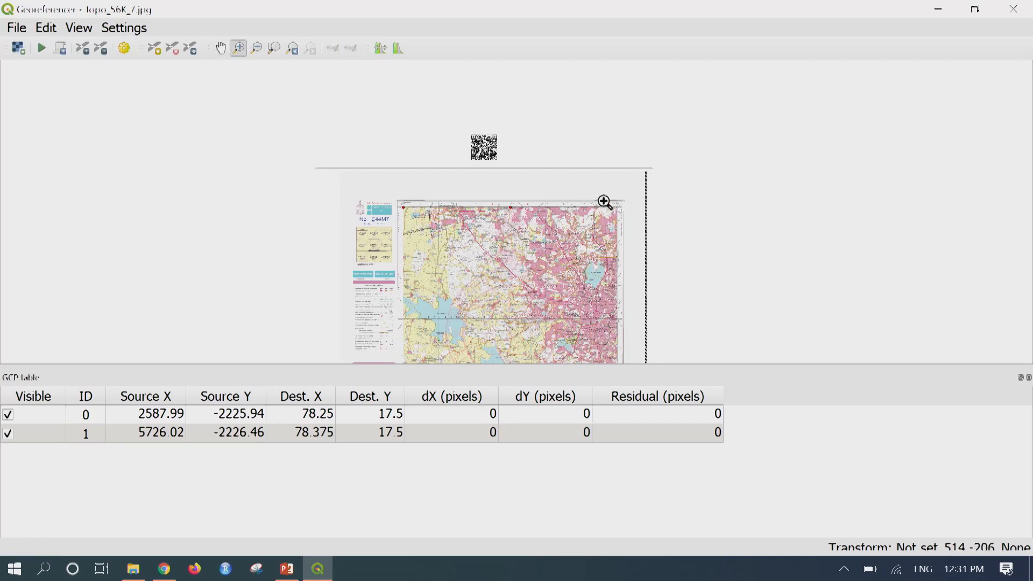
drag(596, 193, 640, 252)
drag(500, 132, 556, 202)
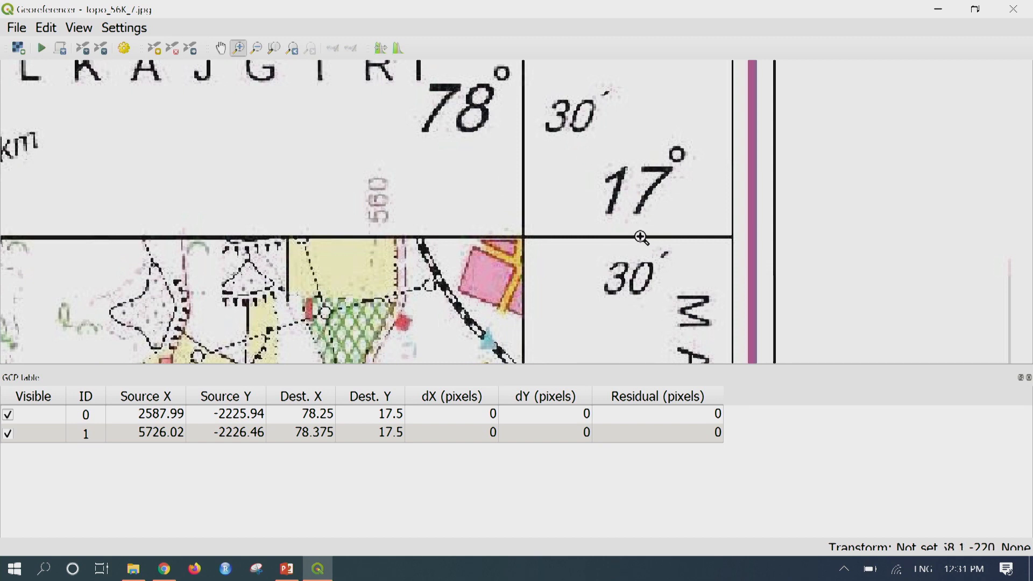
drag(510, 226, 550, 267)
drag(424, 121, 513, 186)
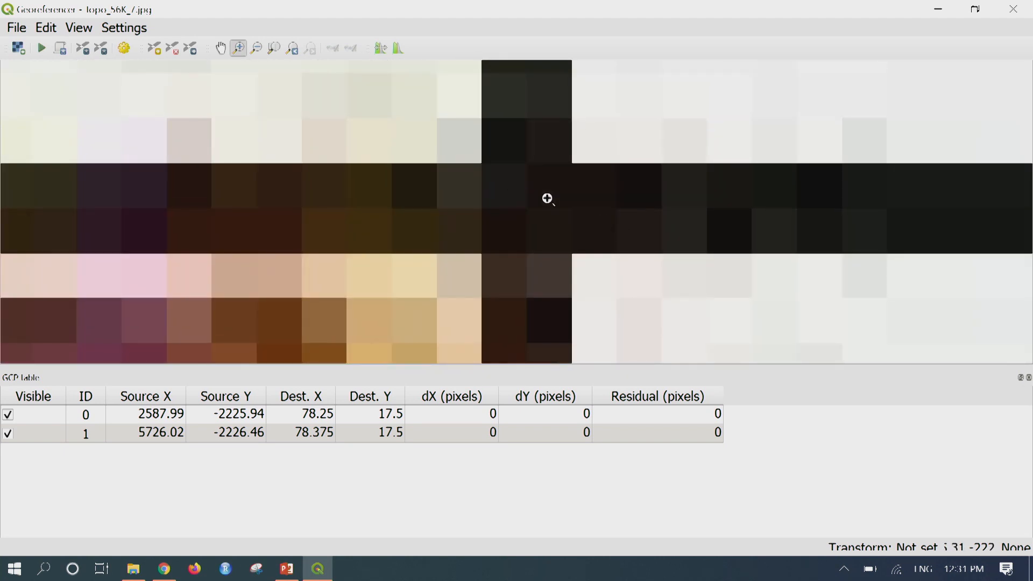
drag(455, 127, 641, 322)
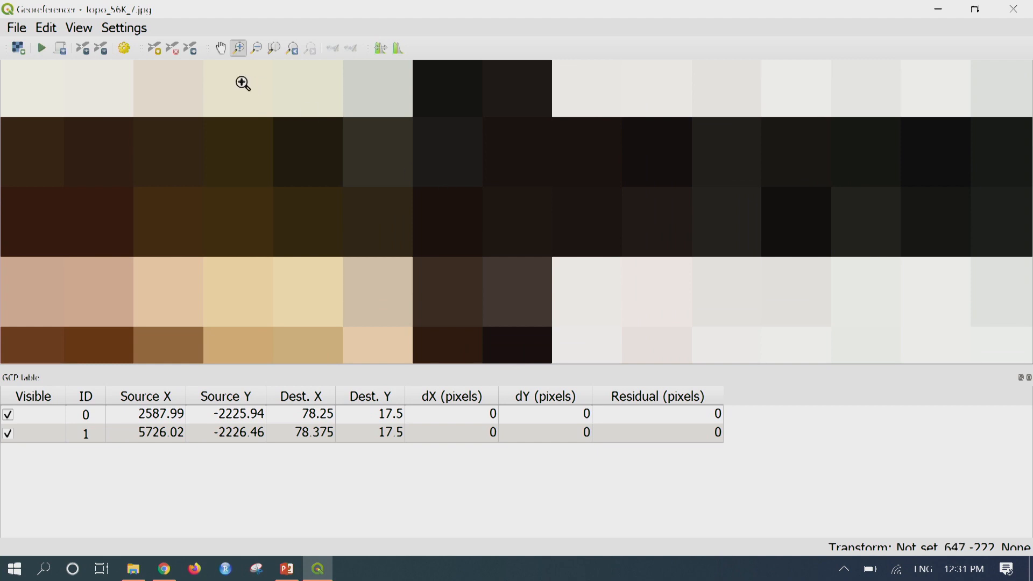
click(155, 49)
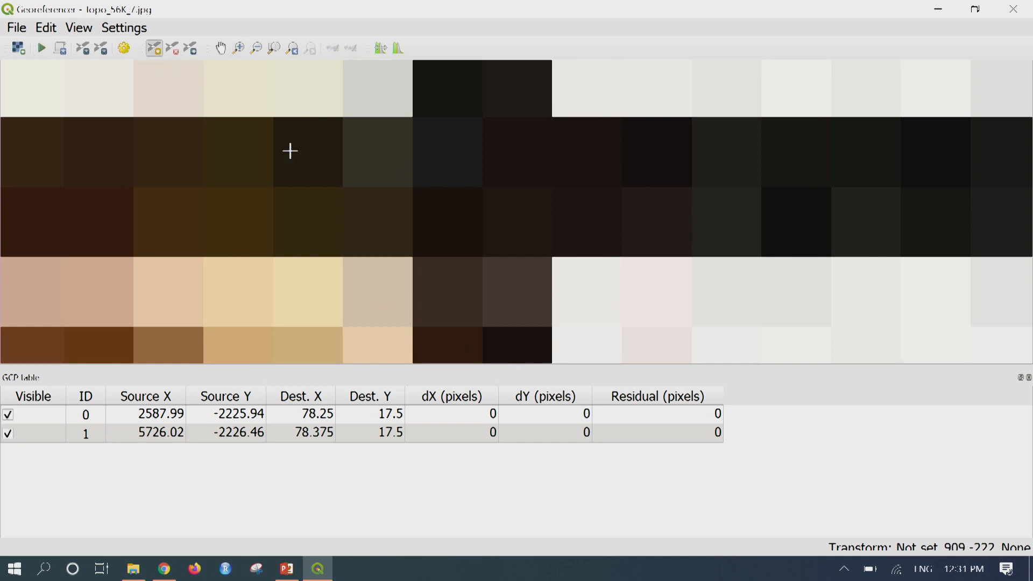
click(482, 188)
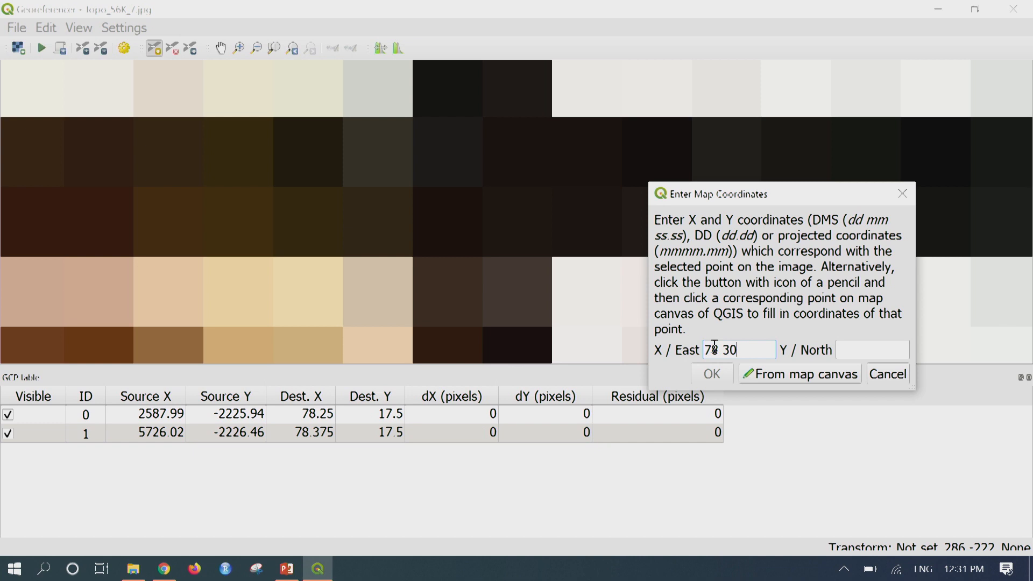
text(17 30)
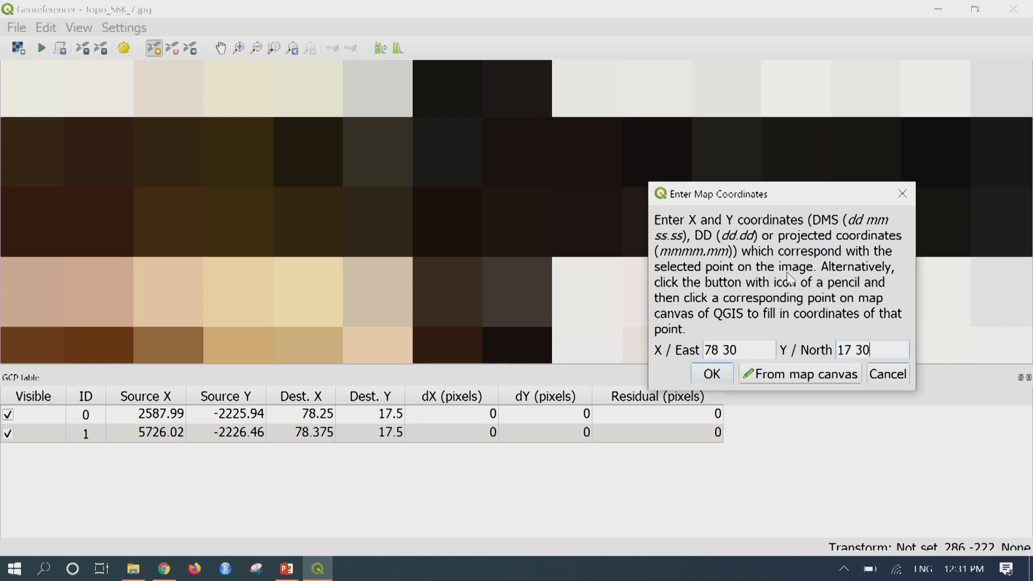
click(711, 374)
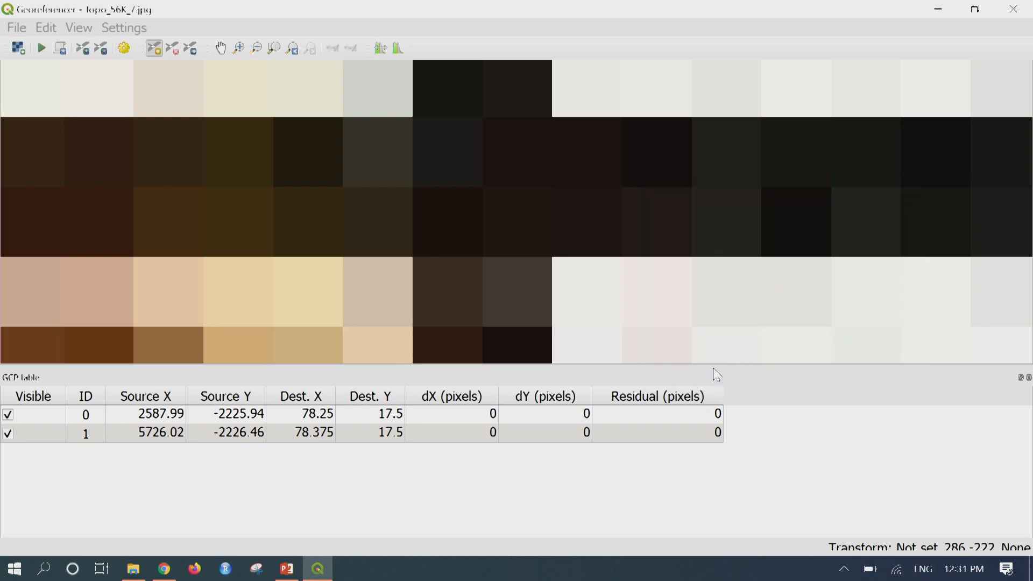
Step: Add a ground control point where the 22' 30" latitude line meets the map's right border, with X / East 78 30 and Y / North 17 22 30
click(256, 48)
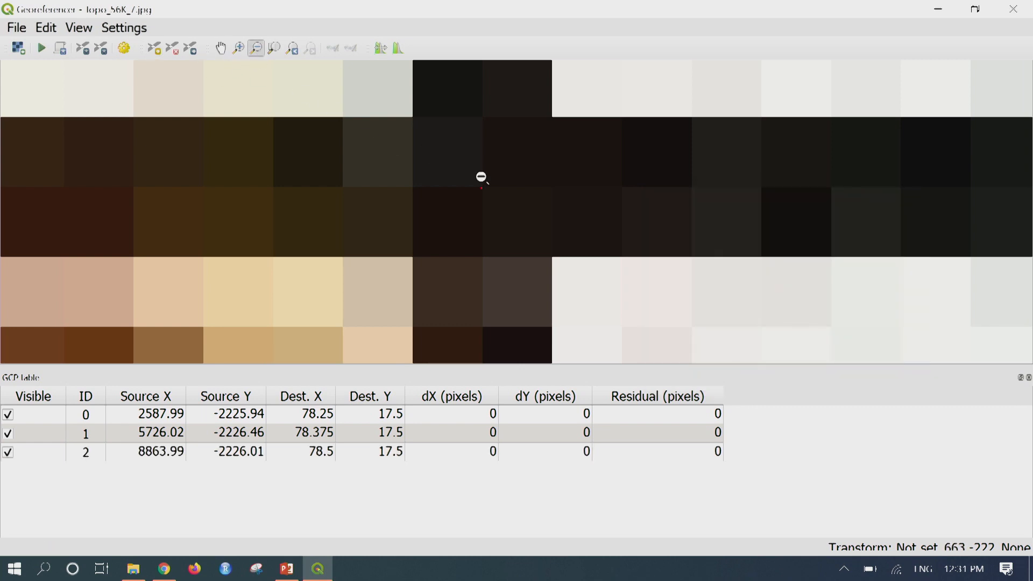
click(508, 216)
drag(467, 174, 553, 233)
drag(476, 184, 537, 233)
drag(495, 204, 540, 250)
drag(522, 287, 563, 228)
click(239, 48)
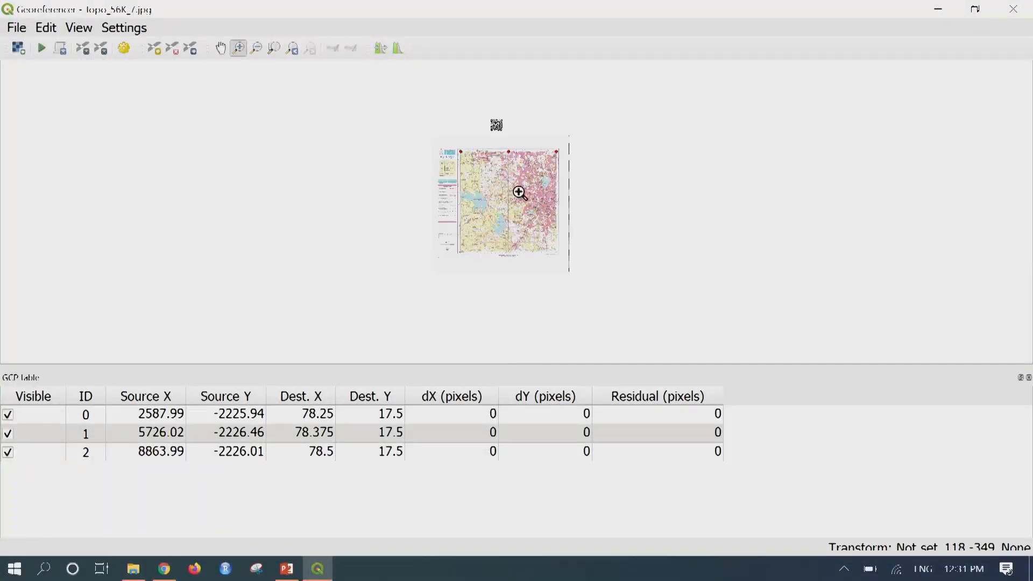
drag(537, 191, 576, 240)
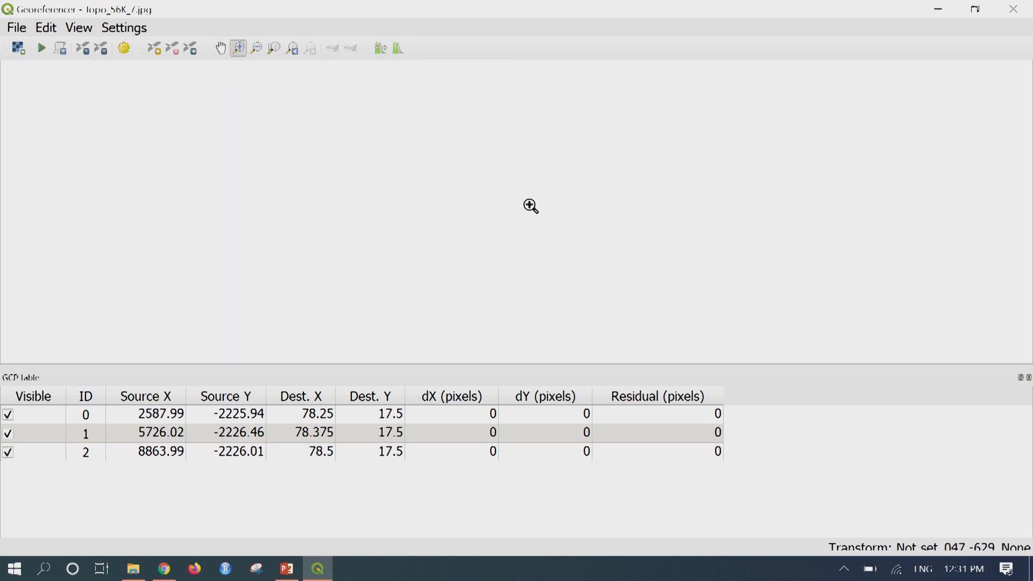
drag(492, 109, 544, 158)
drag(435, 142, 520, 218)
drag(484, 168, 544, 224)
drag(463, 182, 537, 265)
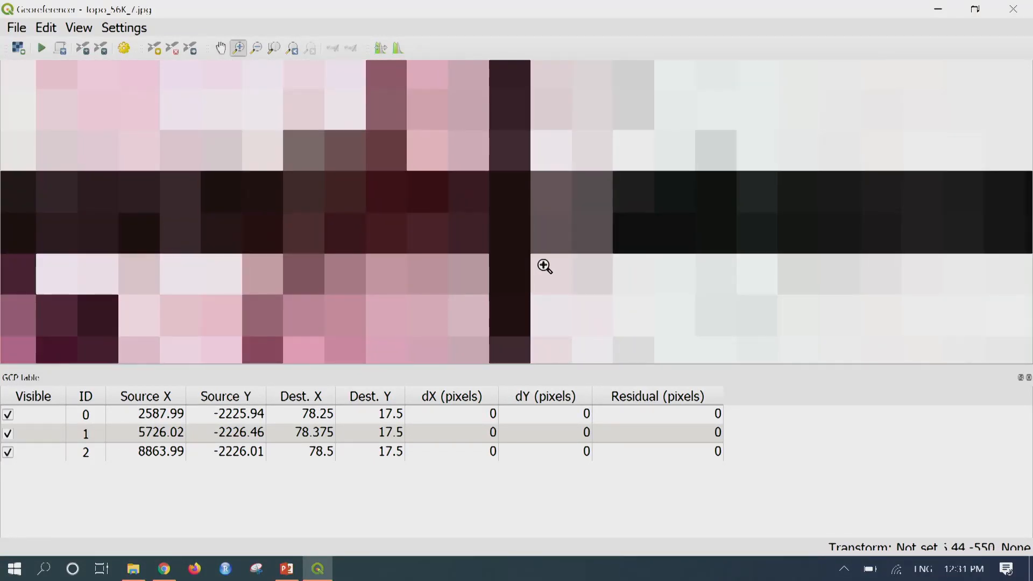
click(157, 49)
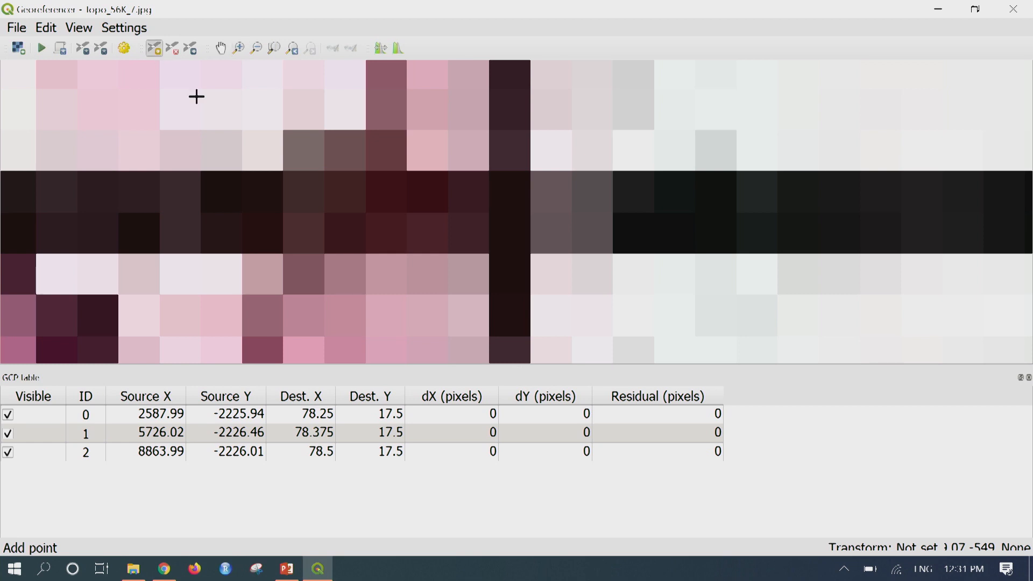
click(507, 214)
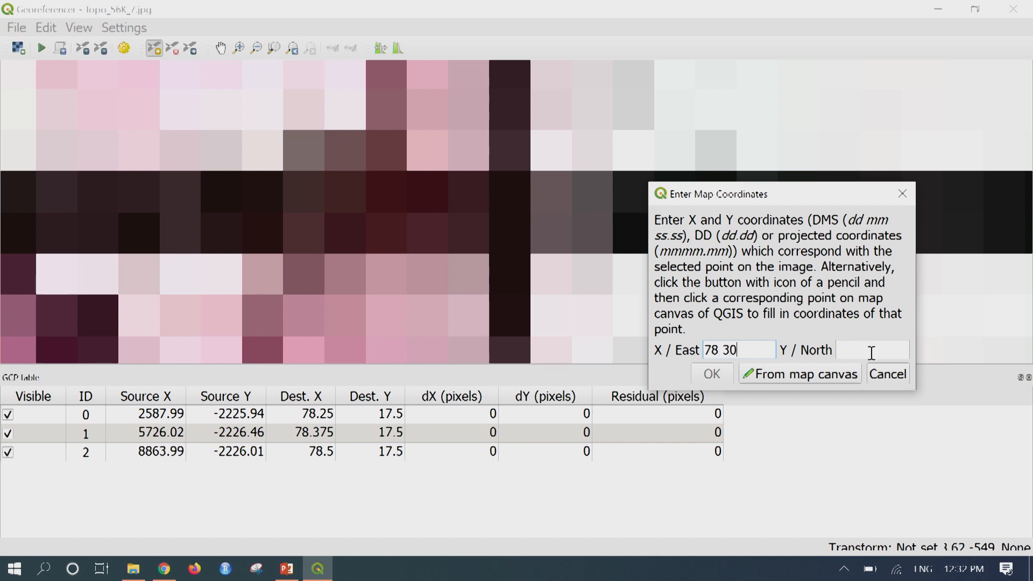
text(17 22 30)
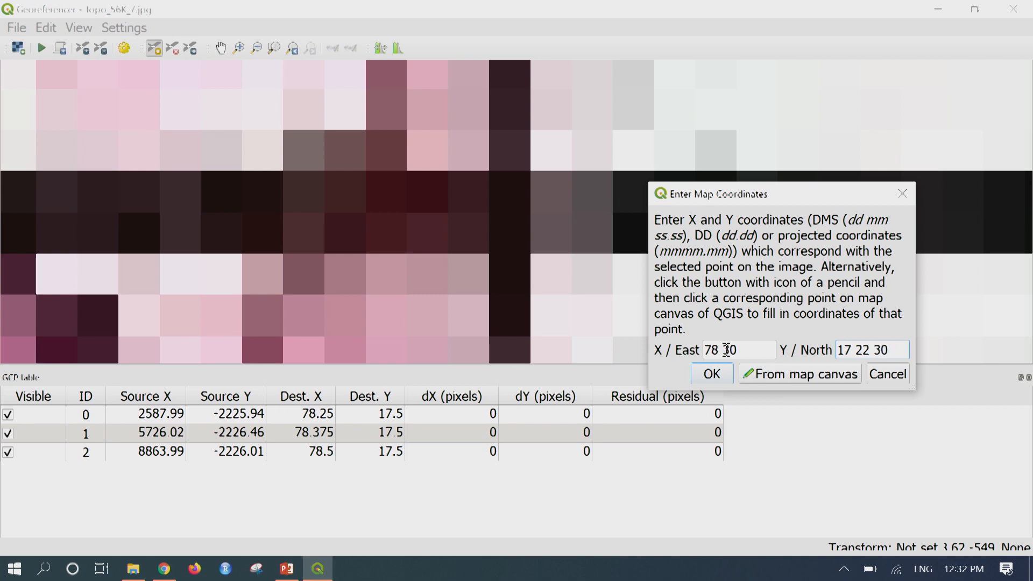
click(717, 381)
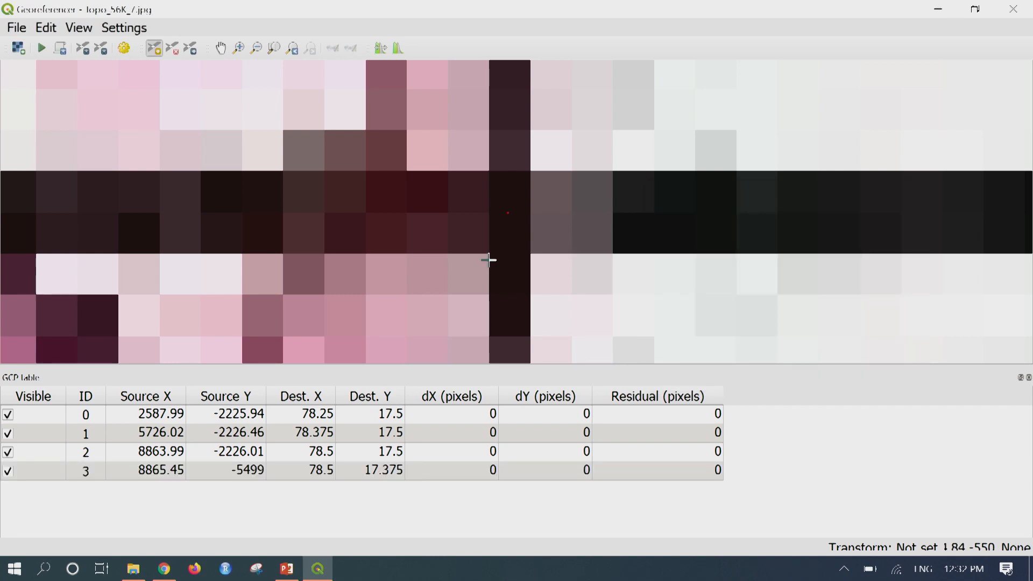
Step: Add a ground control point at the map's lower-right corner intersection with coordinates X / East 78 30 and Y / North 17 15
click(256, 48)
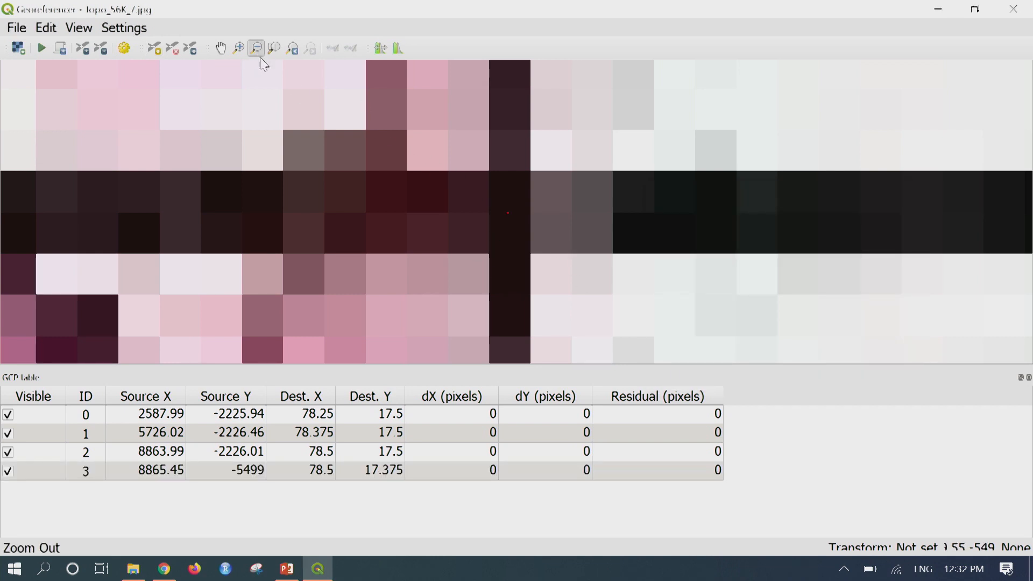
drag(507, 200, 546, 265)
drag(464, 191, 559, 259)
drag(488, 190, 545, 256)
drag(513, 289, 572, 197)
click(565, 222)
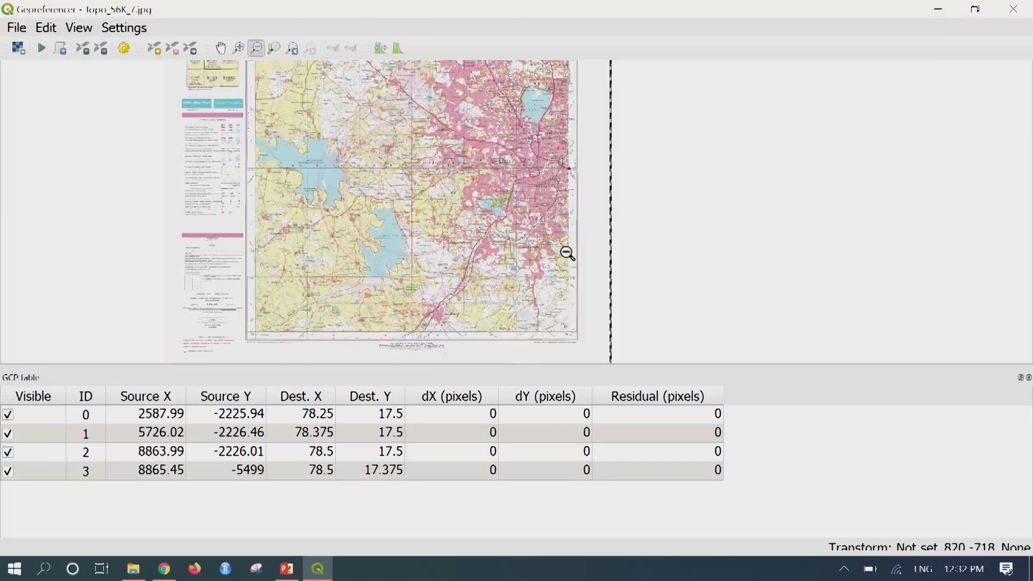
click(239, 48)
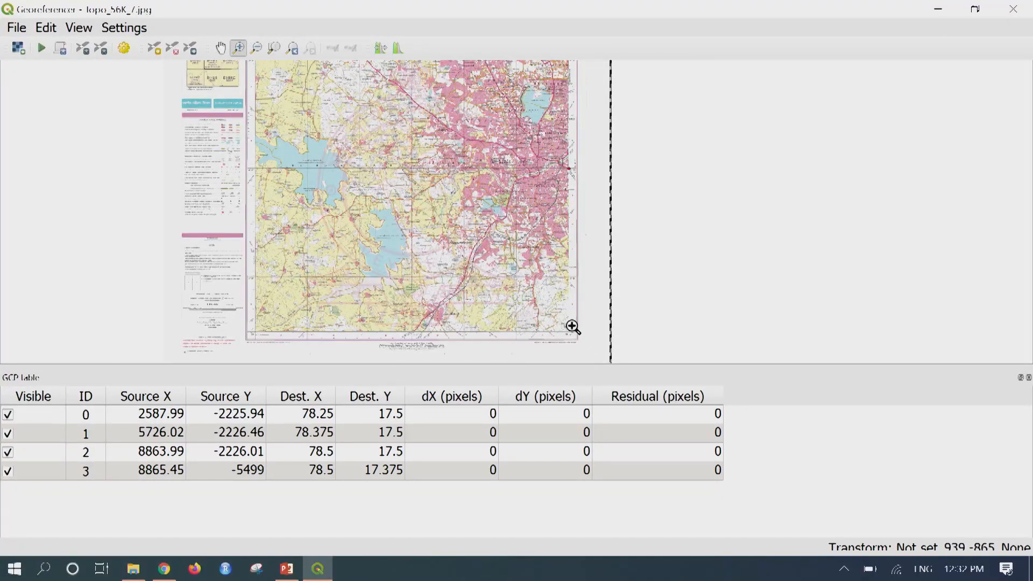
drag(553, 318, 585, 347)
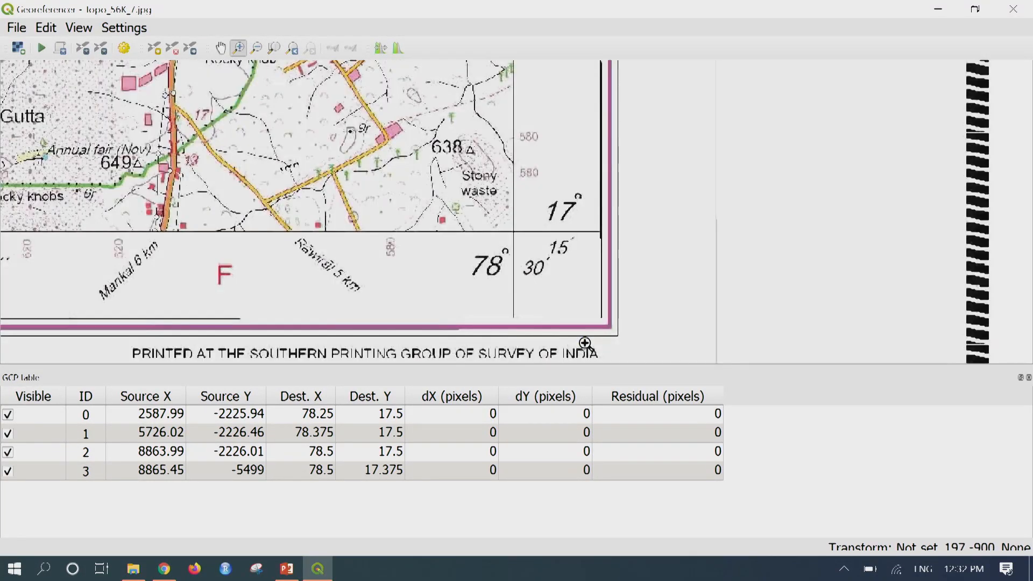
drag(492, 210, 543, 272)
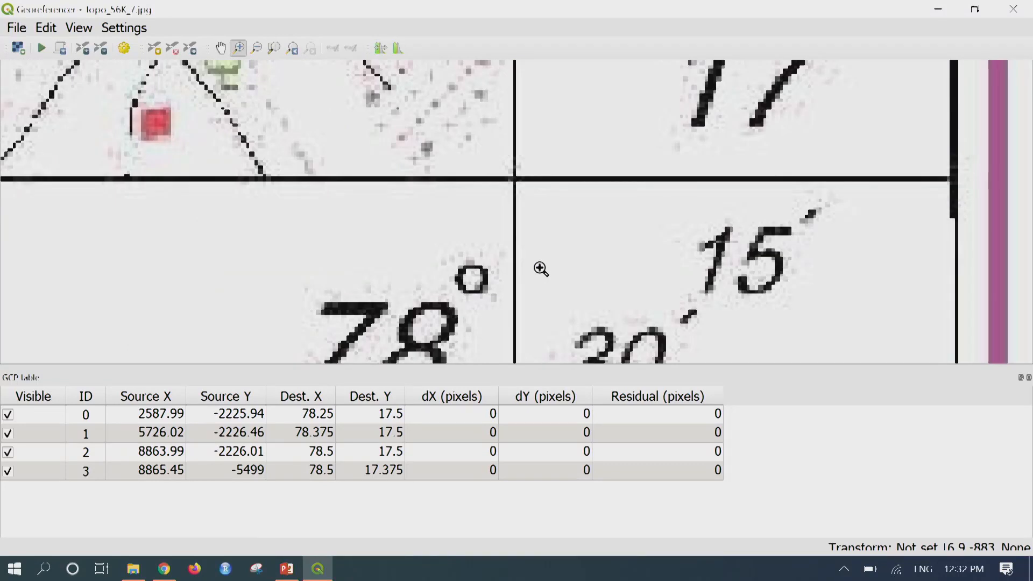
scroll(572, 235, down, 1)
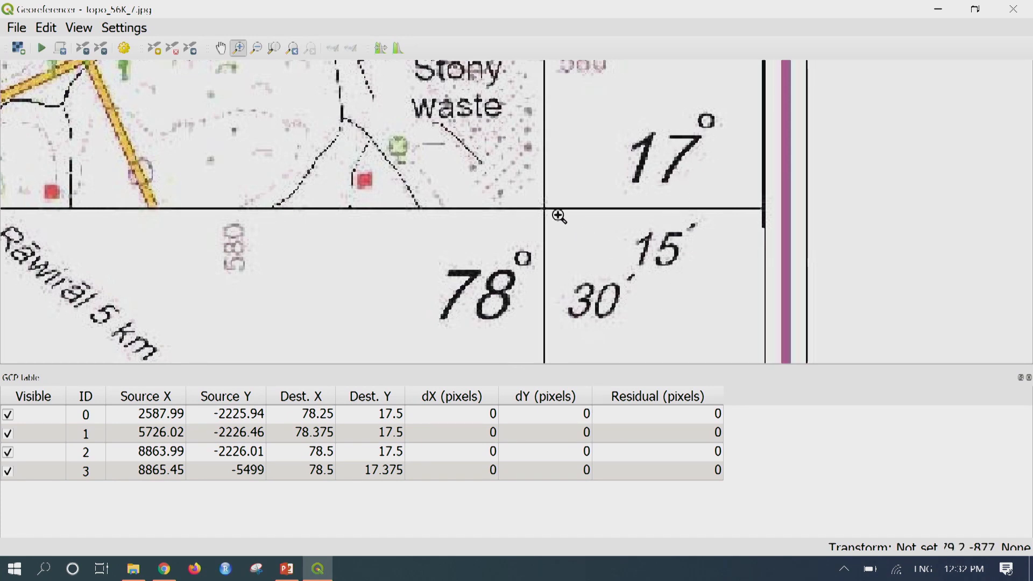
drag(518, 179, 588, 253)
drag(437, 150, 529, 233)
drag(459, 132, 583, 263)
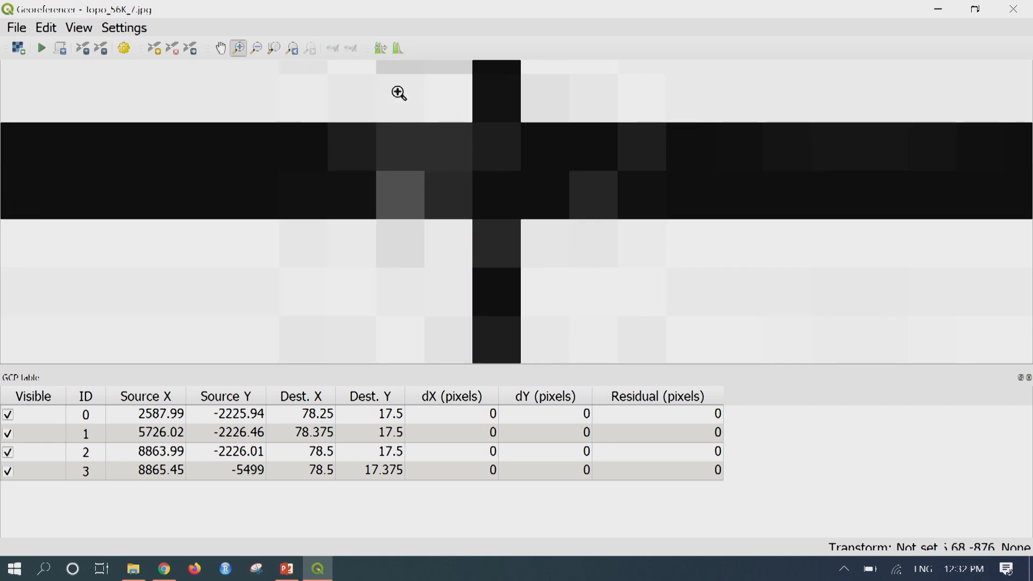
click(154, 49)
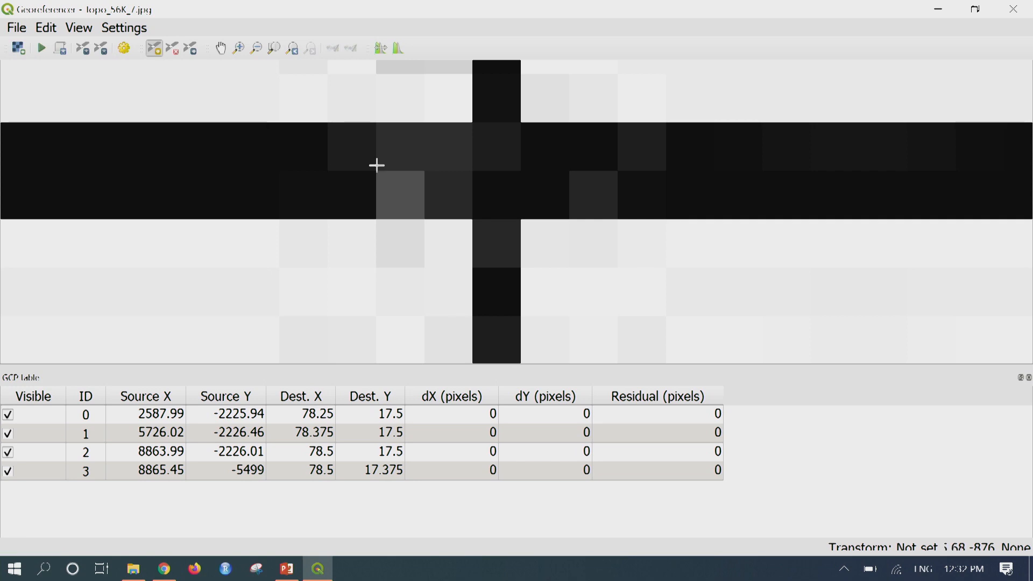
click(493, 168)
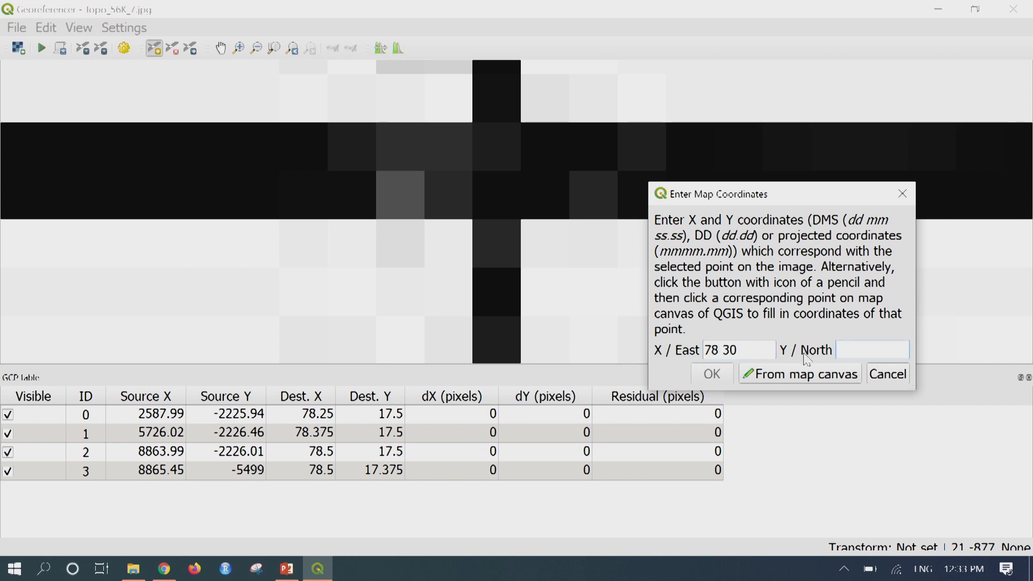
text(17 15)
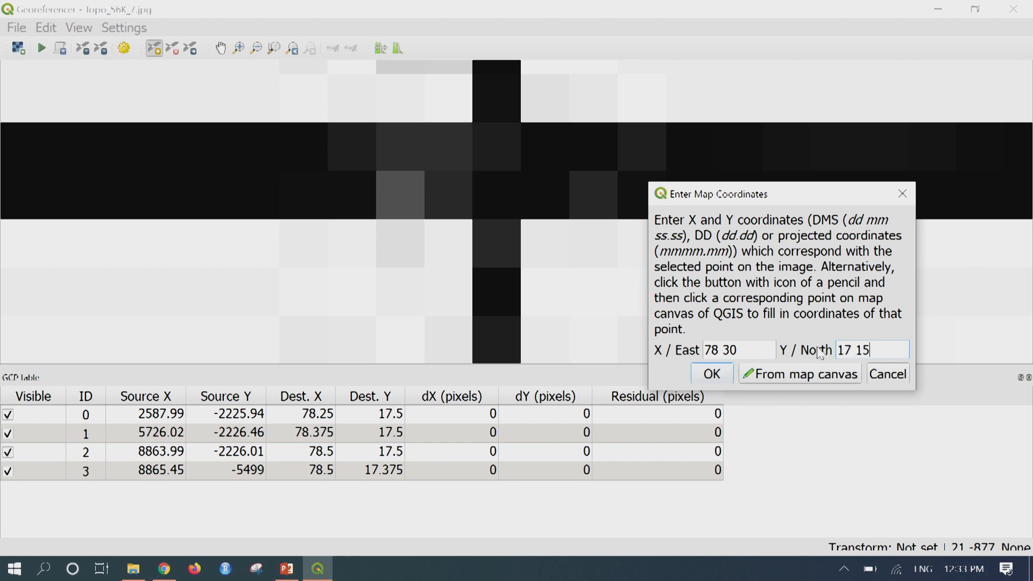
click(711, 375)
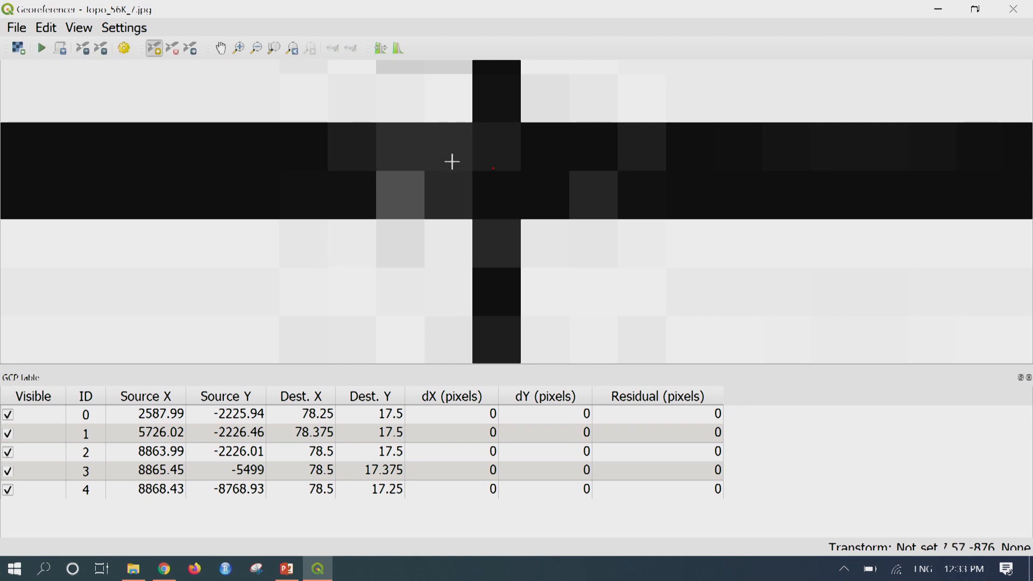
Step: Add a ground control point where the 22' 30" longitude line meets the map's lower border, with X / East 78 22 30 and Y / North 17 15
scroll(449, 166, down, 6)
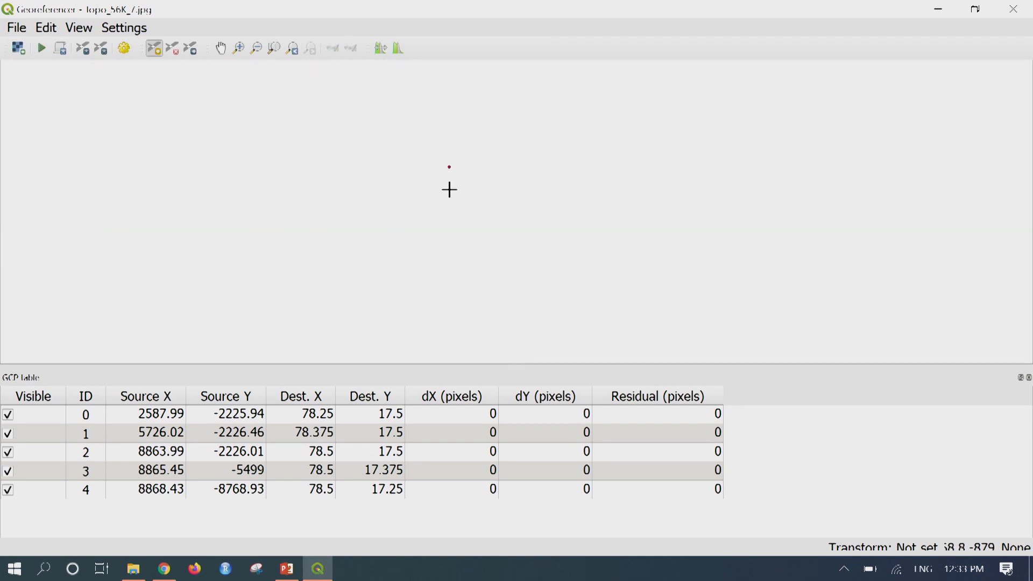
scroll(423, 194, down, 1)
scroll(422, 199, down, 2)
drag(427, 203, 594, 254)
scroll(496, 265, down, 3)
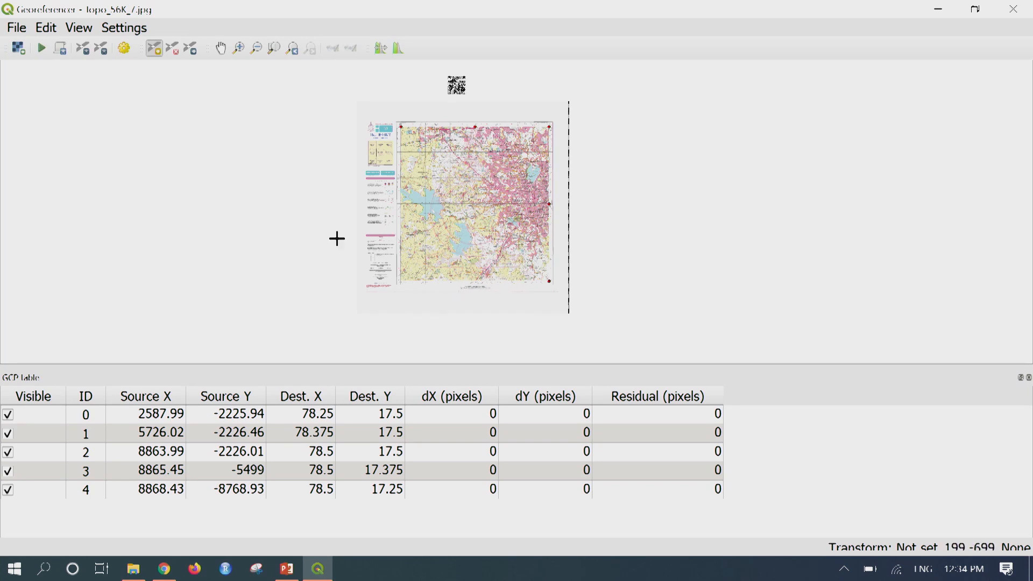
click(238, 48)
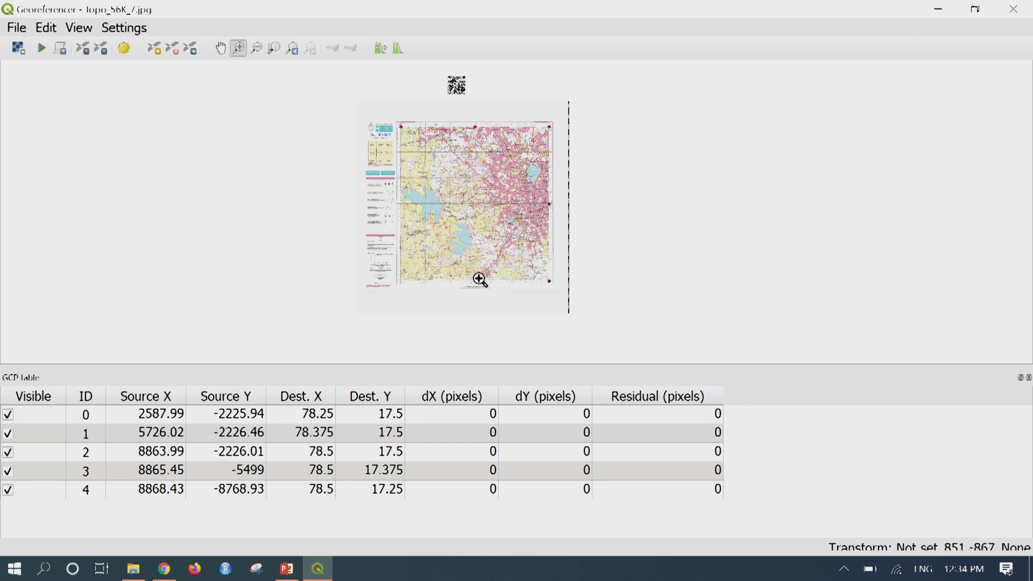
drag(452, 251, 501, 307)
drag(467, 184, 554, 273)
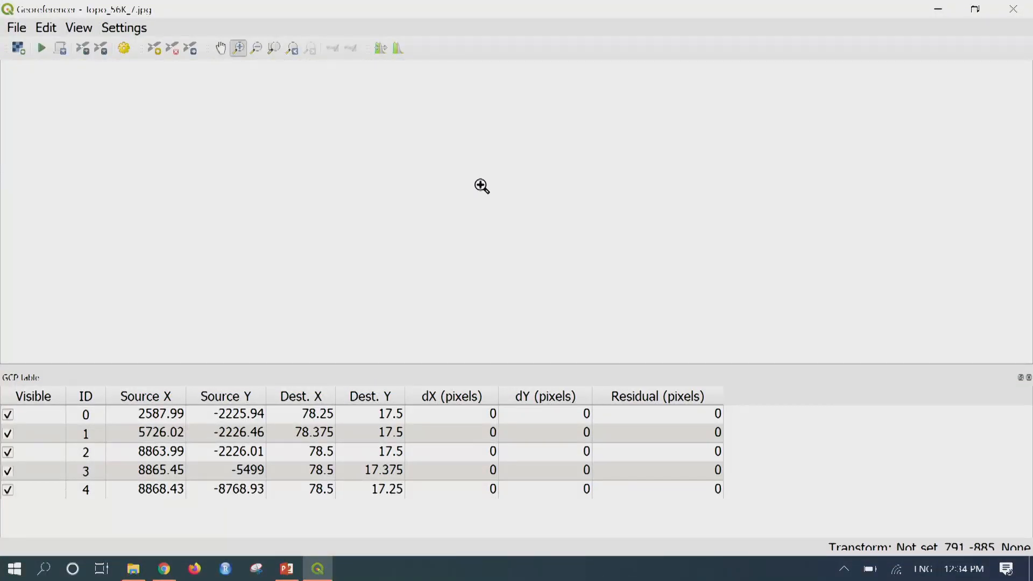
drag(417, 125, 493, 185)
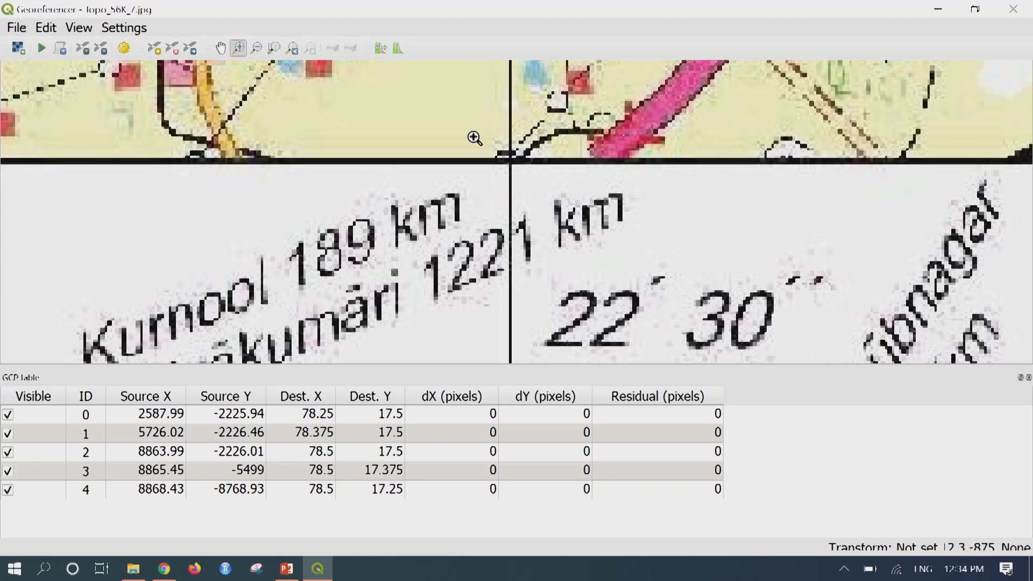
drag(473, 139, 551, 200)
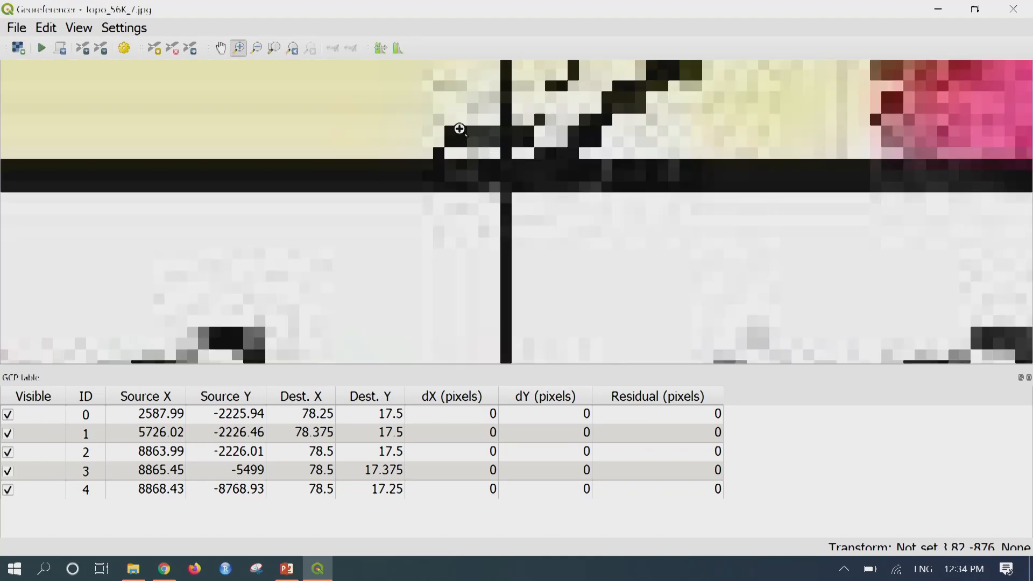
drag(459, 128, 594, 259)
drag(416, 116, 572, 283)
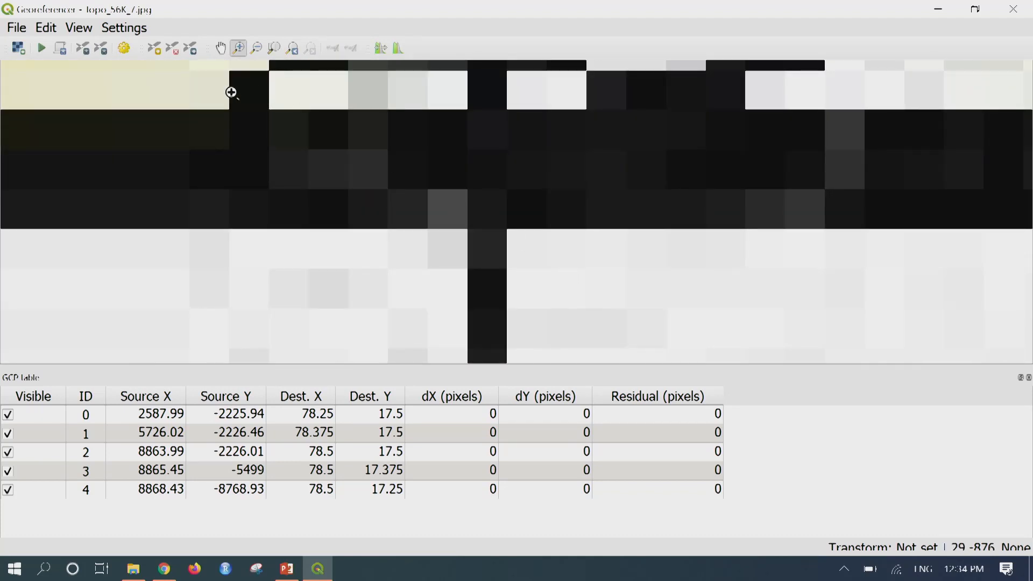
click(154, 48)
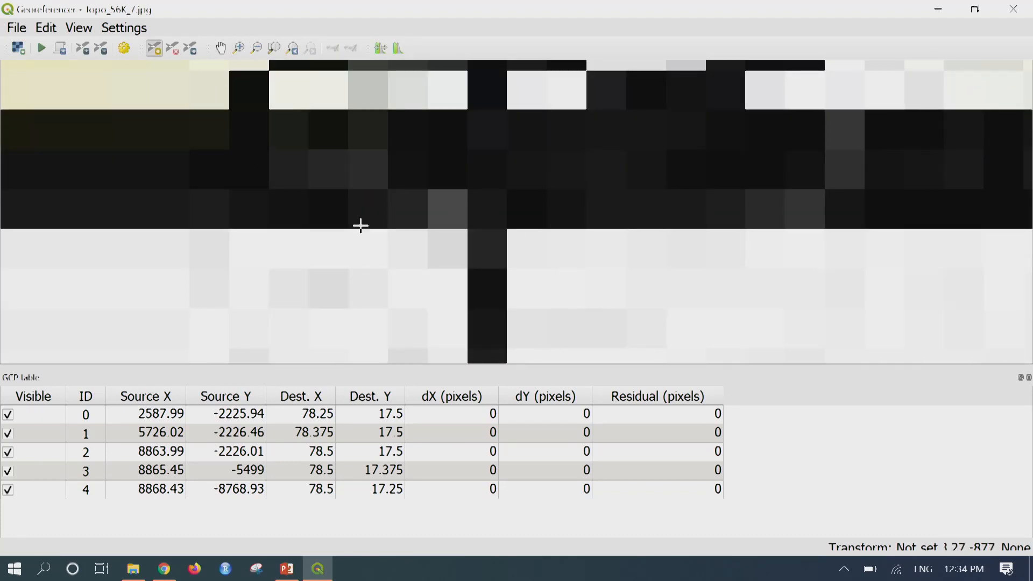
click(487, 168)
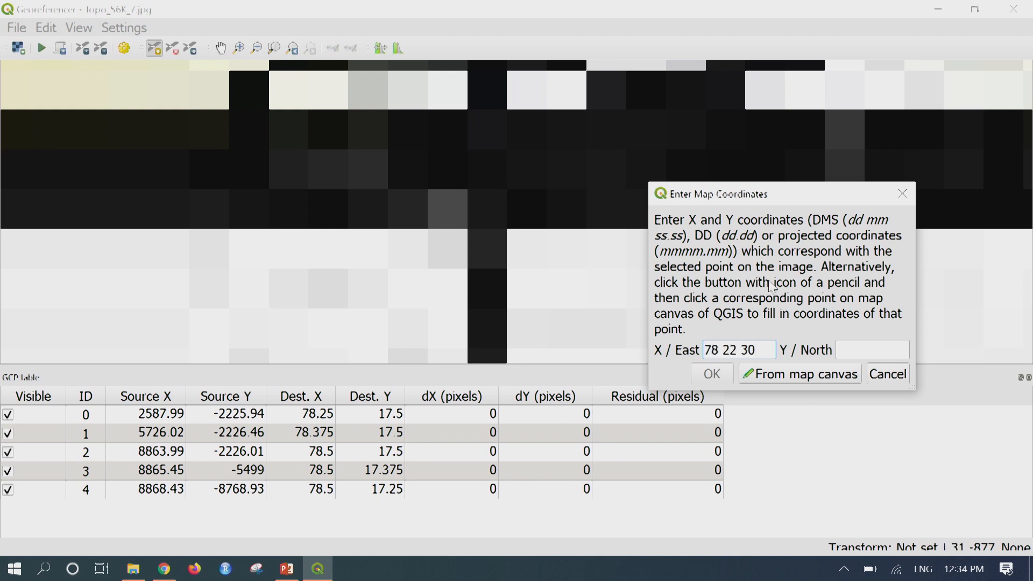
text(17 15)
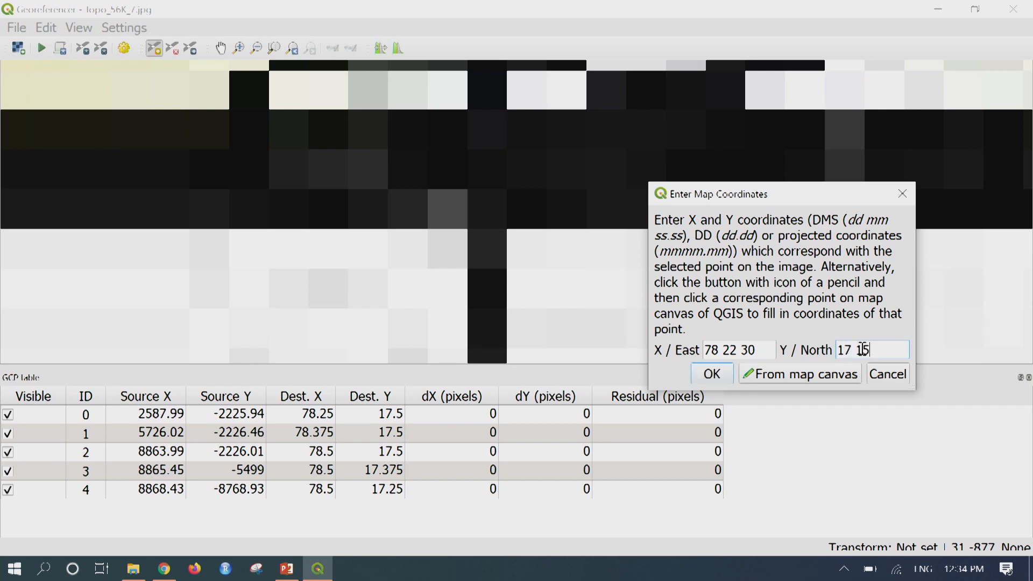
click(716, 377)
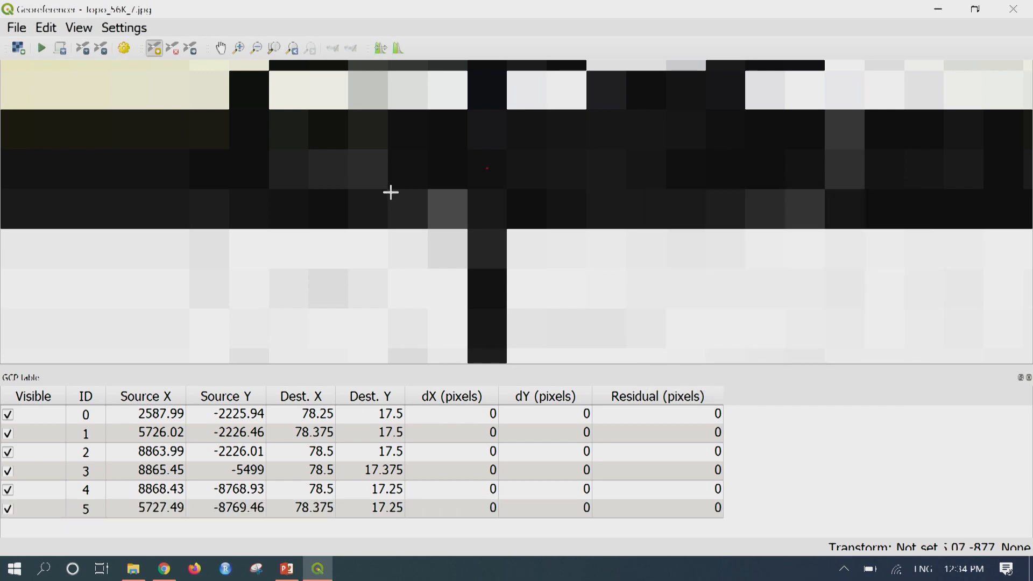
Step: Add a ground control point at the map's lower-left corner intersection with coordinates X / East 78 15 and Y / North 17 15
click(257, 48)
drag(320, 164, 468, 272)
drag(380, 185, 595, 321)
drag(469, 150, 622, 268)
drag(486, 196, 608, 283)
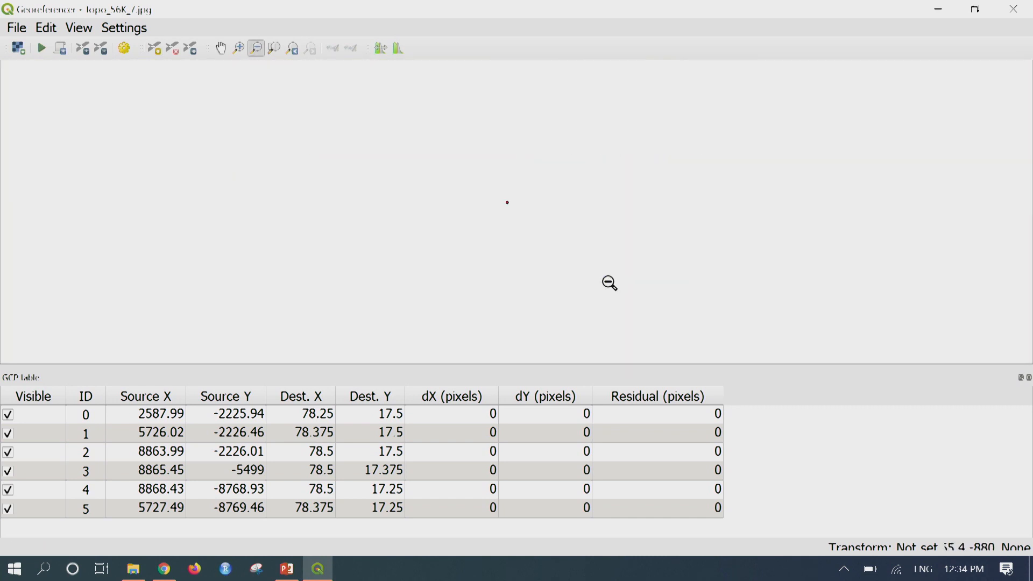
drag(447, 168, 576, 276)
drag(475, 190, 685, 302)
drag(315, 222, 505, 227)
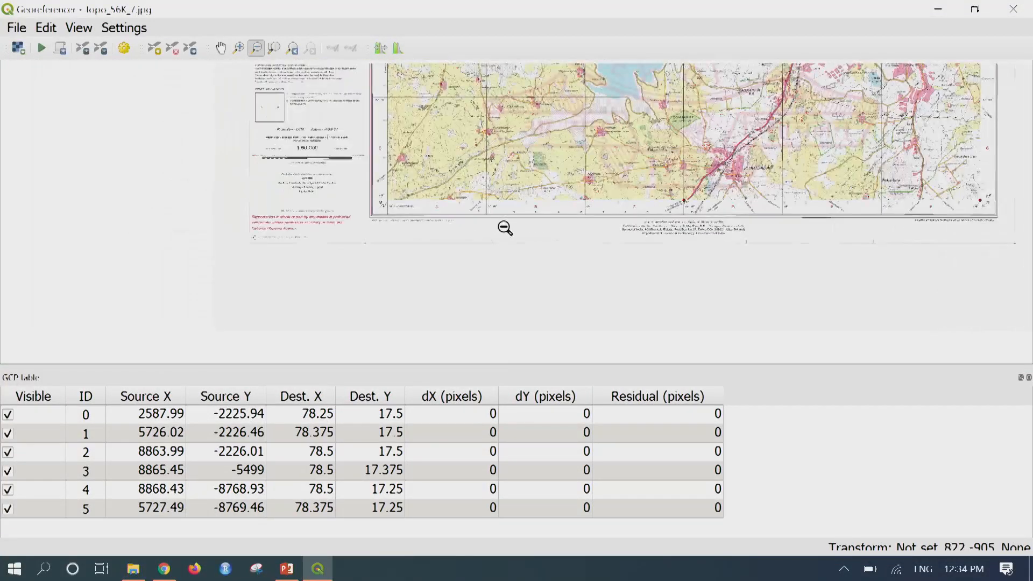
click(239, 48)
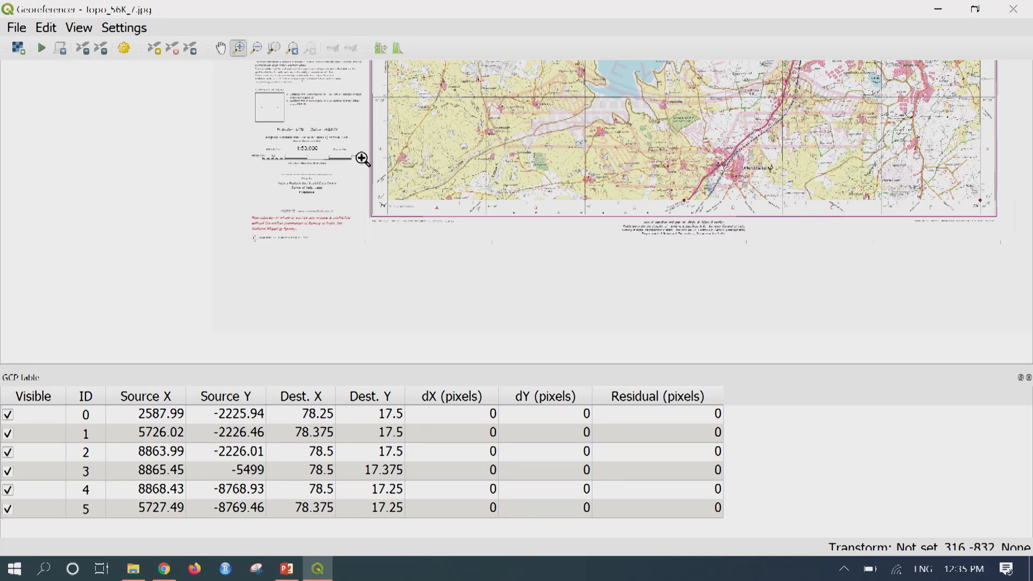
drag(374, 184, 500, 245)
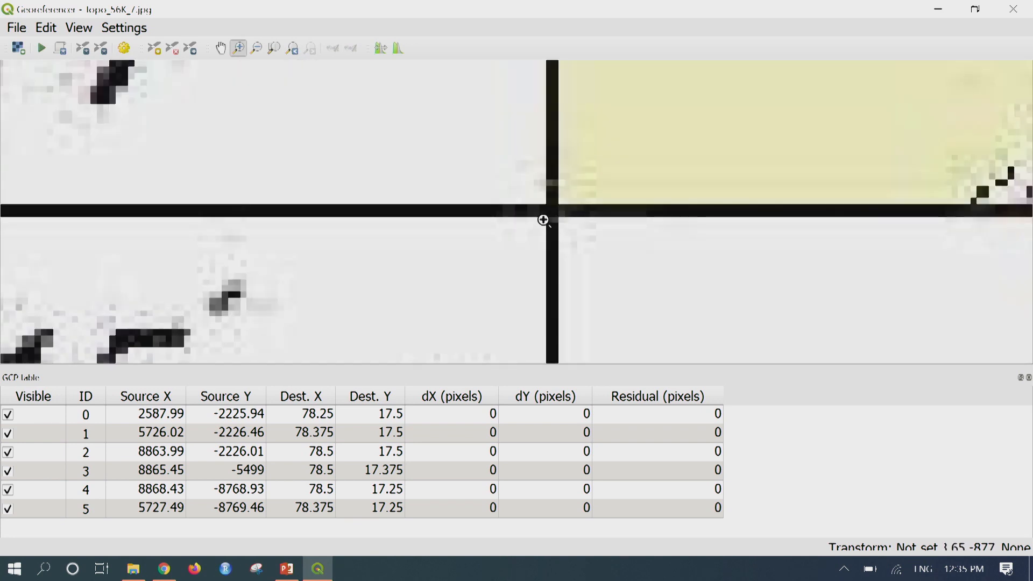
drag(510, 179, 612, 266)
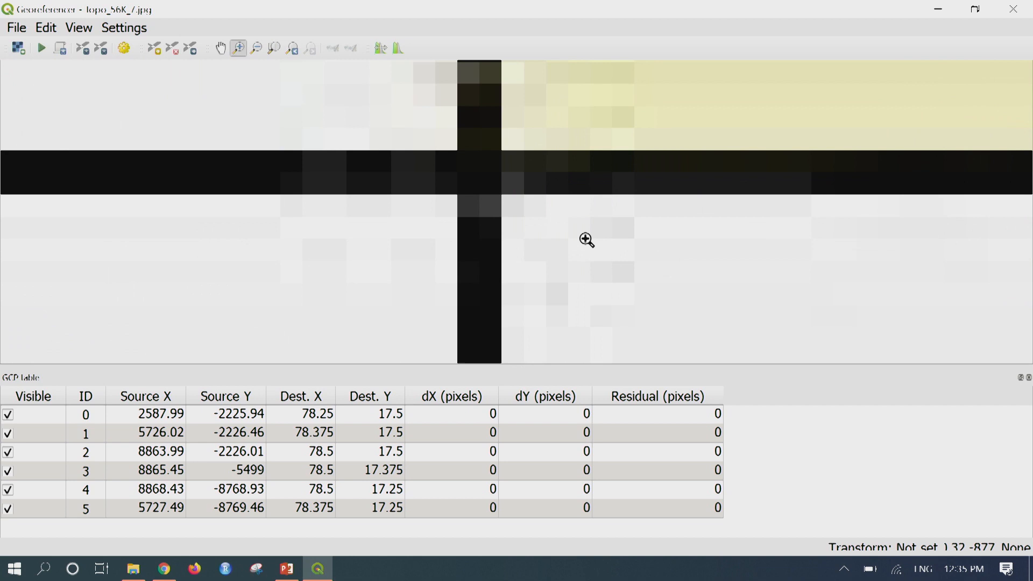
drag(415, 111, 568, 258)
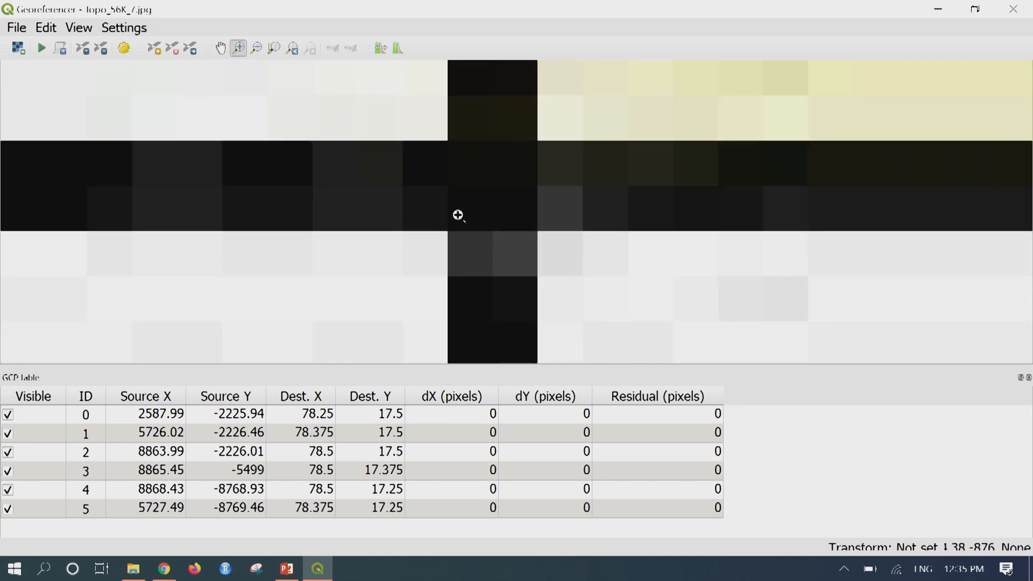
click(154, 48)
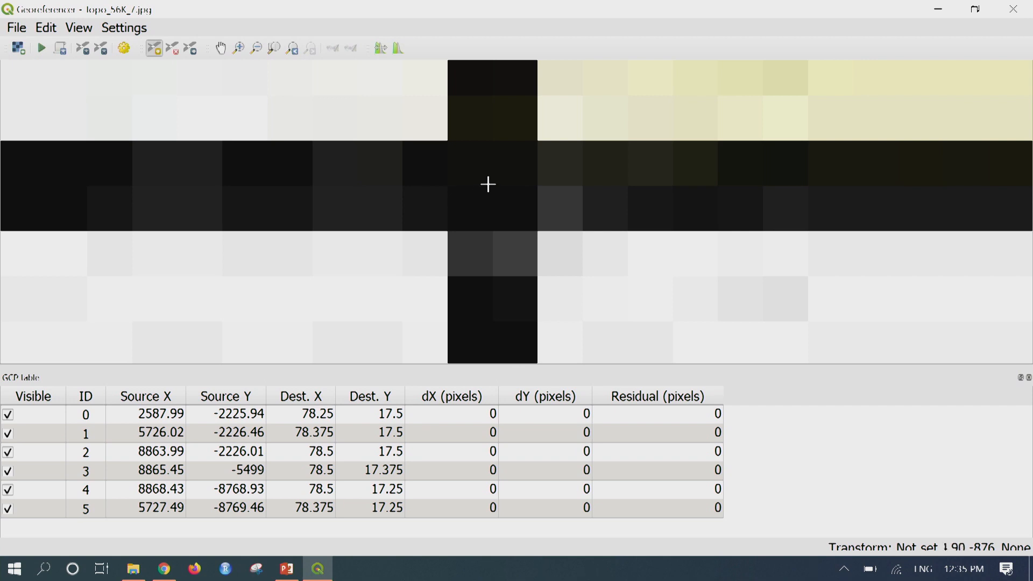
click(488, 184)
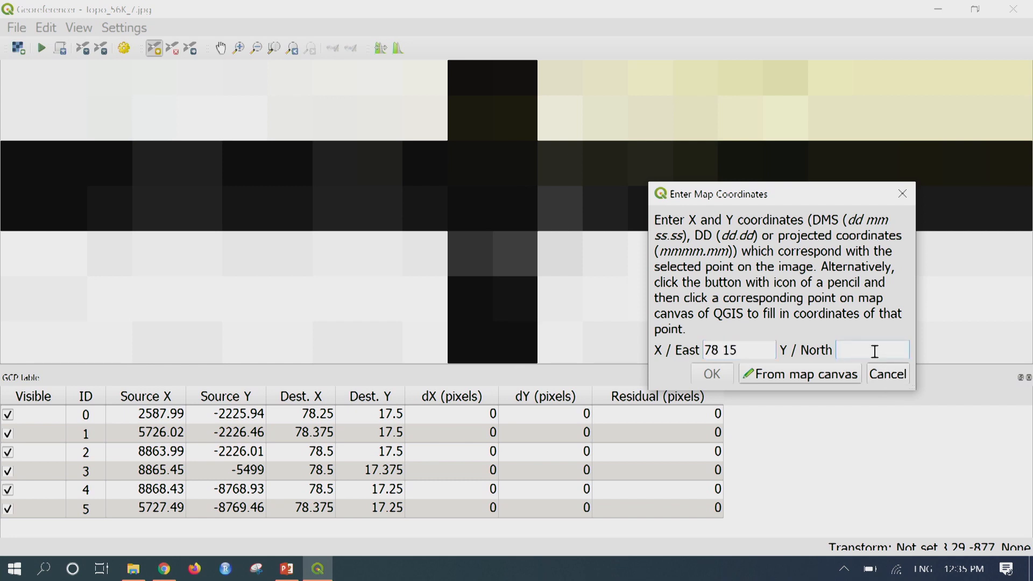
text(17 15)
click(712, 374)
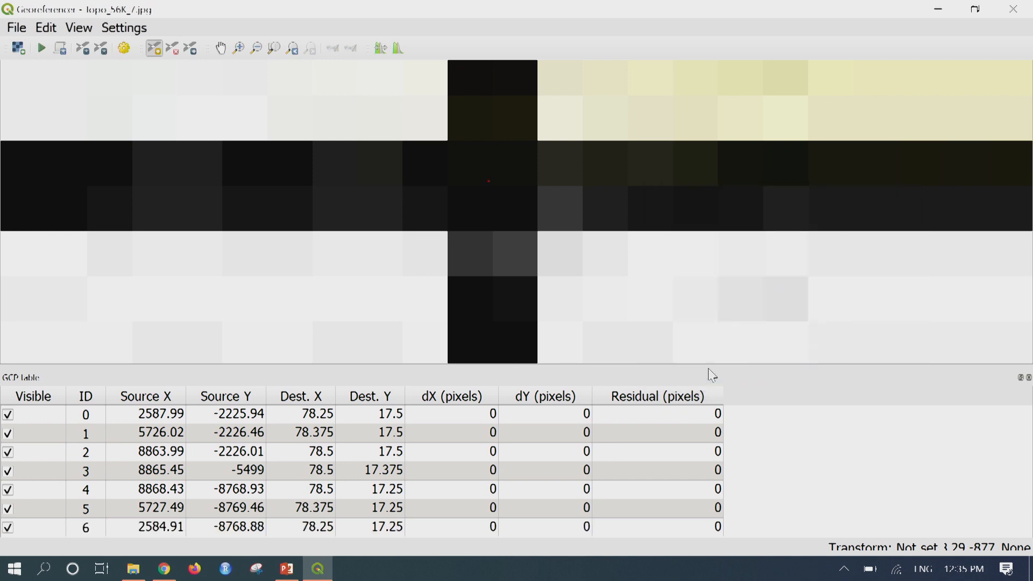
Step: Add a ground control point where the 22' 30" latitude line meets the map's left border, with X / East 78 15 and Y / North 17 22 30
scroll(513, 224, down, 6)
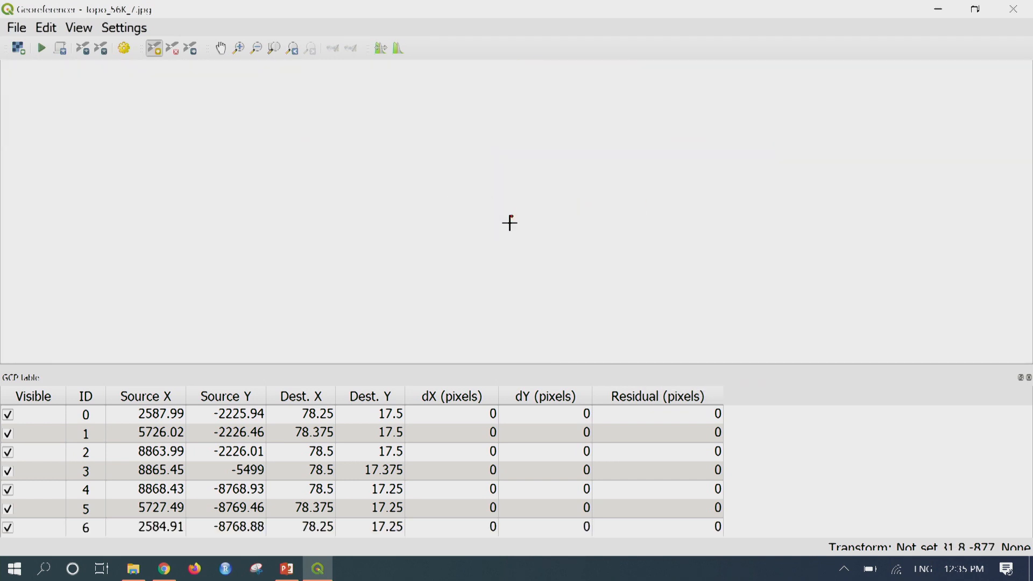
scroll(519, 224, up, 5)
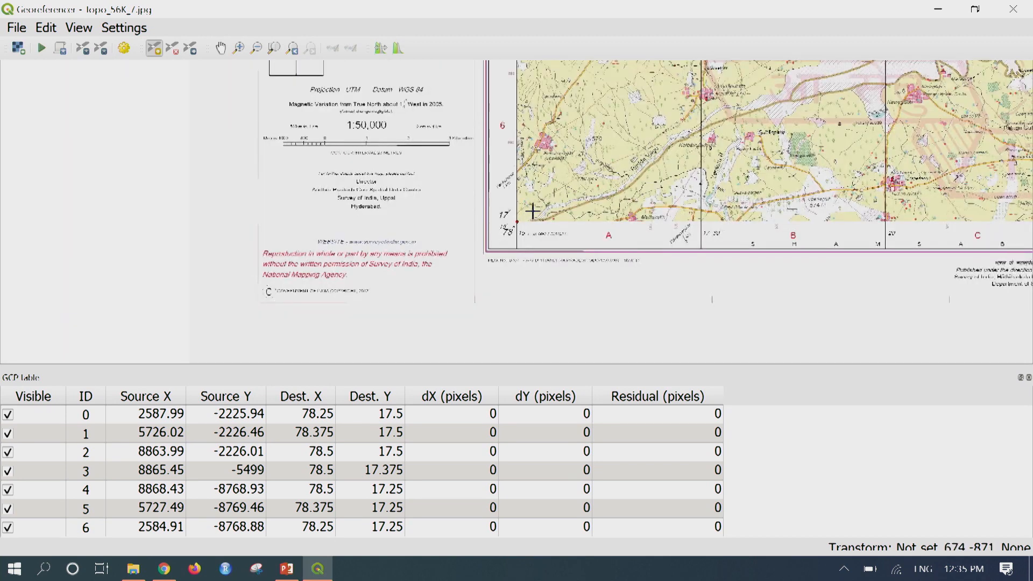
scroll(526, 161, down, 2)
drag(550, 139, 529, 252)
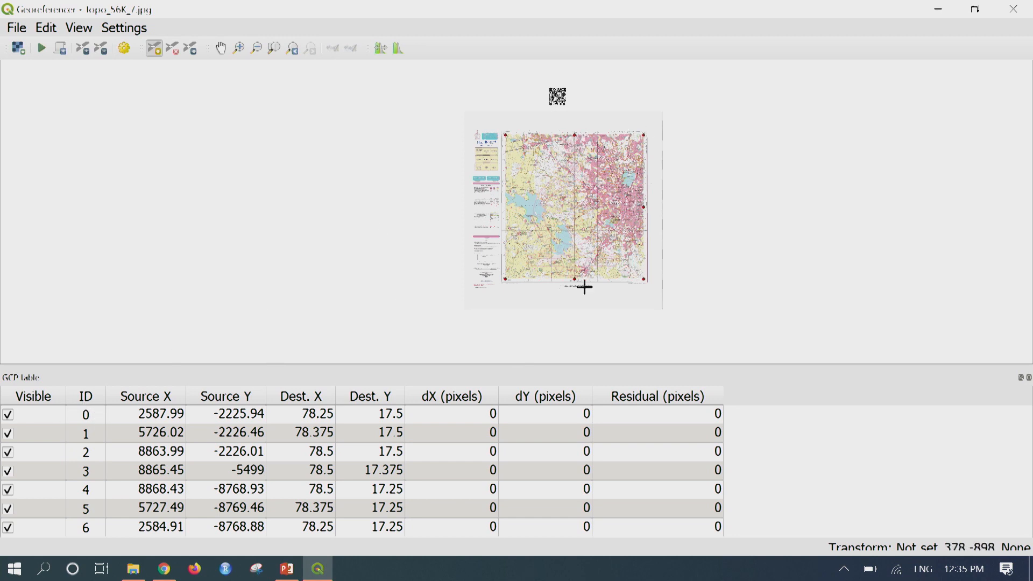
scroll(509, 205, up, 4)
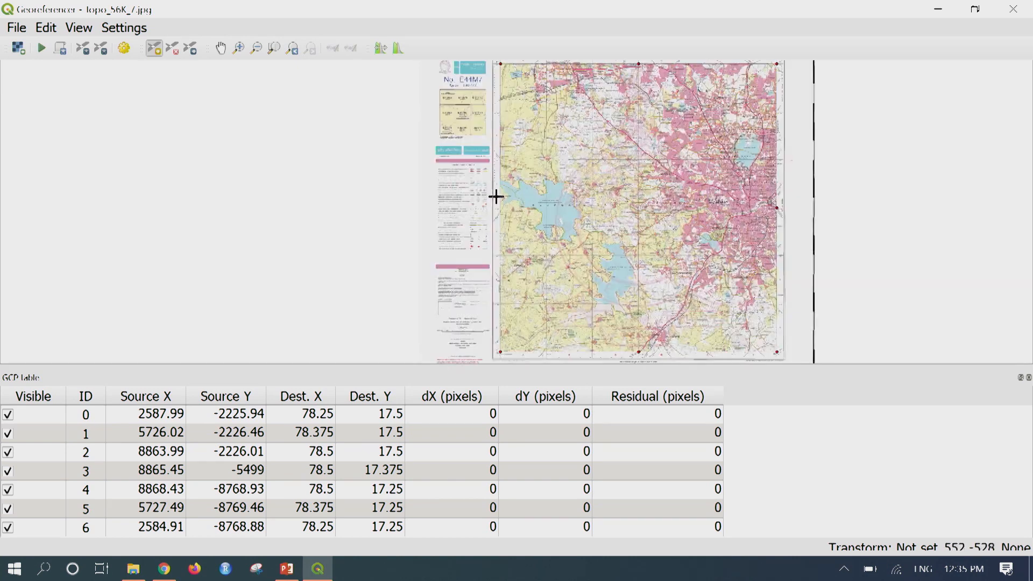
scroll(526, 232, up, 3)
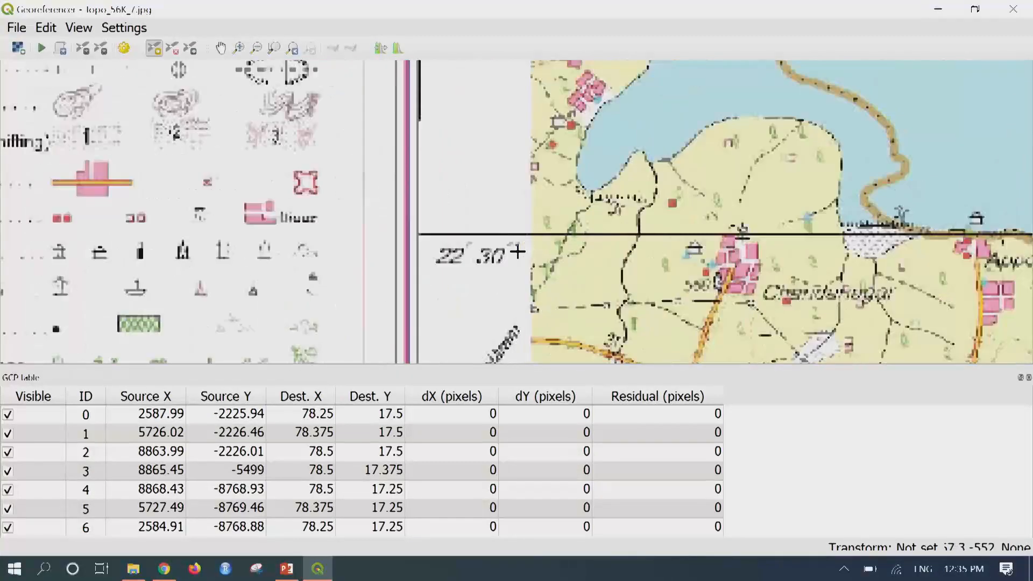
scroll(521, 237, up, 1)
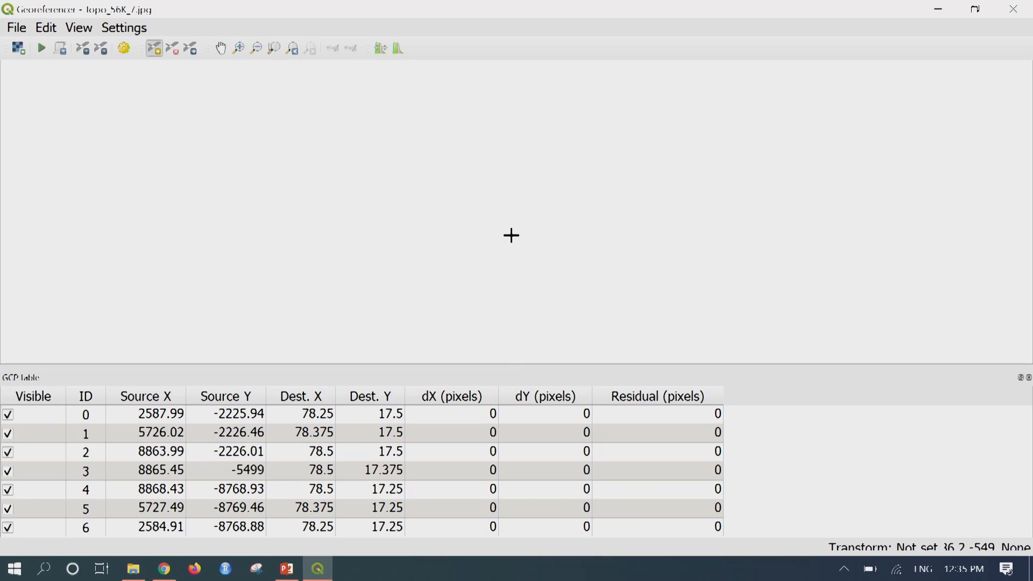
click(512, 235)
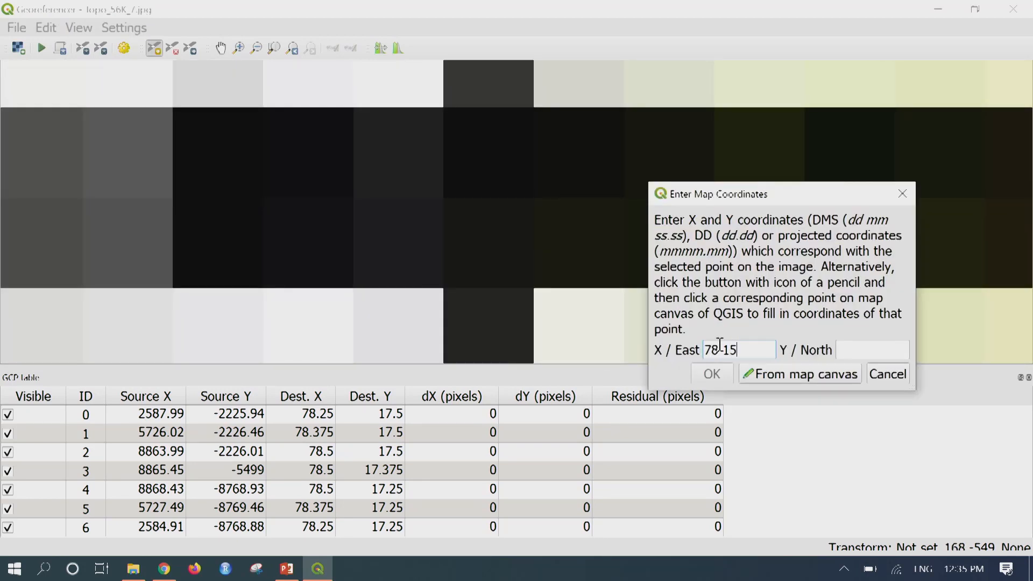
text(17 22 30)
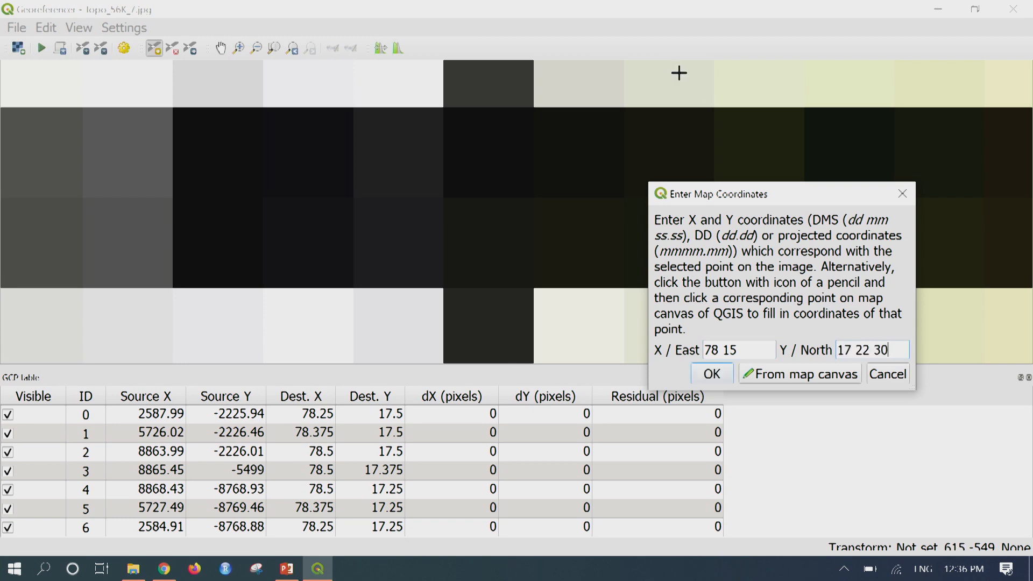
click(727, 376)
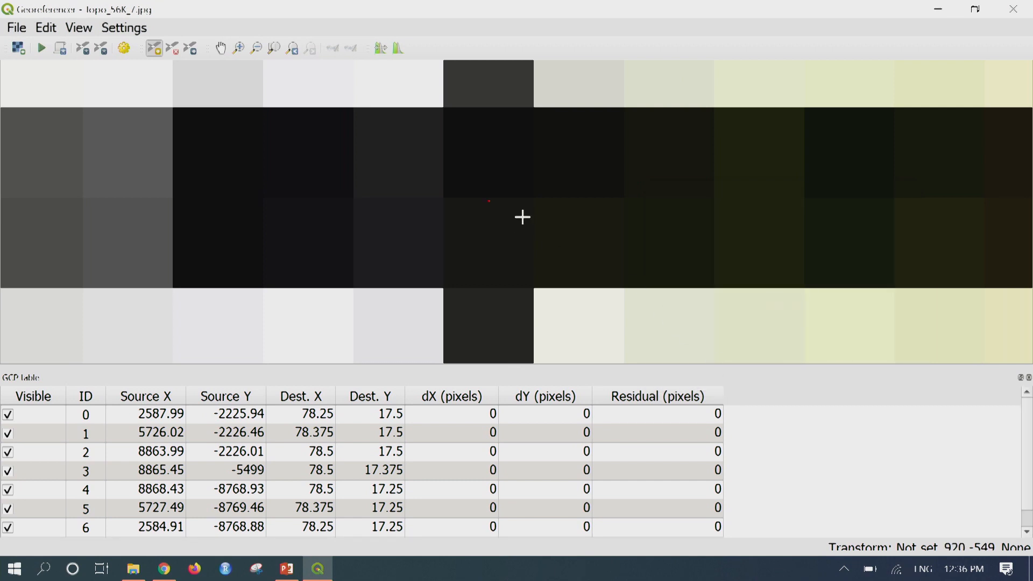
Step: Bring up the transformation settings for the georeferenced map
scroll(533, 211, down, 4)
scroll(532, 211, down, 3)
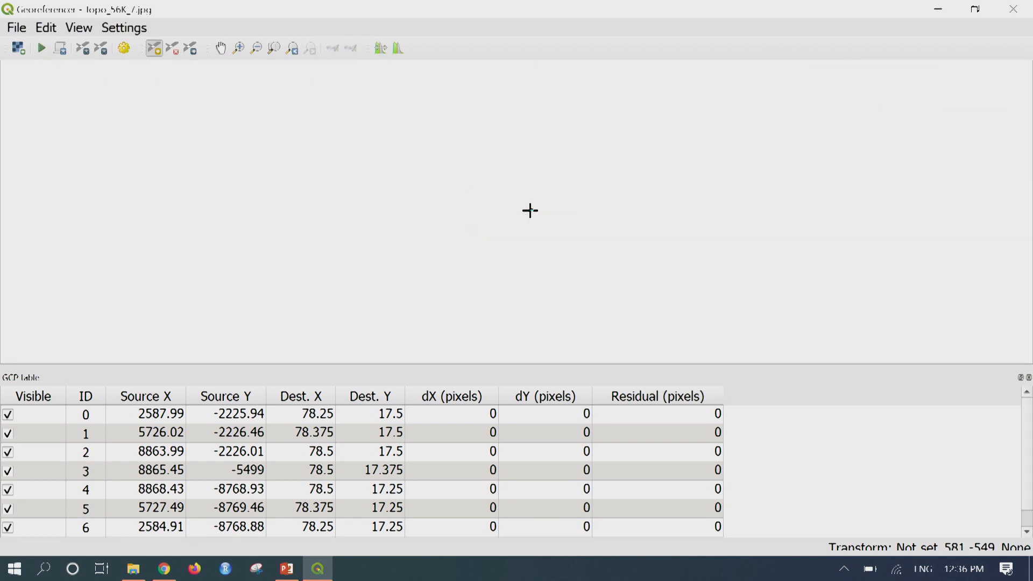
scroll(542, 221, down, 3)
scroll(545, 223, down, 1)
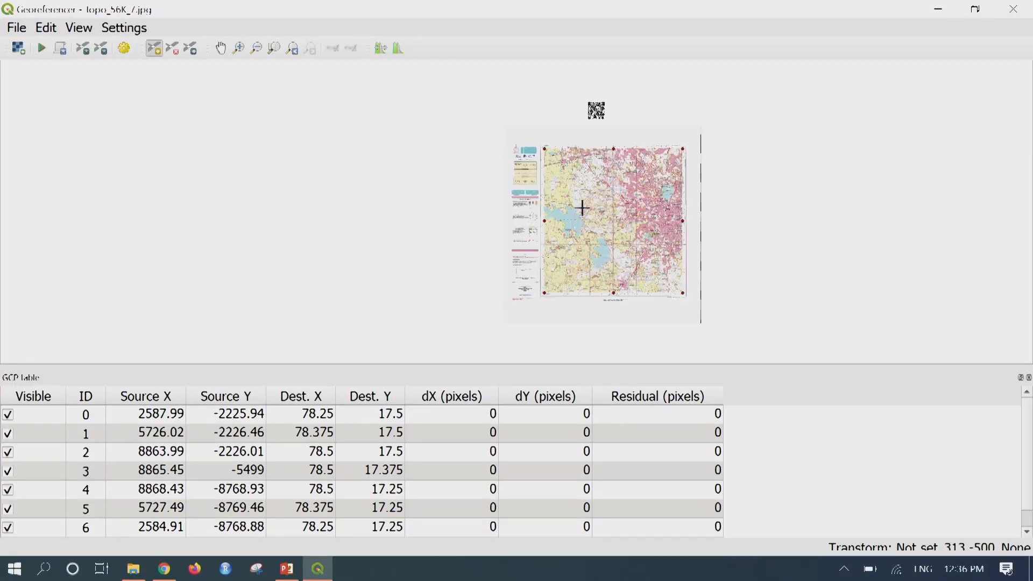
drag(616, 219, 495, 219)
scroll(487, 221, up, 1)
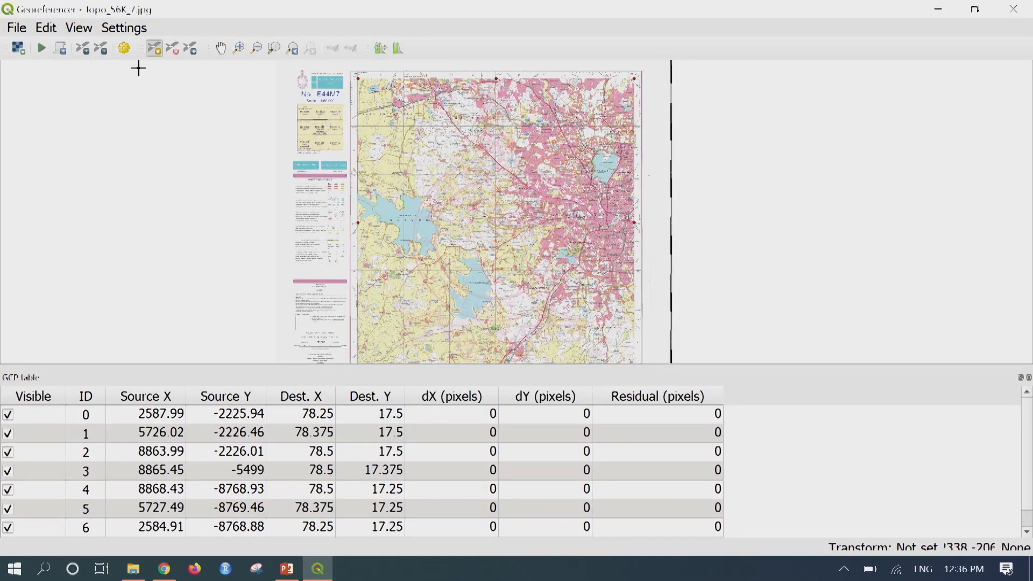
click(124, 27)
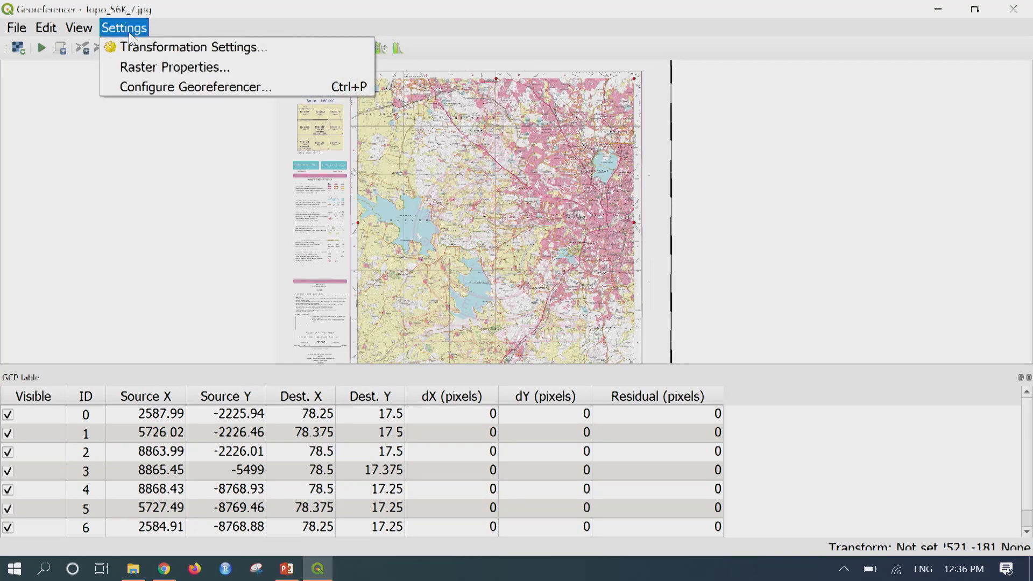
click(293, 53)
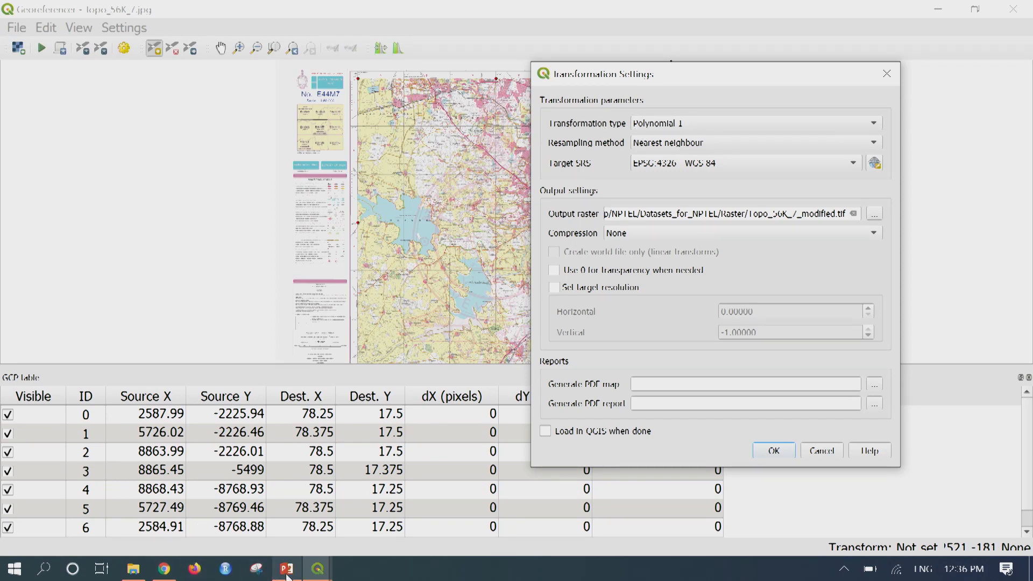
Step: Switch to the PowerPoint presentation and review the slide on coordinate reference systems, EPSG codes and finding the UTM zone
mouse_move(286, 574)
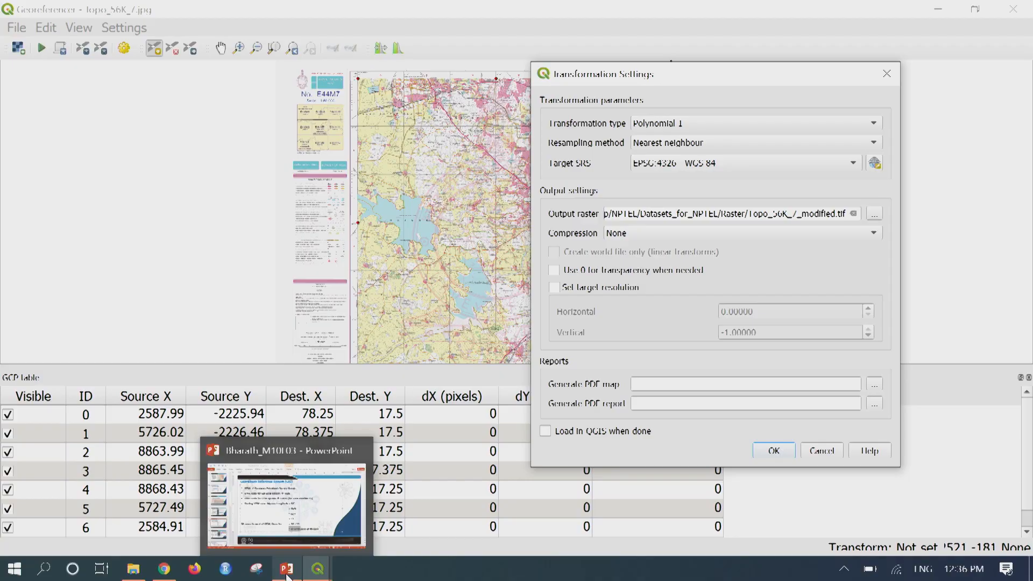
click(286, 574)
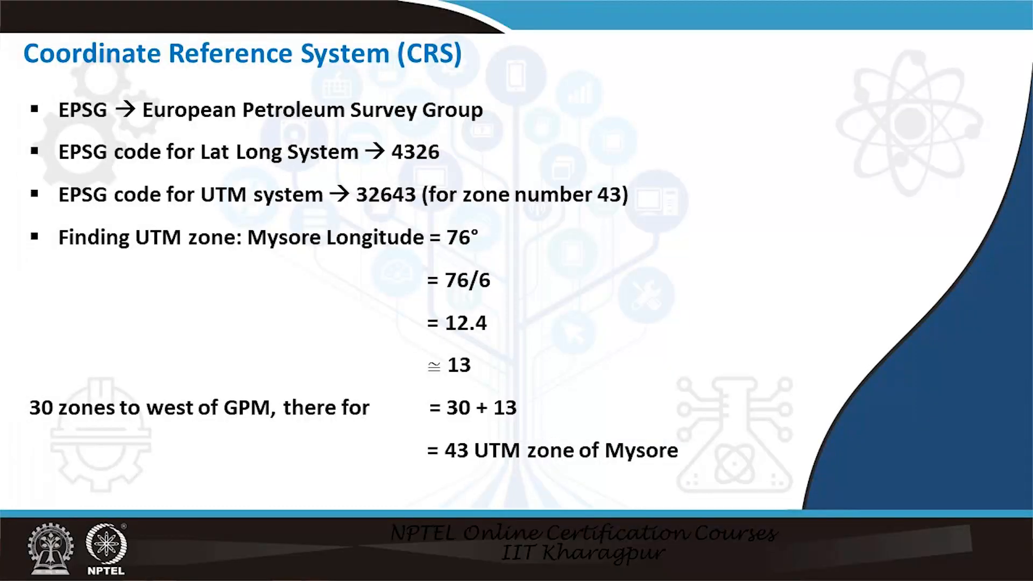
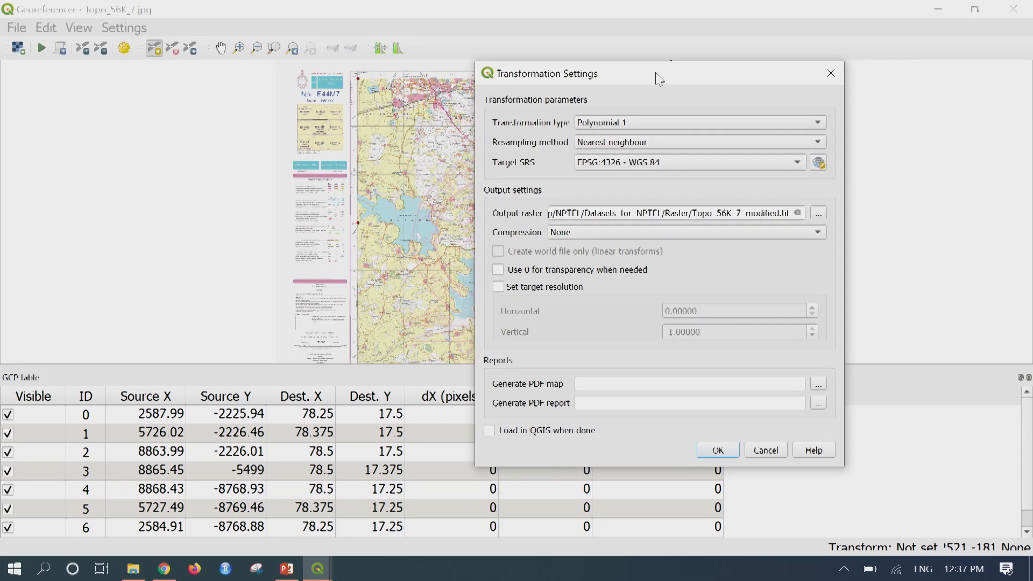
Step: Choose the Polynomial 1 transformation, direct the output raster Topo_56K_7_modified.tif to the Output folder of Datasets_for_NPTEL, and apply the settings
click(639, 129)
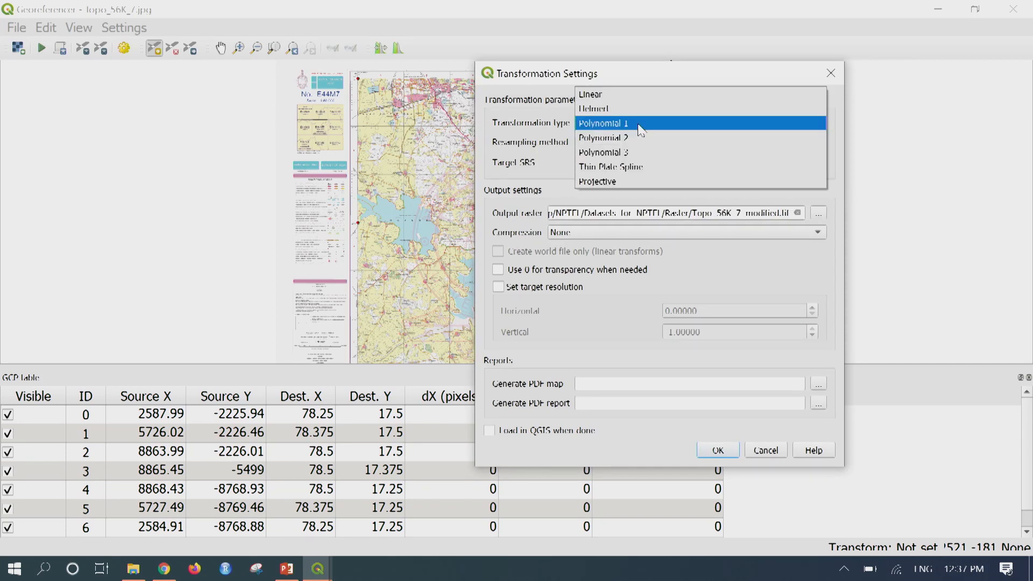
click(639, 129)
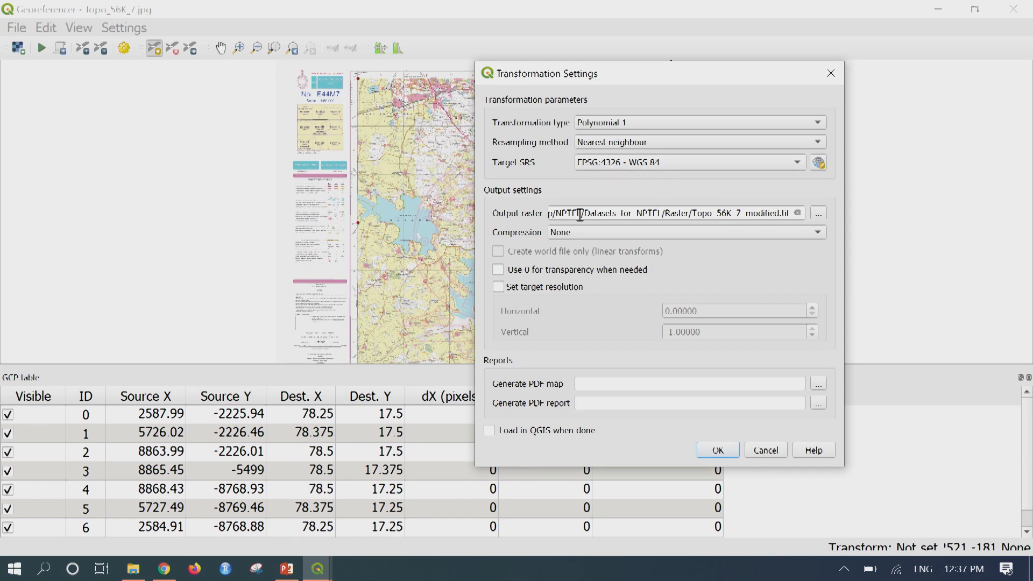
click(818, 218)
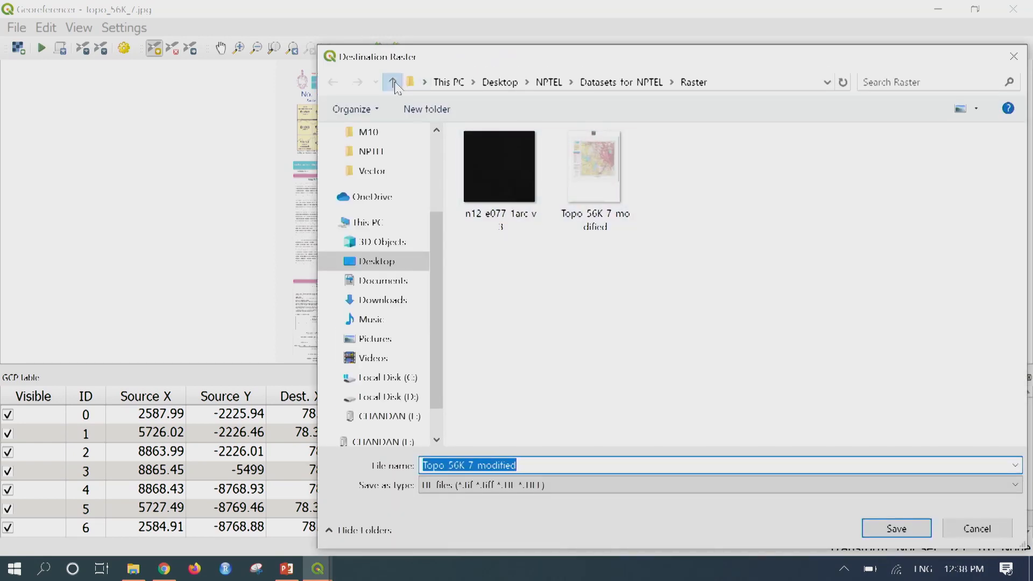
click(391, 84)
double_click(526, 164)
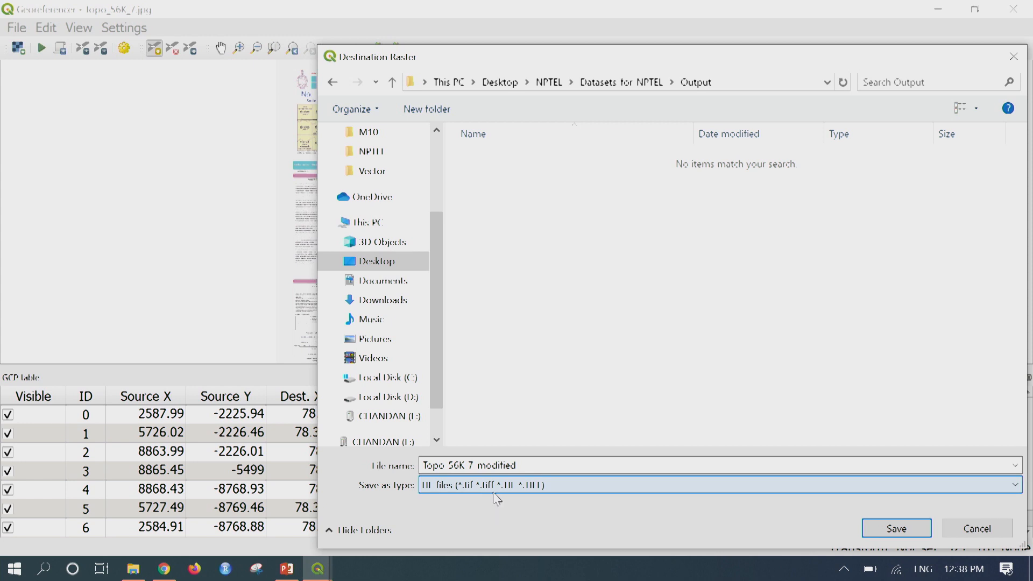
click(896, 530)
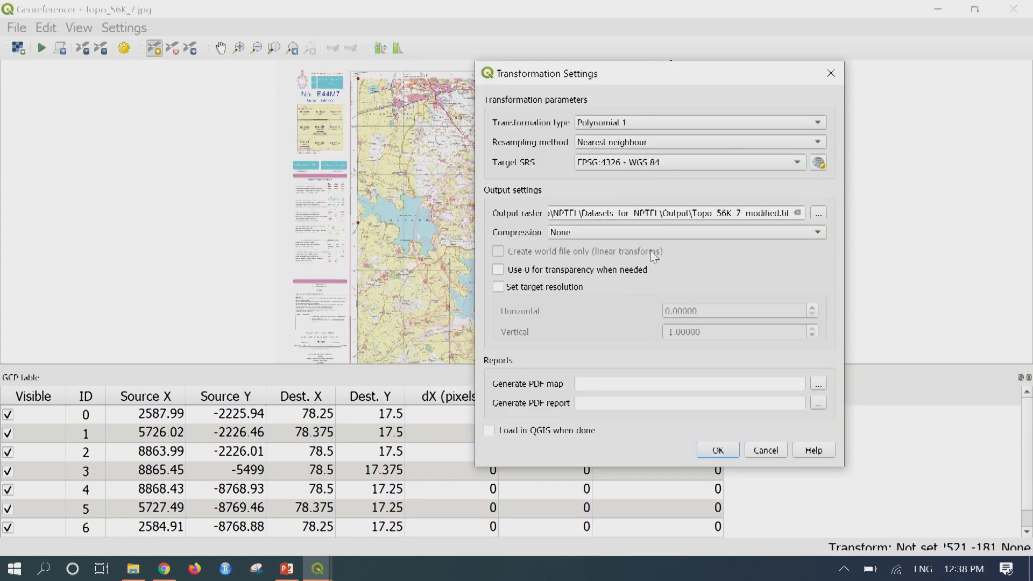
click(719, 451)
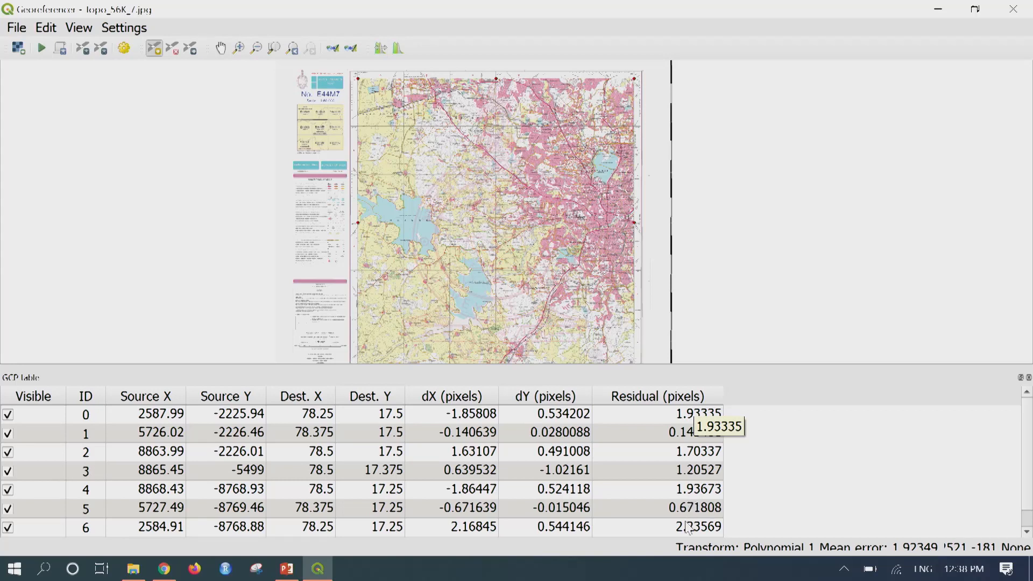
Step: Examine the residual pixel errors of all ground control points in the GCP table, ending on the residual of point 0
scroll(700, 514, down, 1)
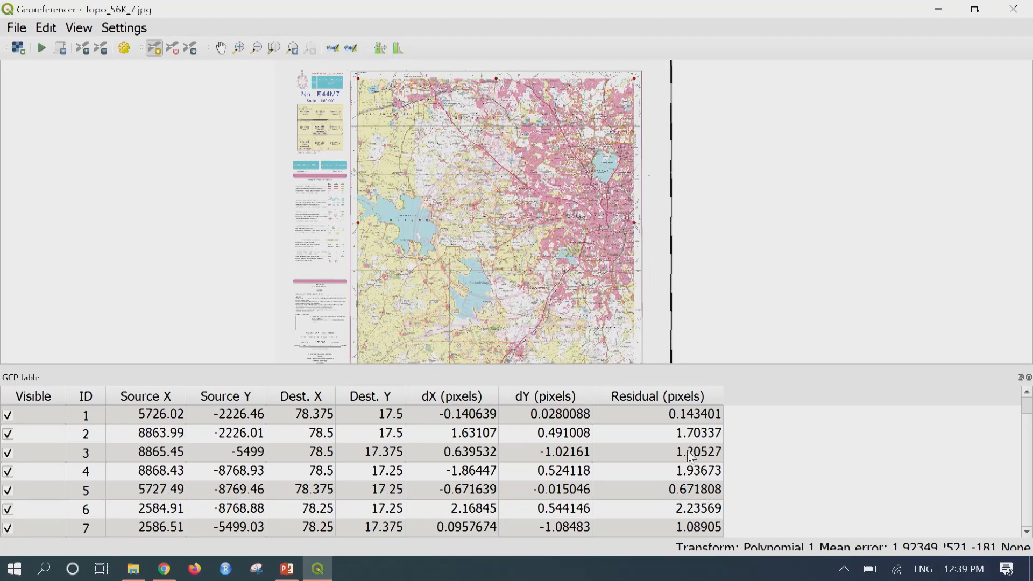
scroll(694, 446, up, 1)
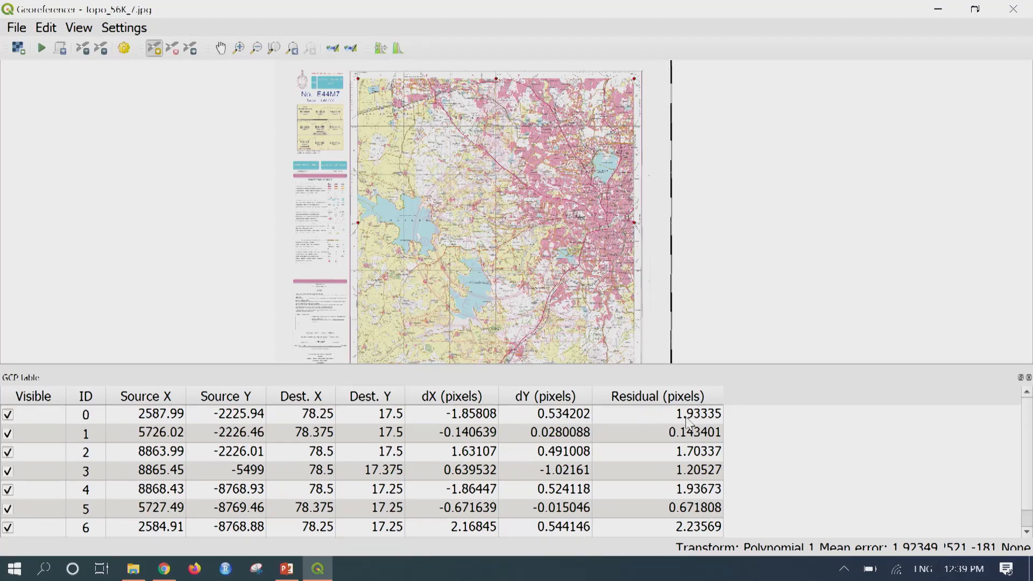
click(687, 417)
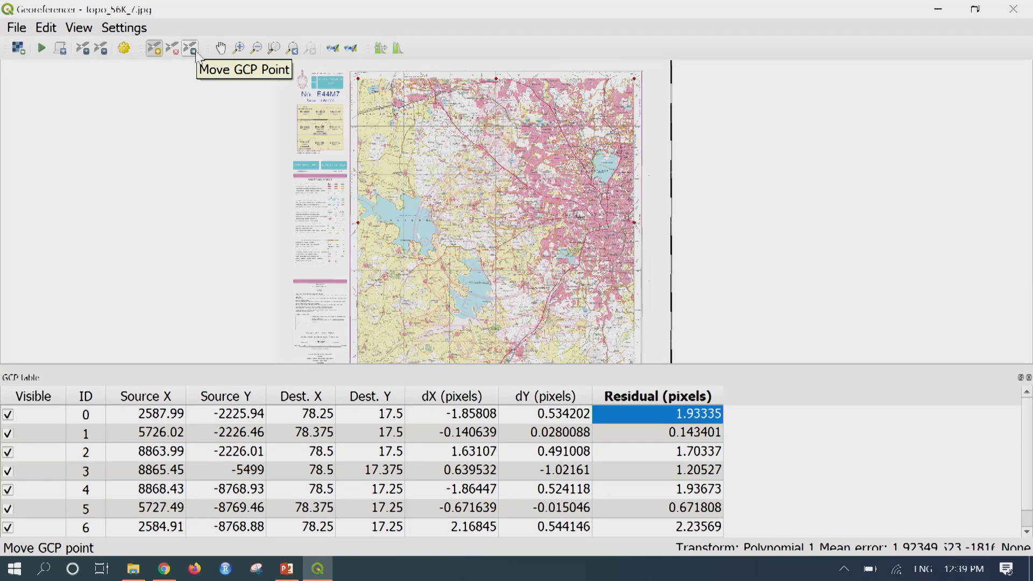
Step: Move ground control point 0 at the map's upper-left corner slightly toward its residual line, to source about 2587.08, -2226.52
click(242, 52)
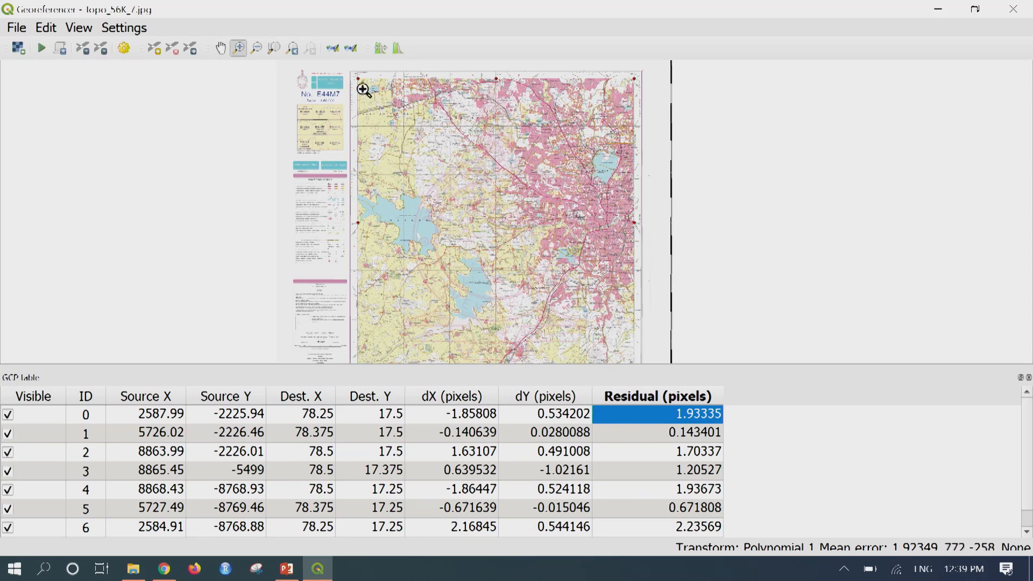
mouse_move(342, 73)
mouse_down()
mouse_move(392, 97)
mouse_move(471, 164)
mouse_move(538, 248)
mouse_up()
drag(465, 139, 550, 234)
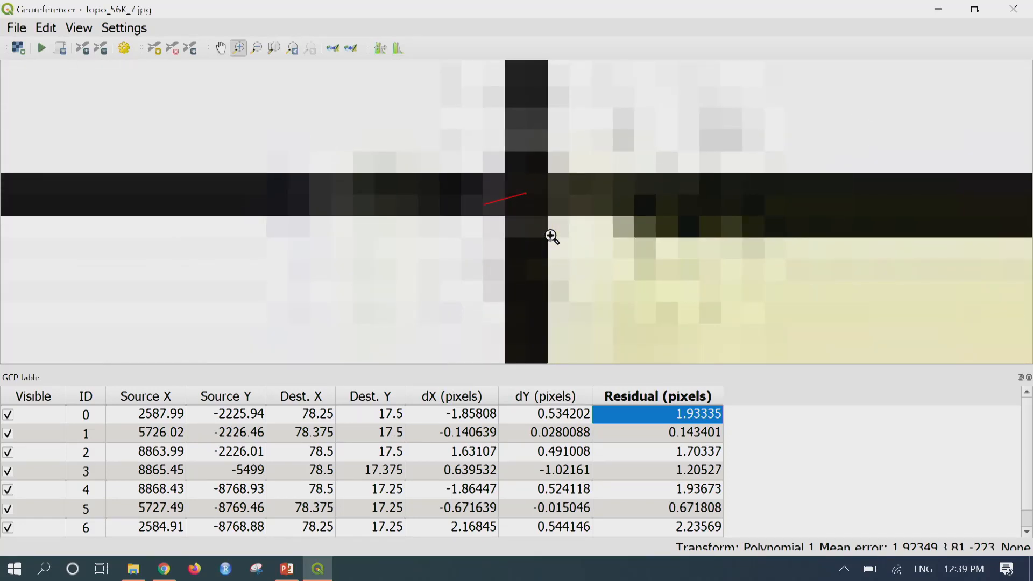
drag(430, 127, 616, 297)
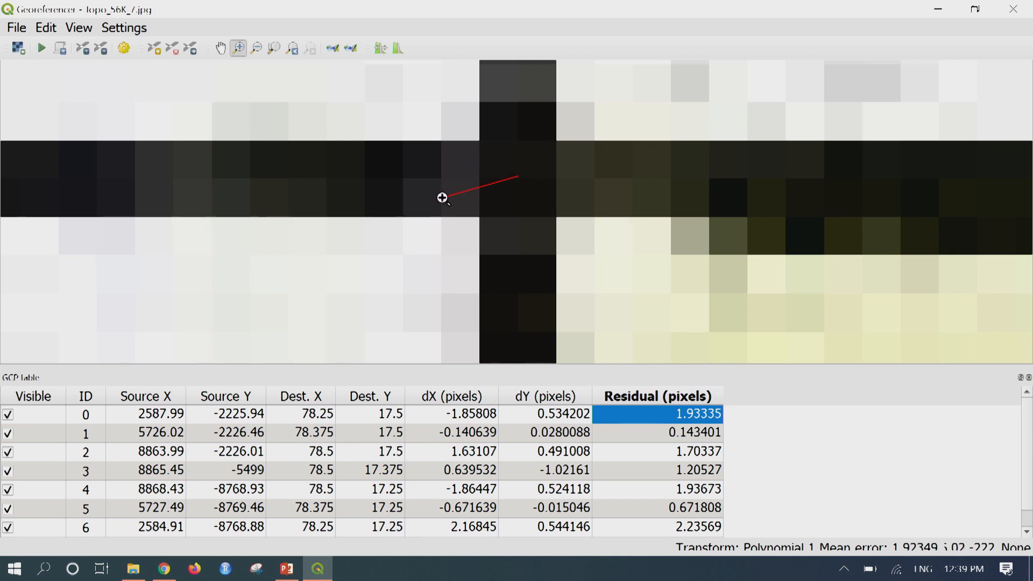
click(194, 49)
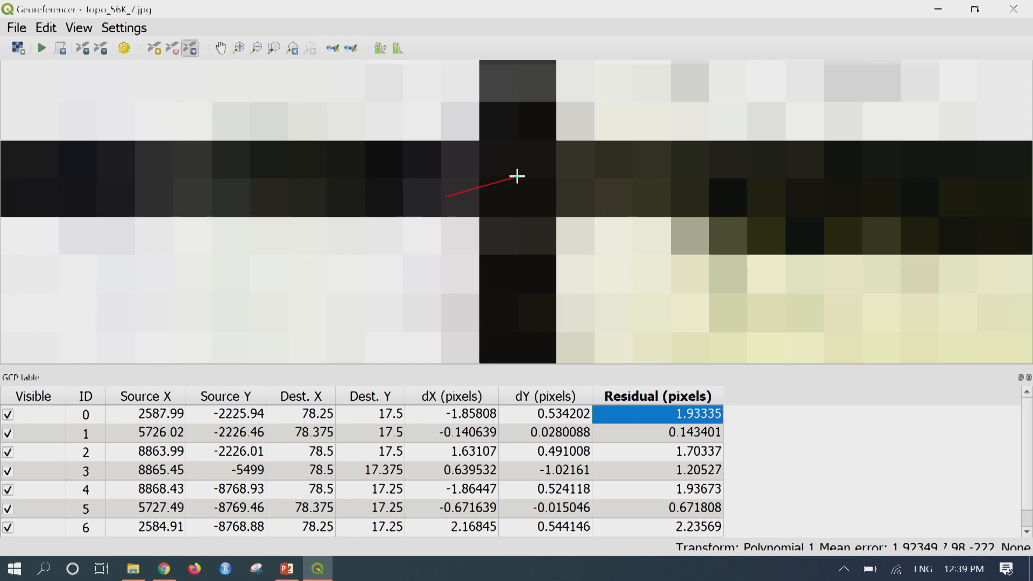
drag(518, 176, 483, 200)
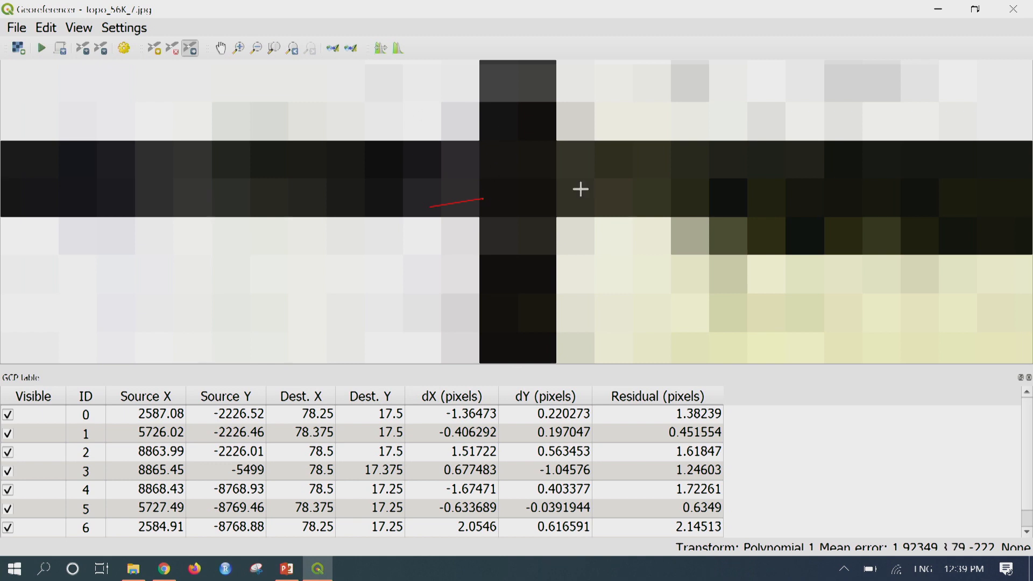
Step: Move ground control point 5 at the middle of the map's lower border along its residual line, to source about 5727, -8769.38
scroll(581, 193, down, 2)
scroll(581, 195, down, 4)
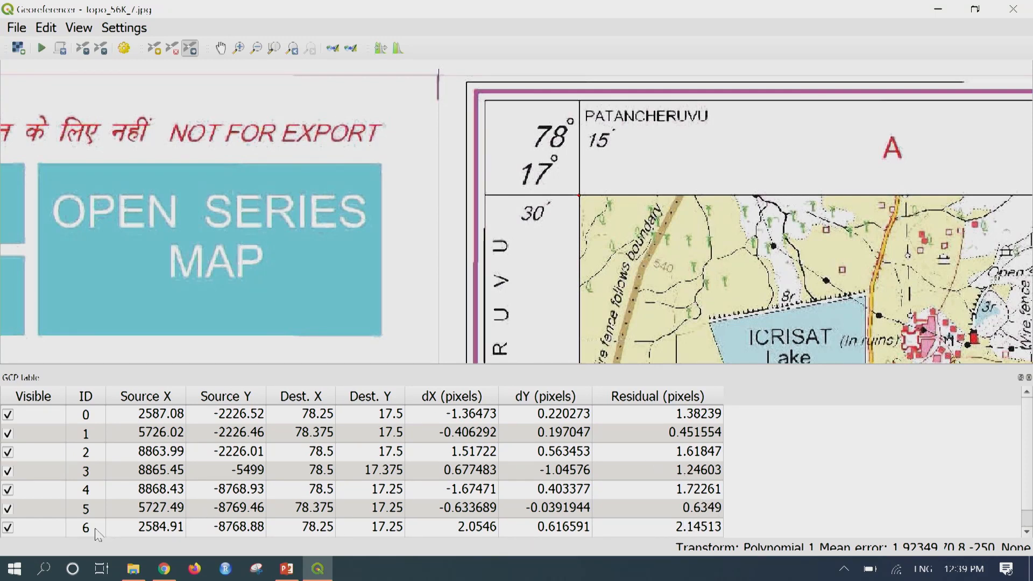
scroll(795, 187, down, 2)
scroll(642, 142, down, 4)
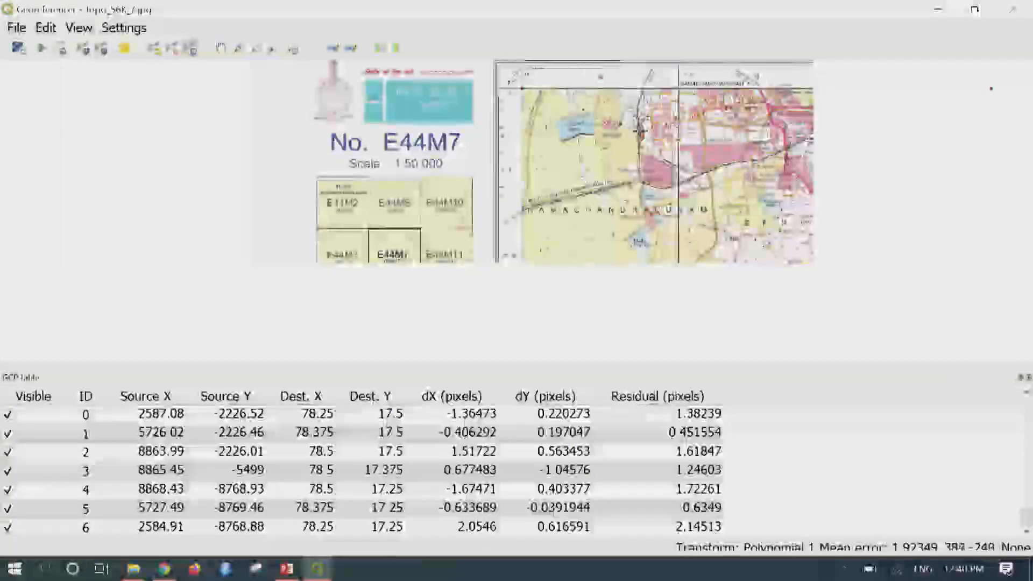
scroll(729, 194, down, 1)
drag(761, 234, 675, 177)
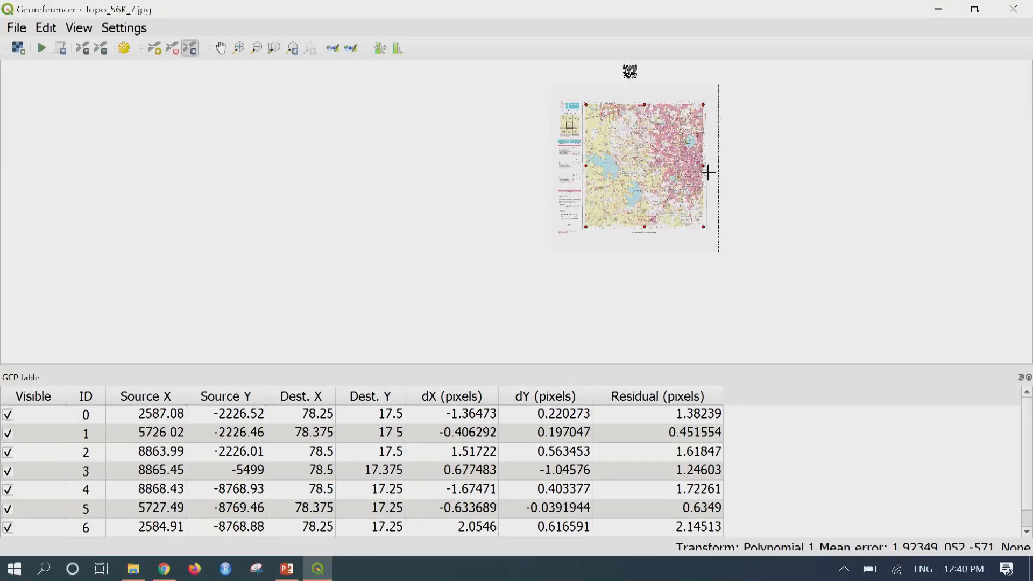
scroll(653, 233, up, 5)
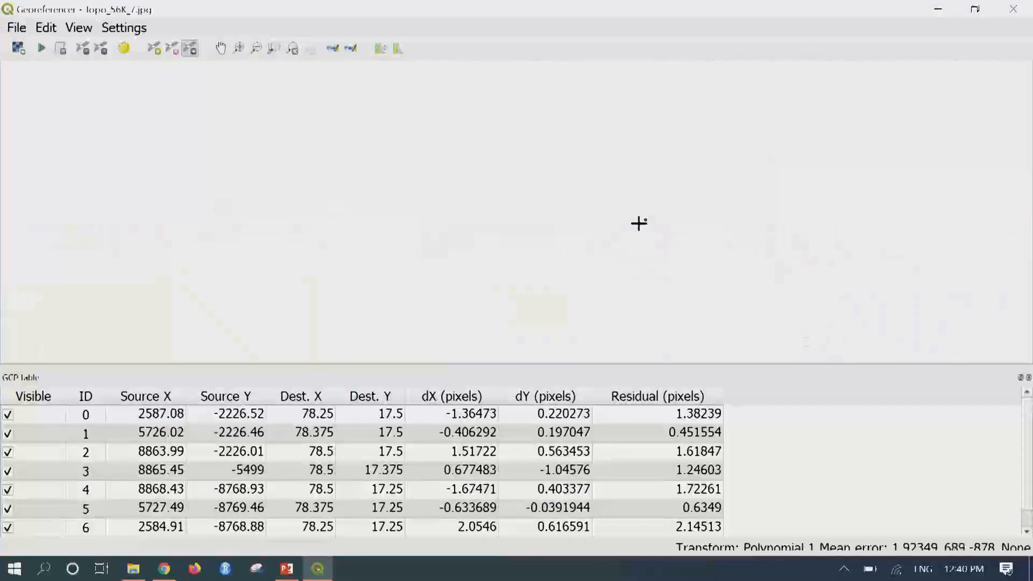
scroll(646, 232, up, 5)
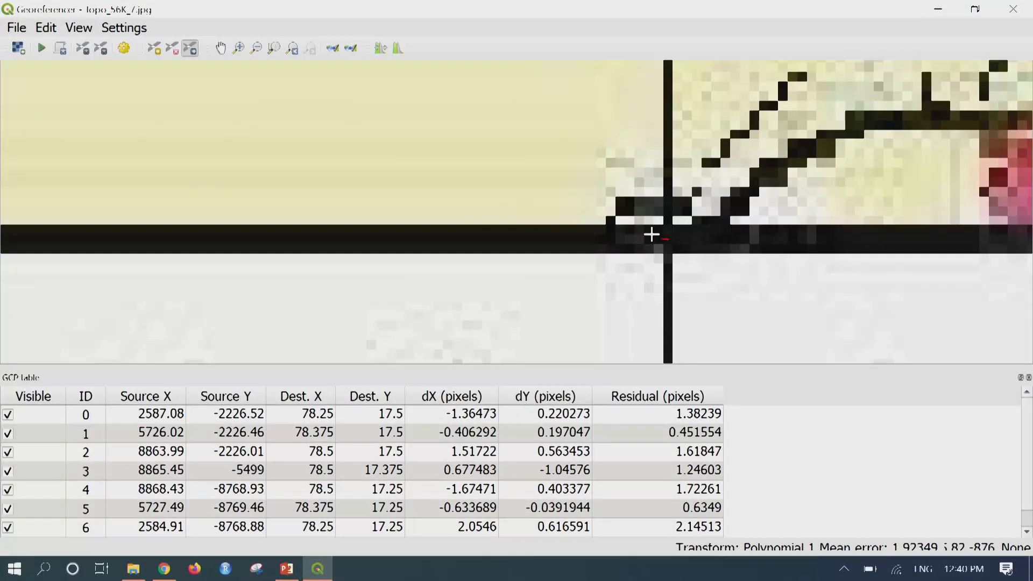
scroll(705, 223, up, 2)
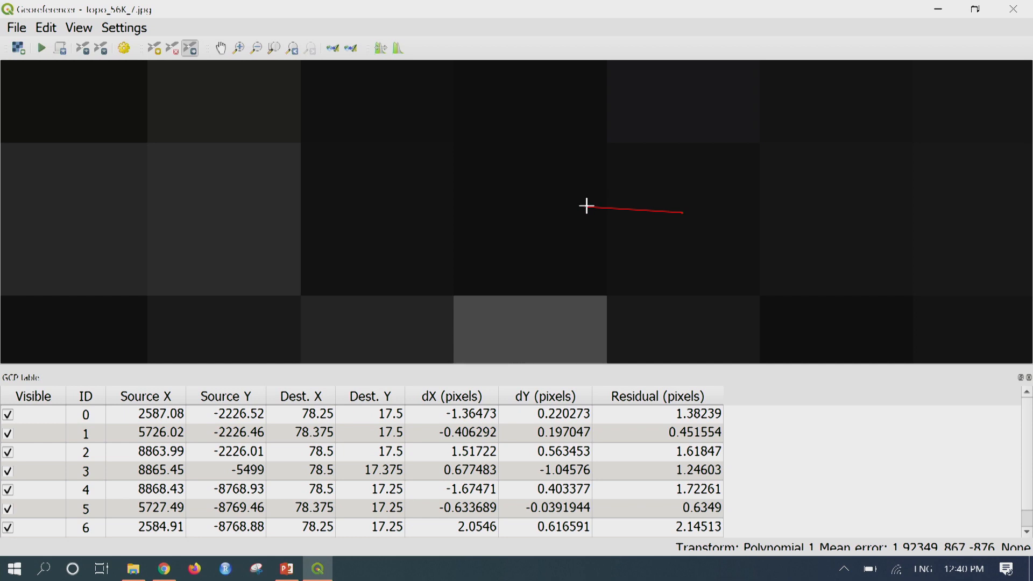
click(192, 50)
drag(684, 213, 607, 201)
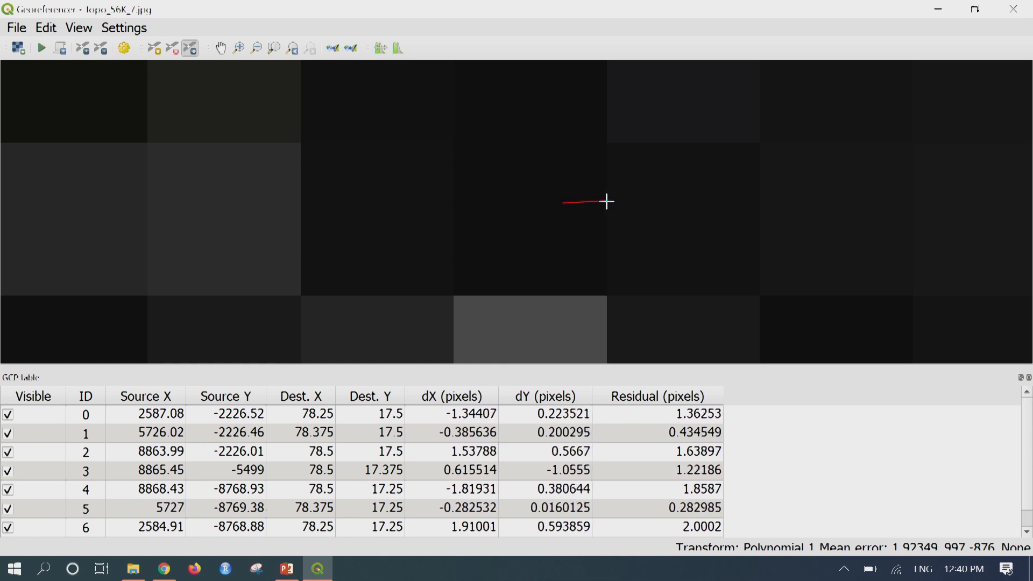
Step: Start georeferencing the topographic map with the adjusted ground control points
scroll(741, 227, down, 2)
scroll(742, 226, down, 3)
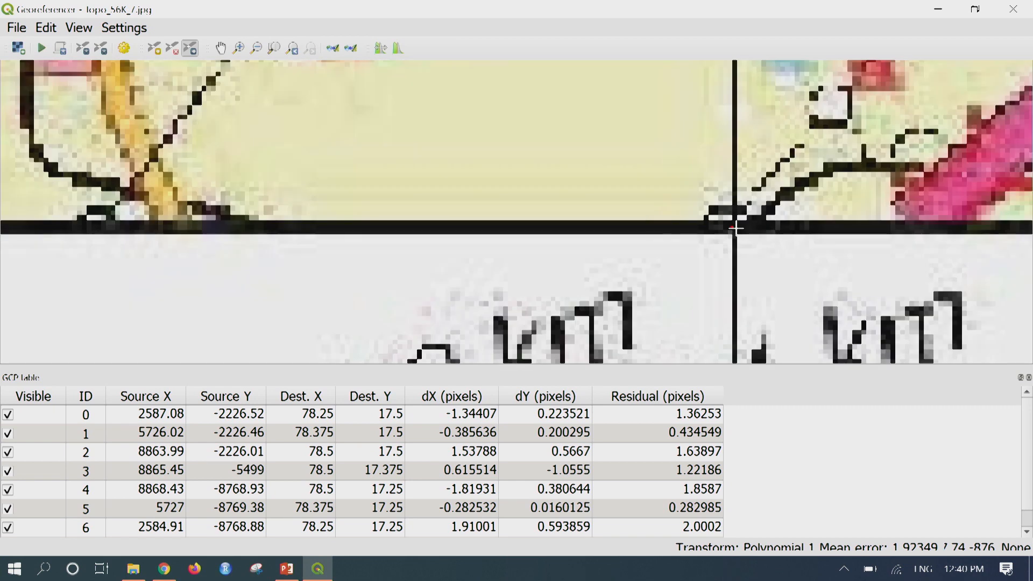
scroll(742, 221, down, 1)
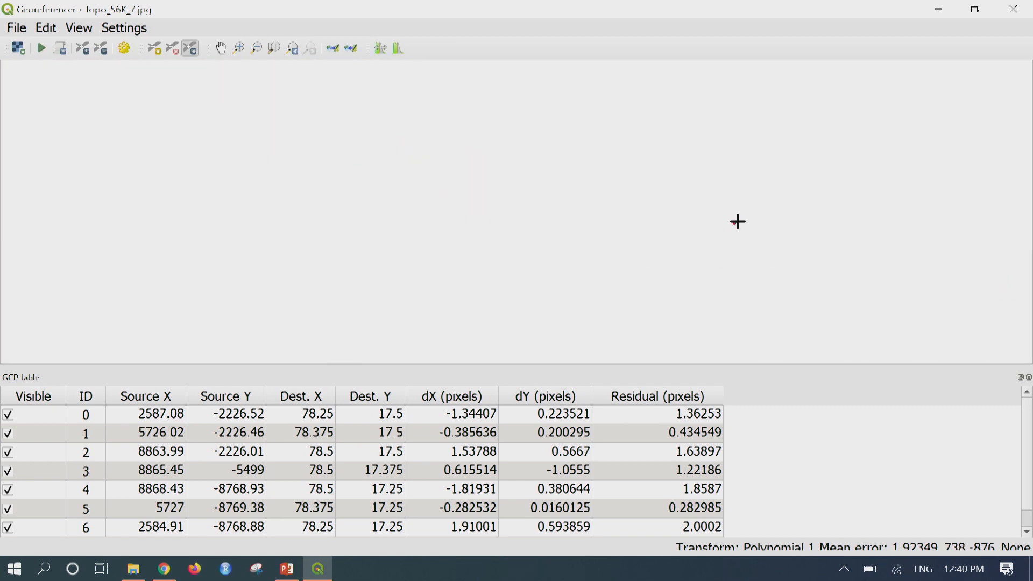
scroll(738, 221, down, 2)
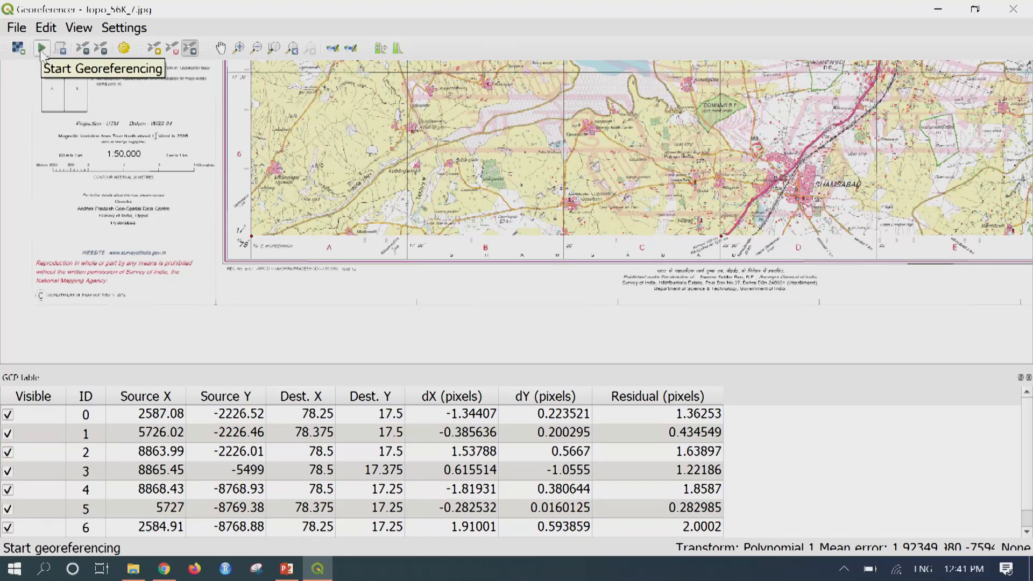
click(16, 28)
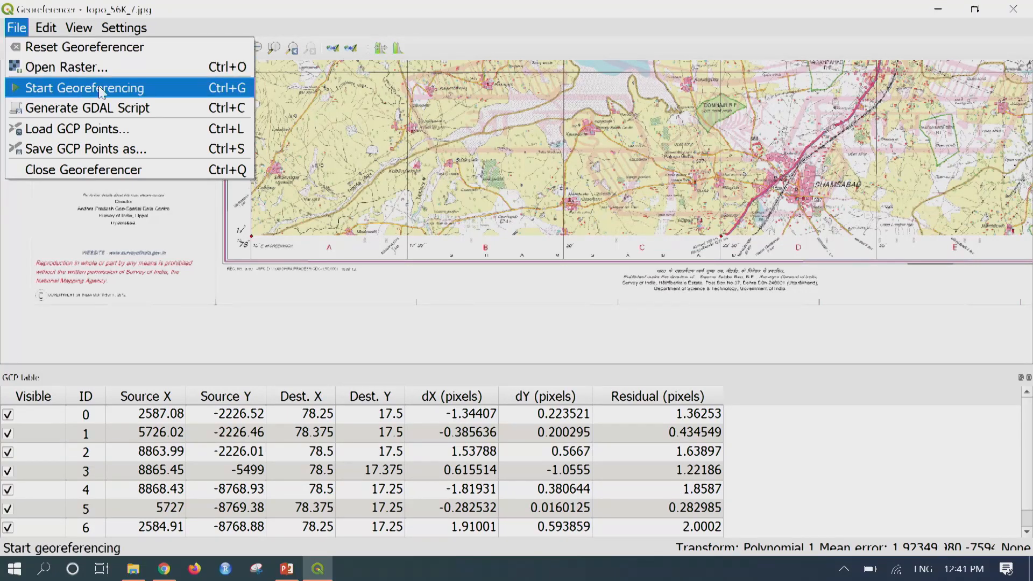
click(165, 96)
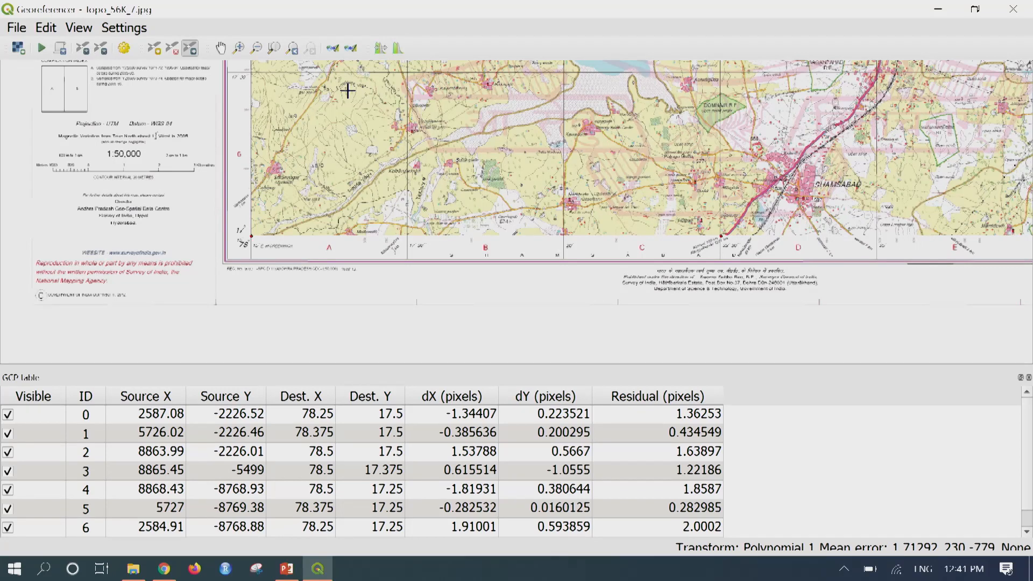
Step: Minimize the Georeferencer and create a new QGIS project, discarding the current one
click(939, 12)
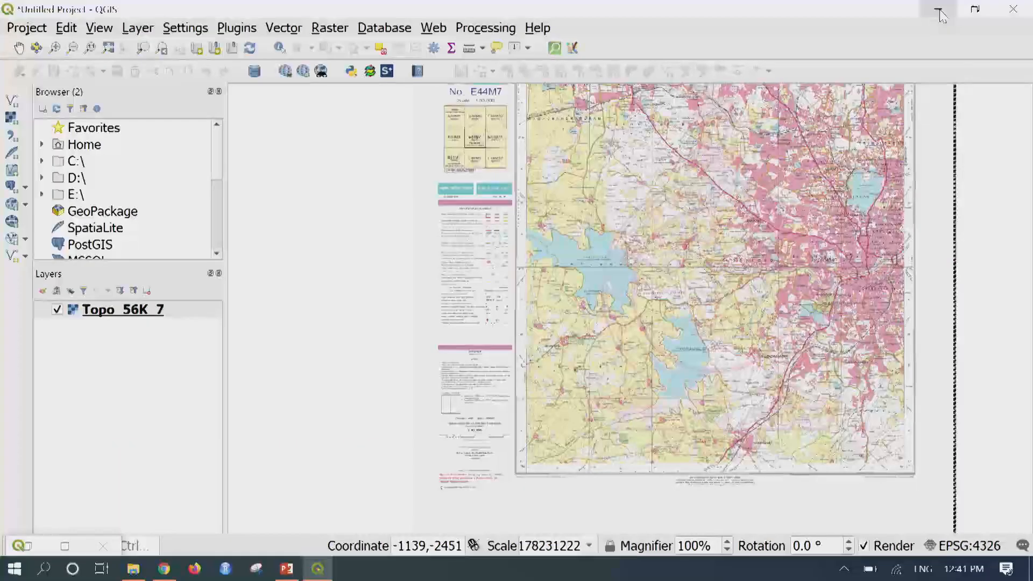
click(28, 28)
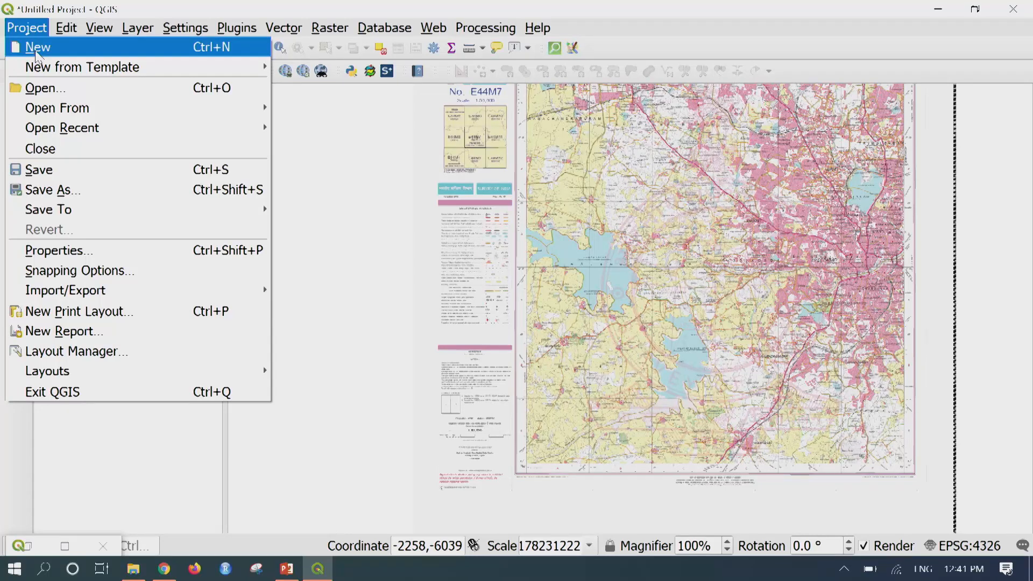
click(37, 49)
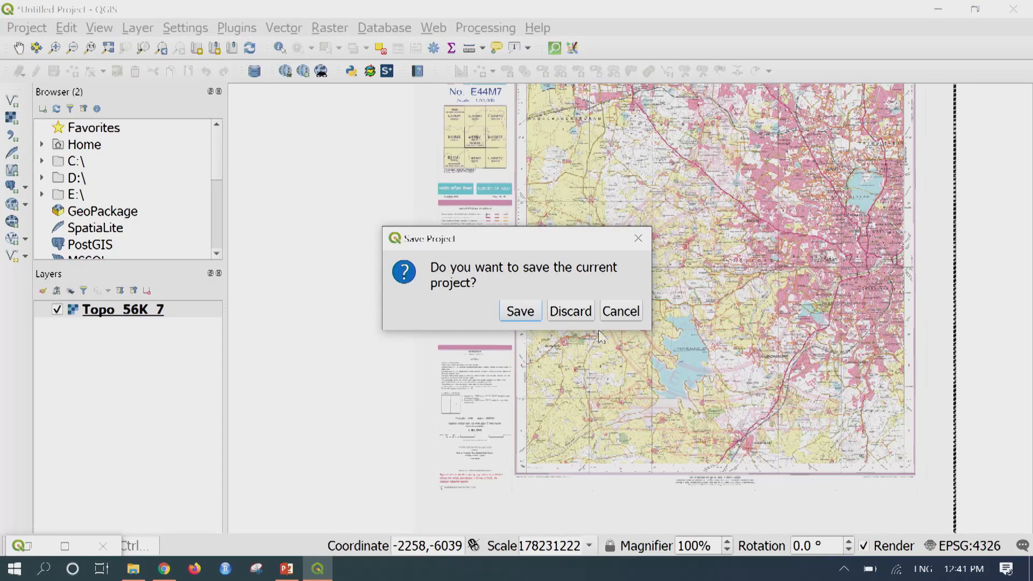
click(581, 316)
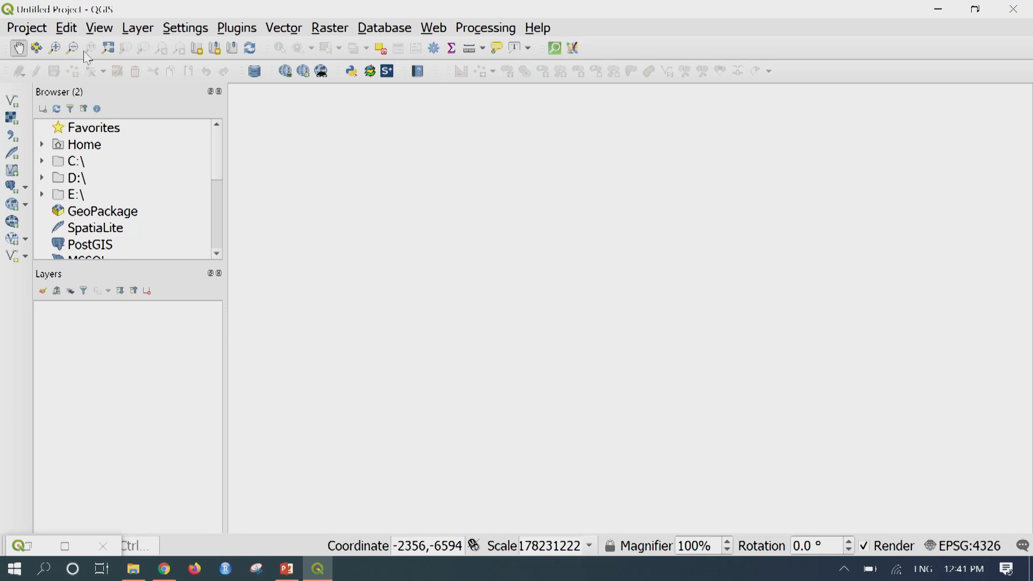
Step: Add the georeferenced raster Topo_56K_7_modified.tif from the Output folder of Datasets_for_NPTEL as a raster layer
click(151, 32)
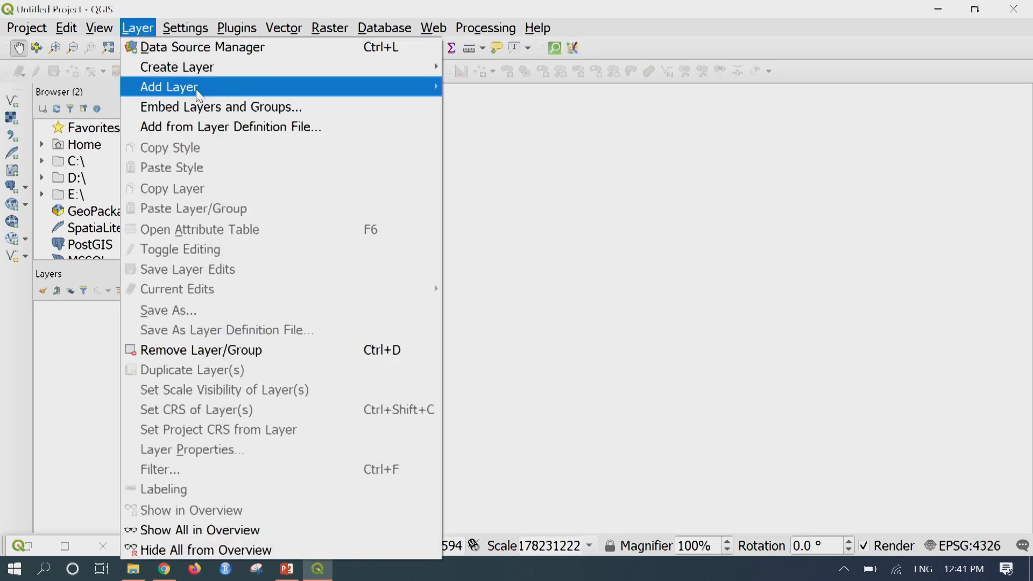
mouse_move(197, 88)
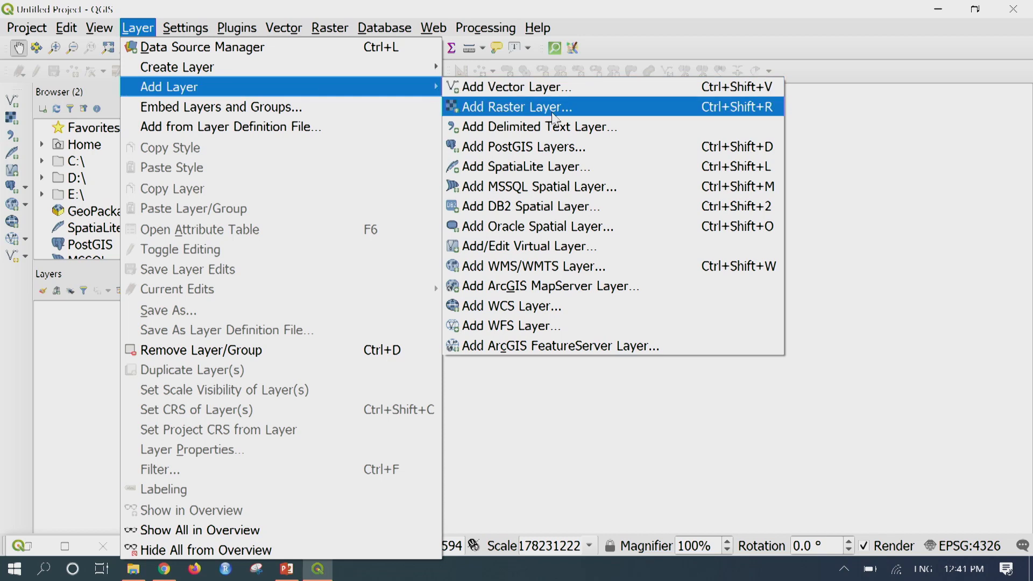
click(581, 110)
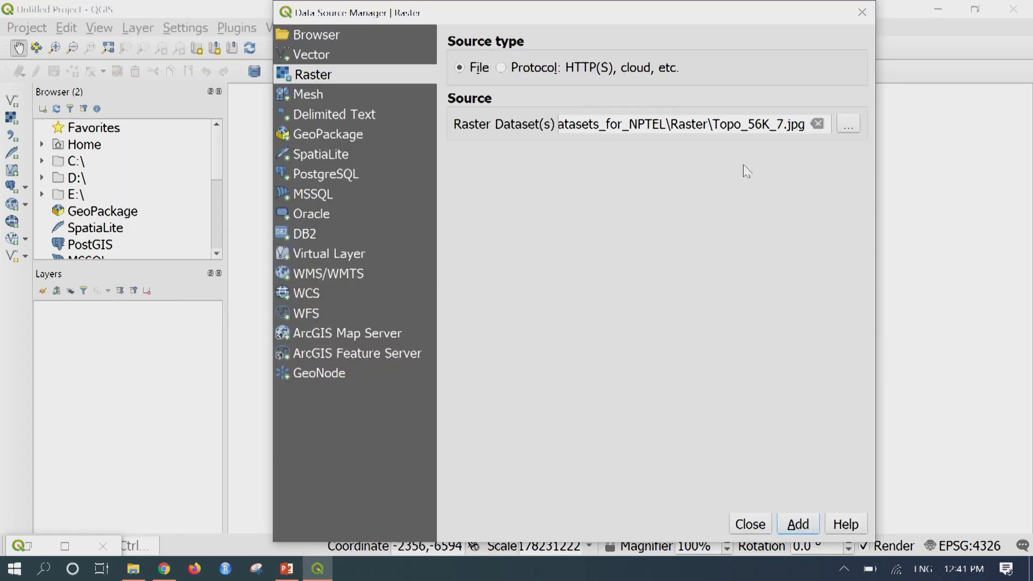
click(848, 125)
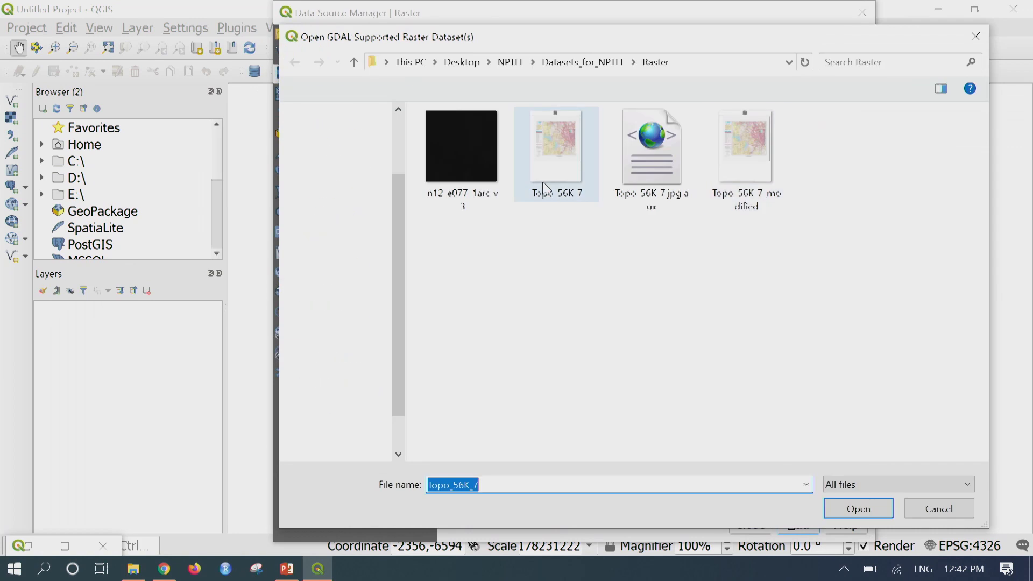
click(354, 62)
double_click(479, 139)
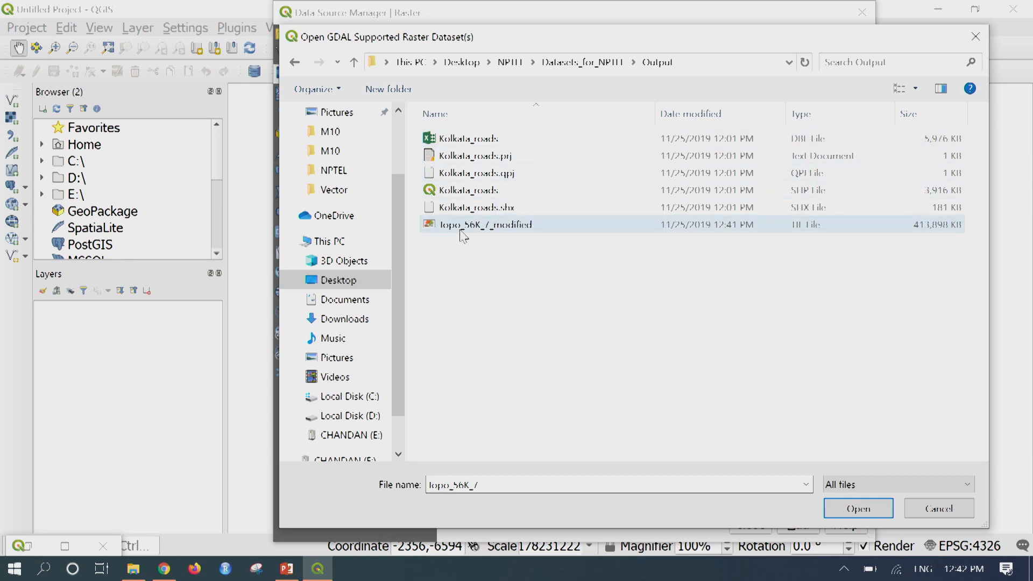
click(501, 230)
click(851, 508)
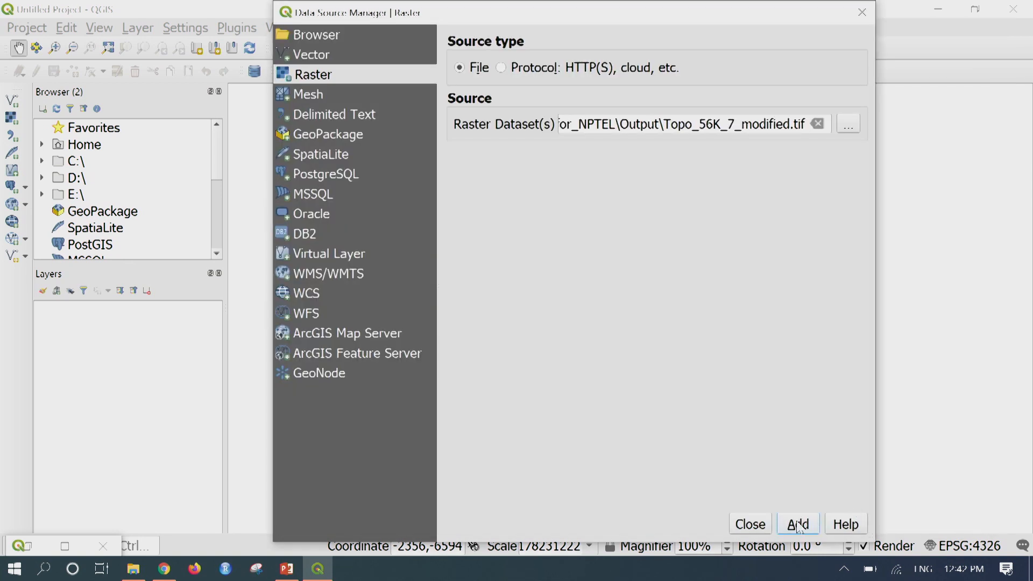
click(799, 525)
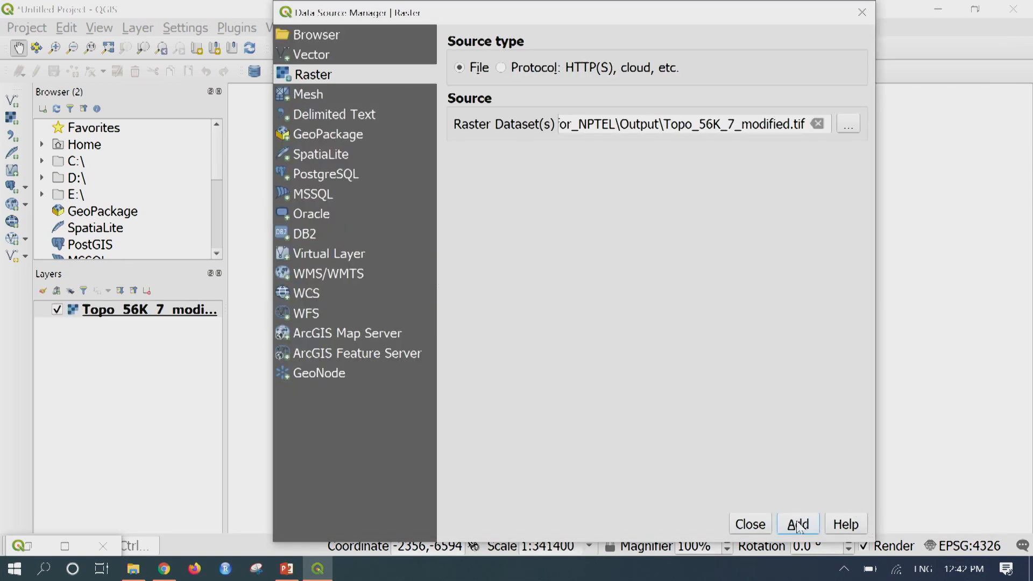
click(864, 12)
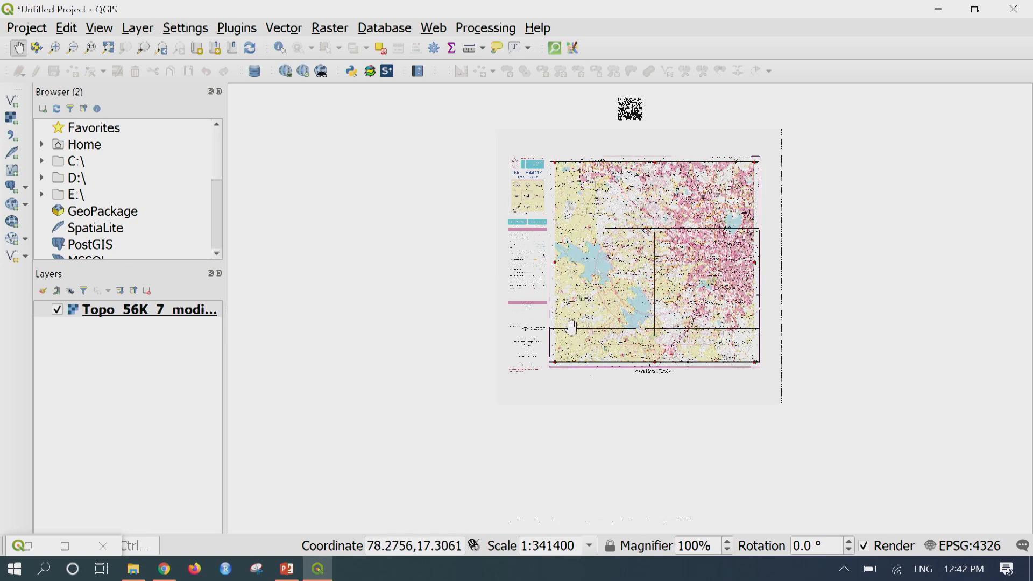
Step: Return to the Georeferencer and close it, saving the GCP points
click(317, 576)
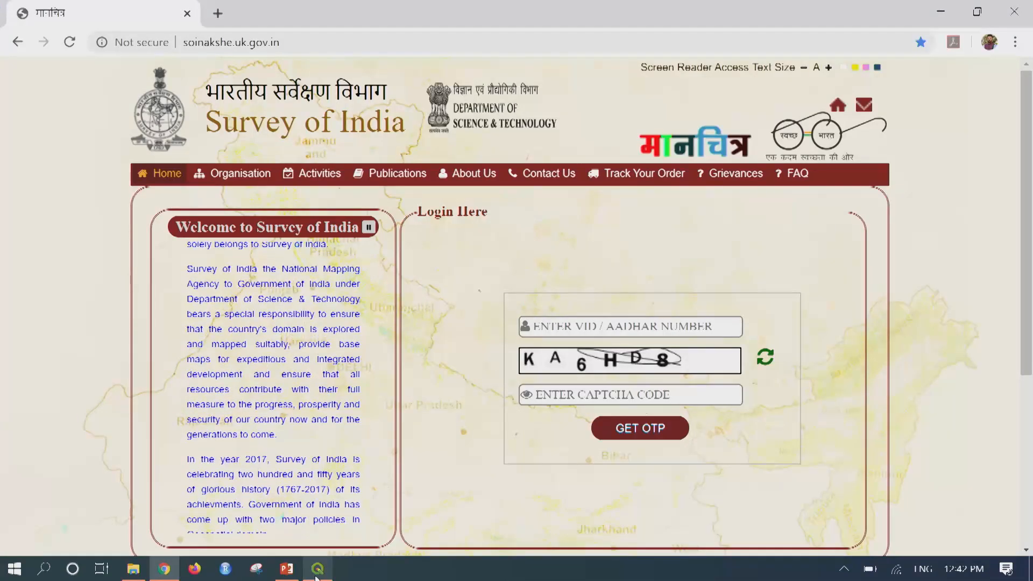
click(316, 577)
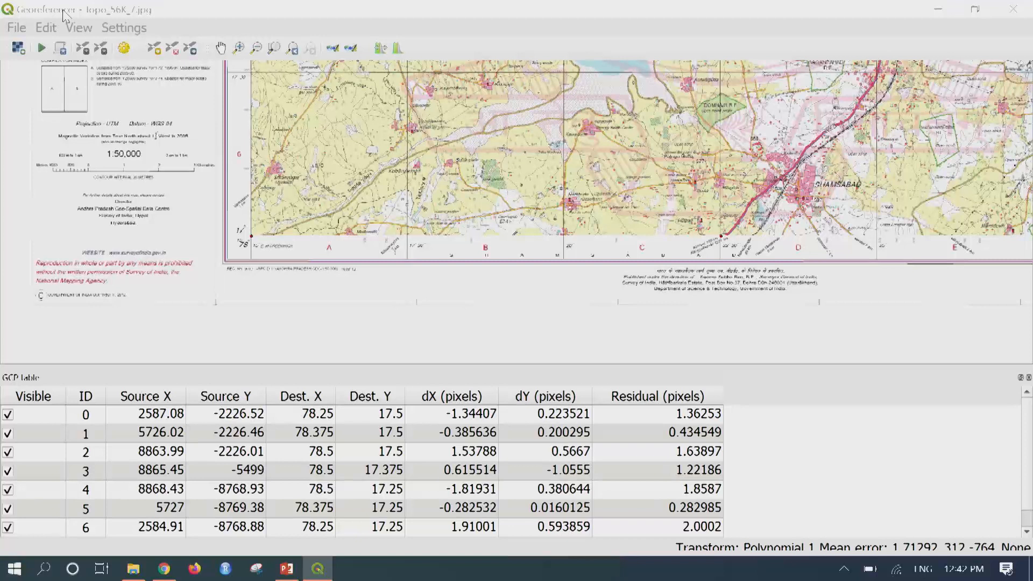
click(1018, 9)
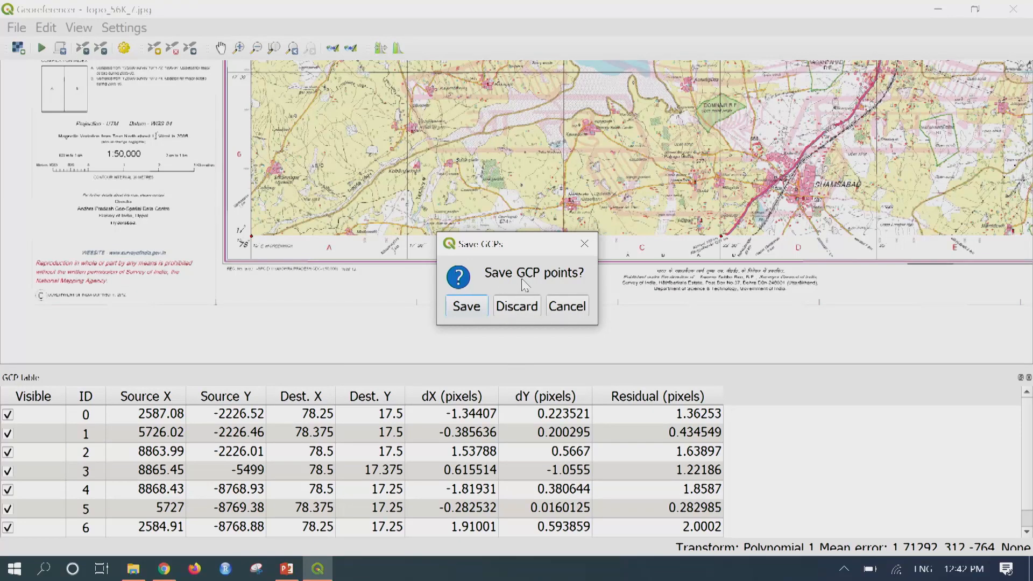
click(477, 309)
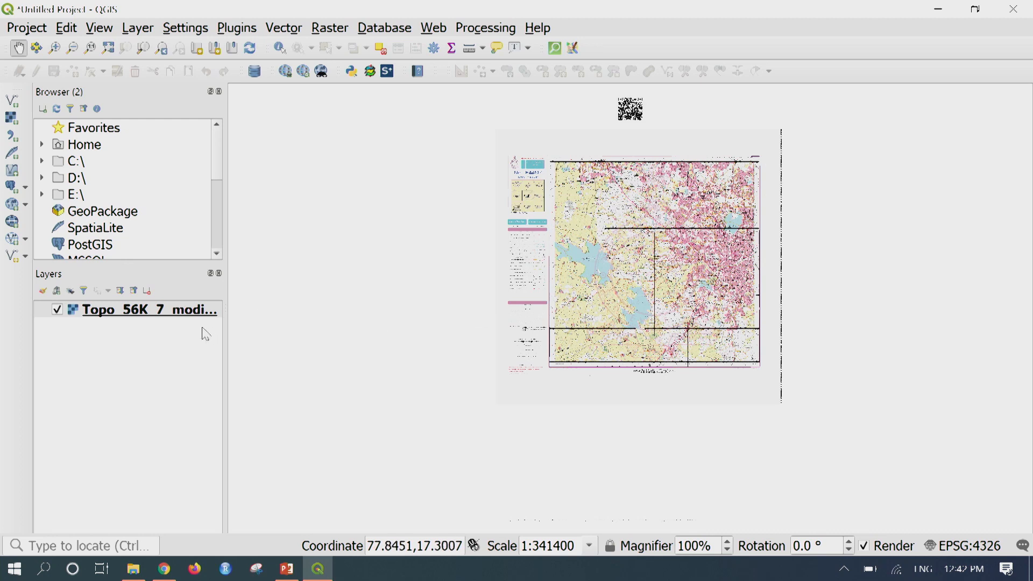
Step: Widen the layer list to fit the full layer name and select the Topo_56K_7_modified layer
drag(228, 302, 293, 301)
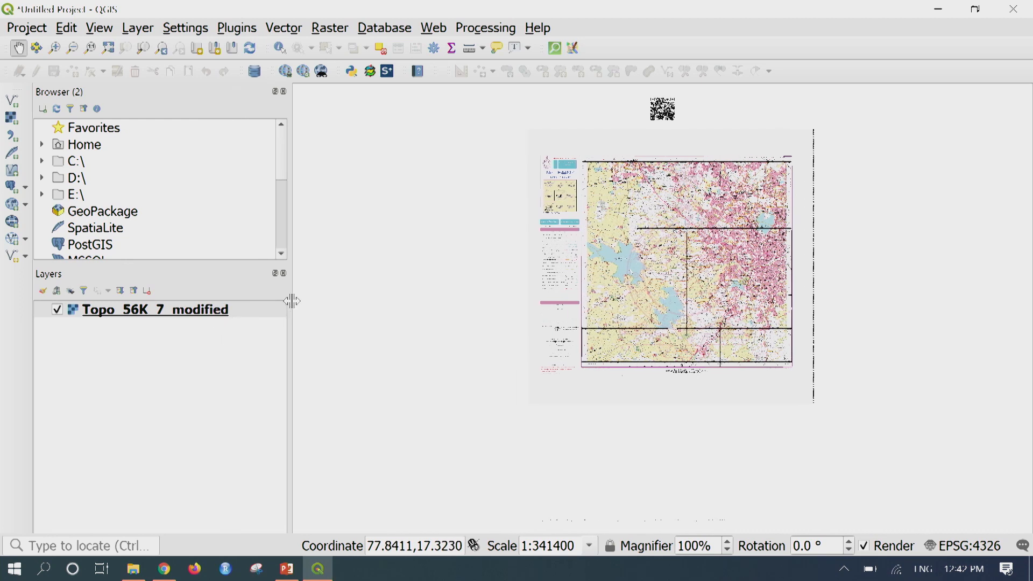
click(259, 312)
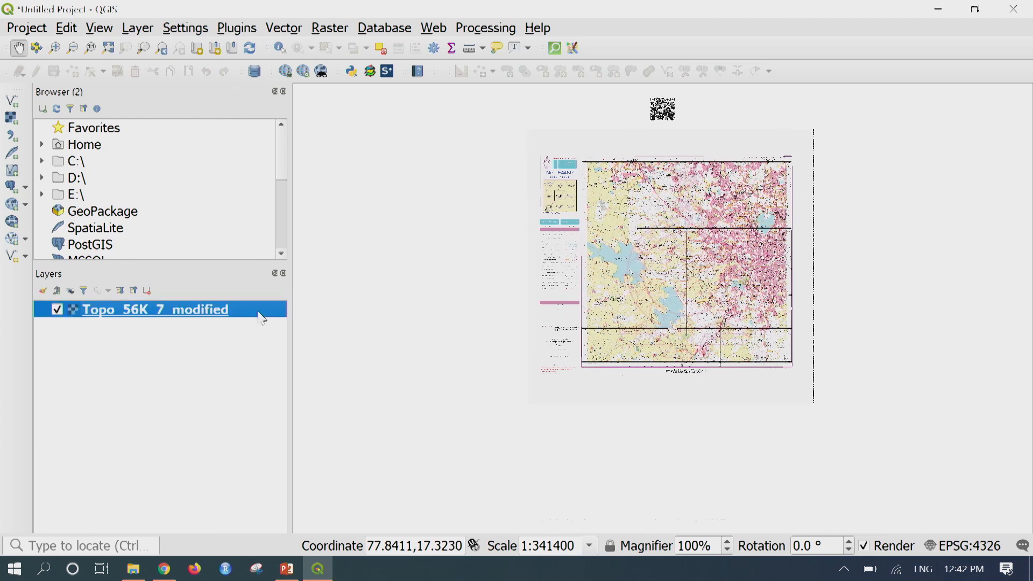
Step: Review the CRS, extent and other provider information in the Topo_56K_7_modified layer's properties
right_click(257, 312)
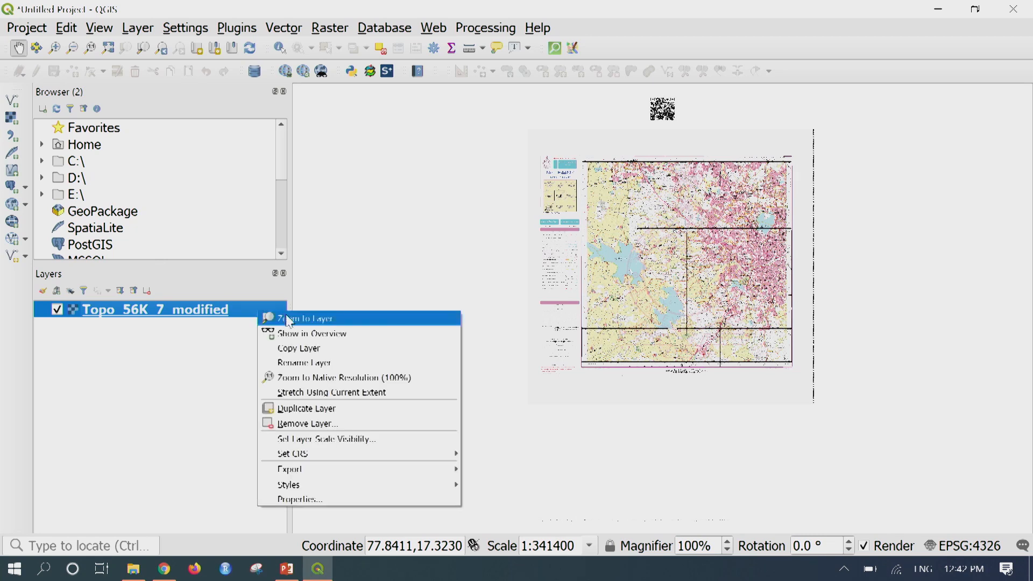
click(311, 499)
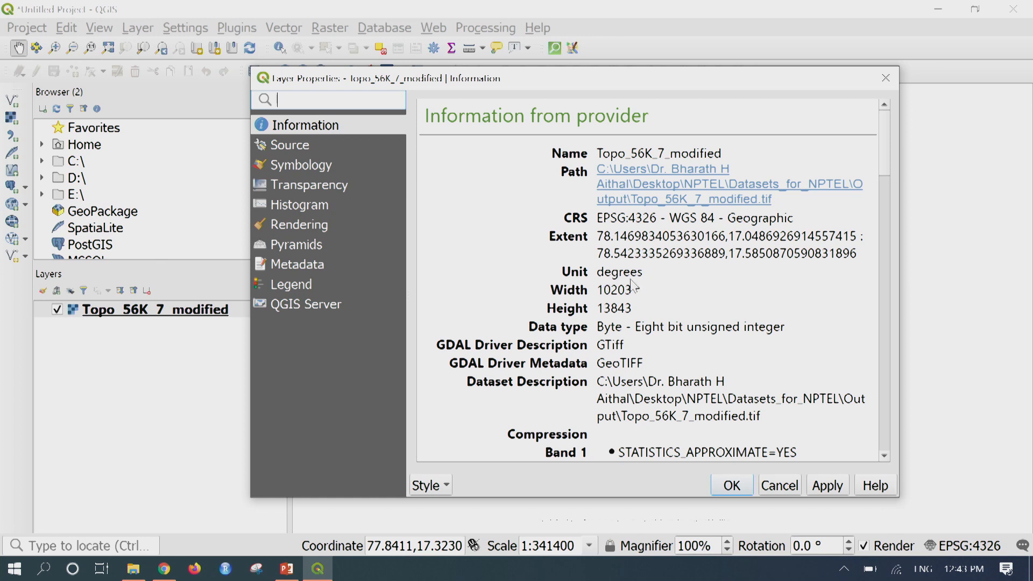
click(732, 486)
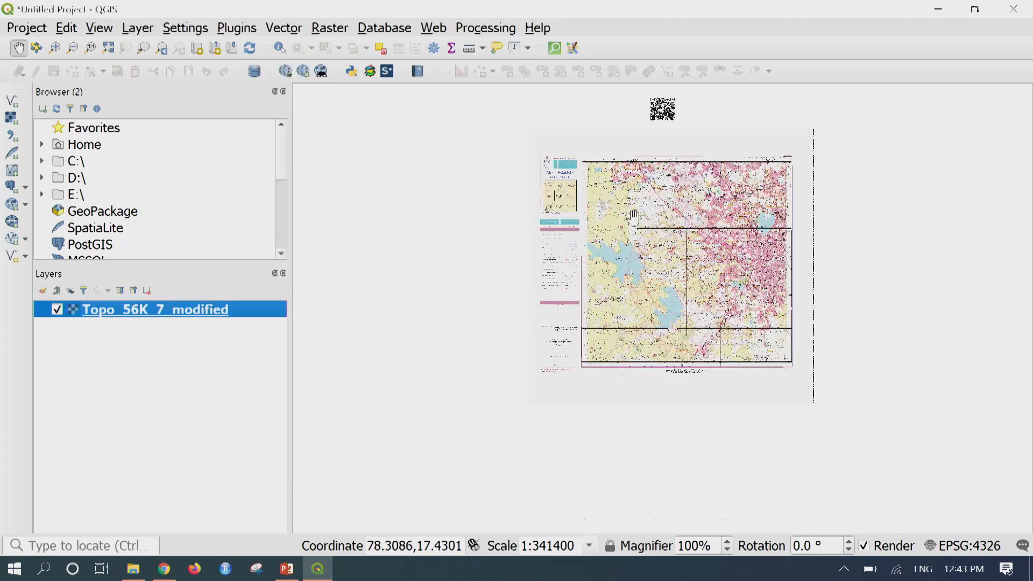
Step: Add the Google.cn Satellites basemap through the QuickMapServices QMS search, and close the search panel
scroll(680, 251, up, 1)
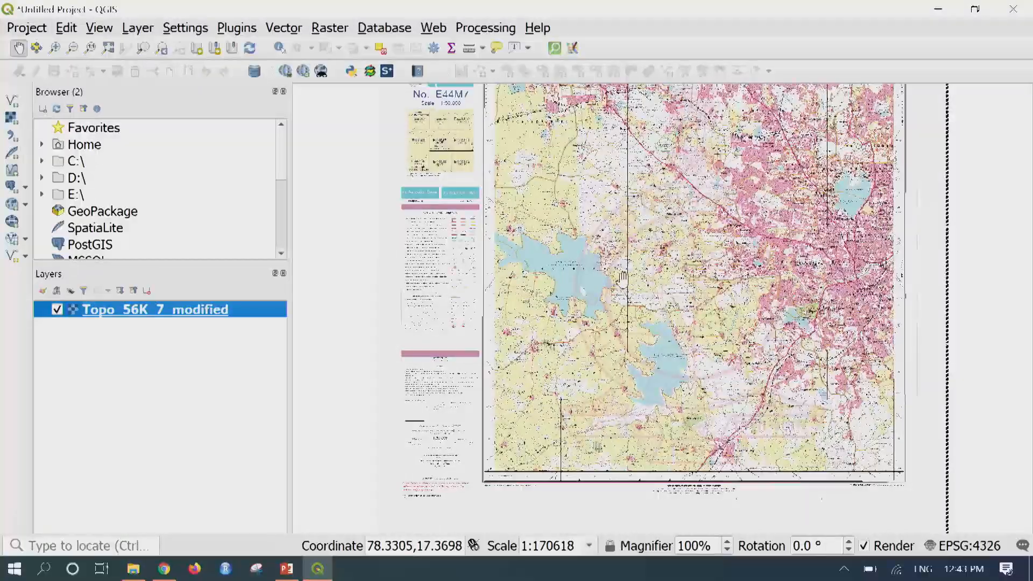
scroll(621, 279, up, 1)
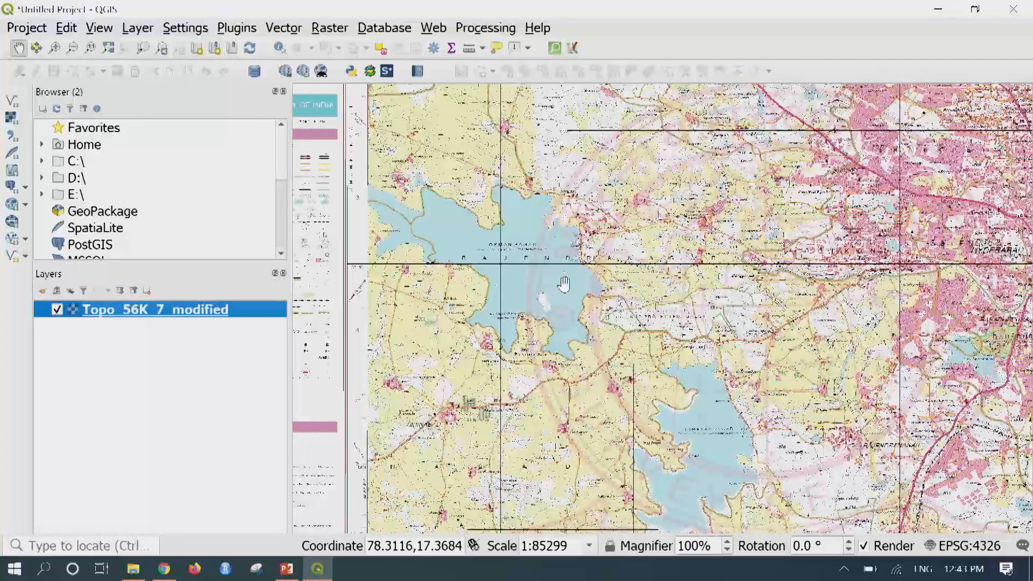
scroll(565, 291, down, 1)
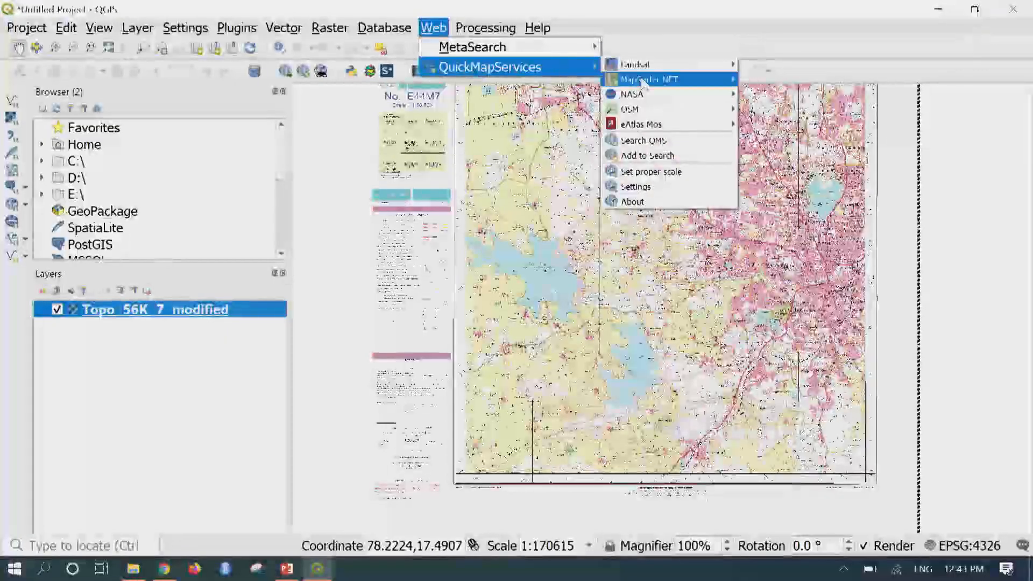
click(660, 144)
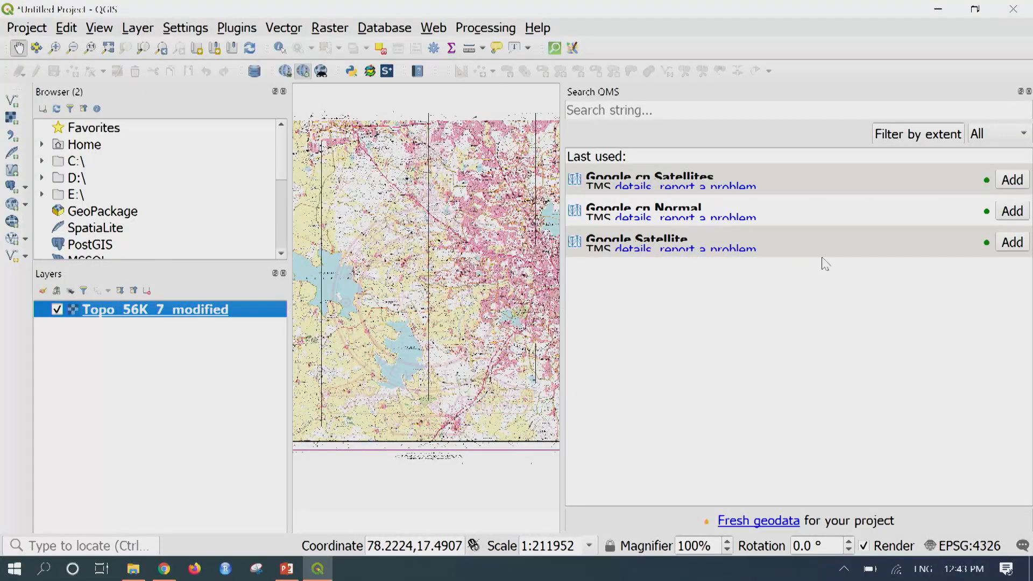
click(1012, 181)
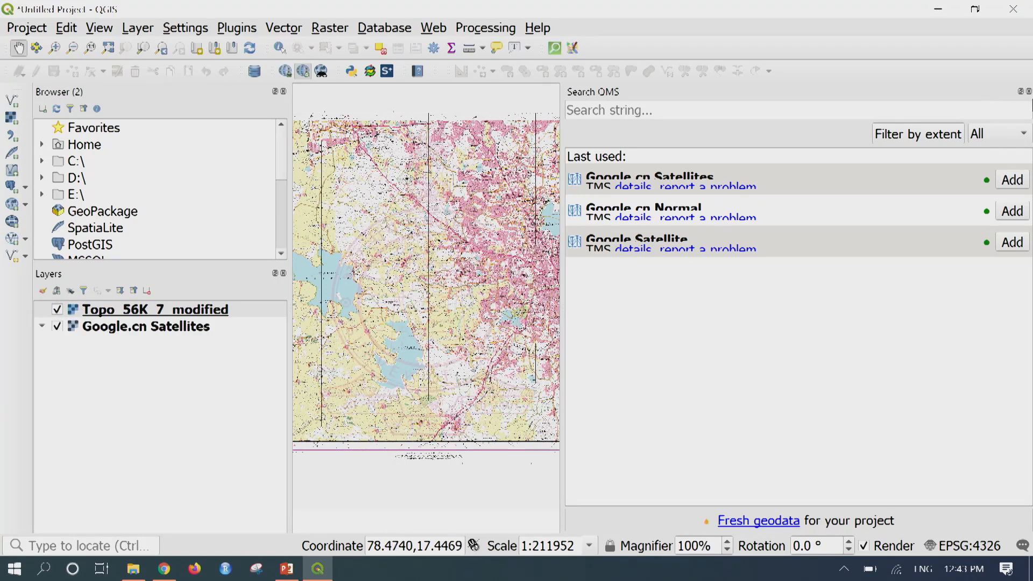
click(1028, 92)
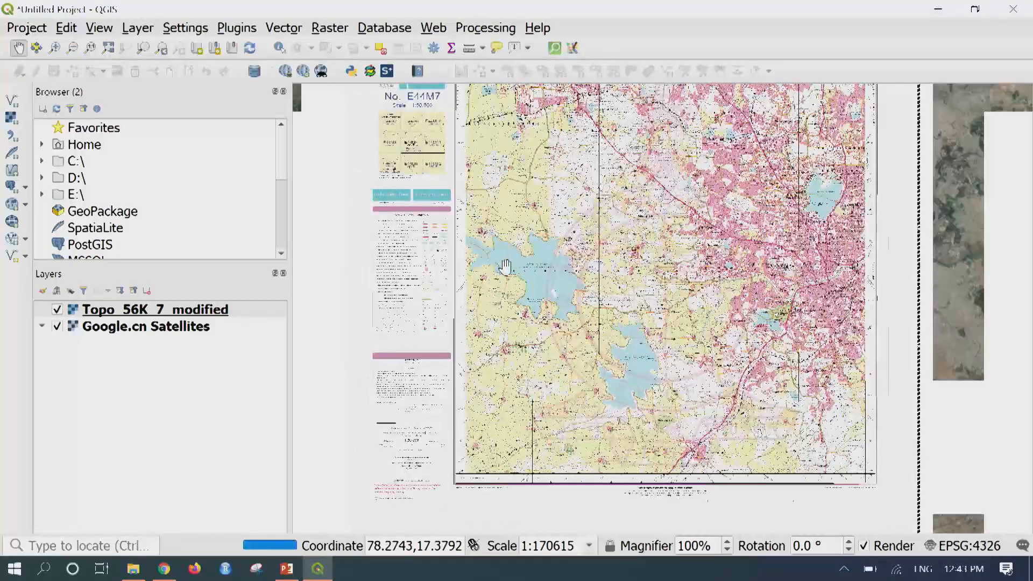
Step: Compare the Hussain Sagar lake outline on the topographic map with the satellite imagery by toggling the Topo_56K_7_modified layer's visibility
scroll(639, 316, down, 1)
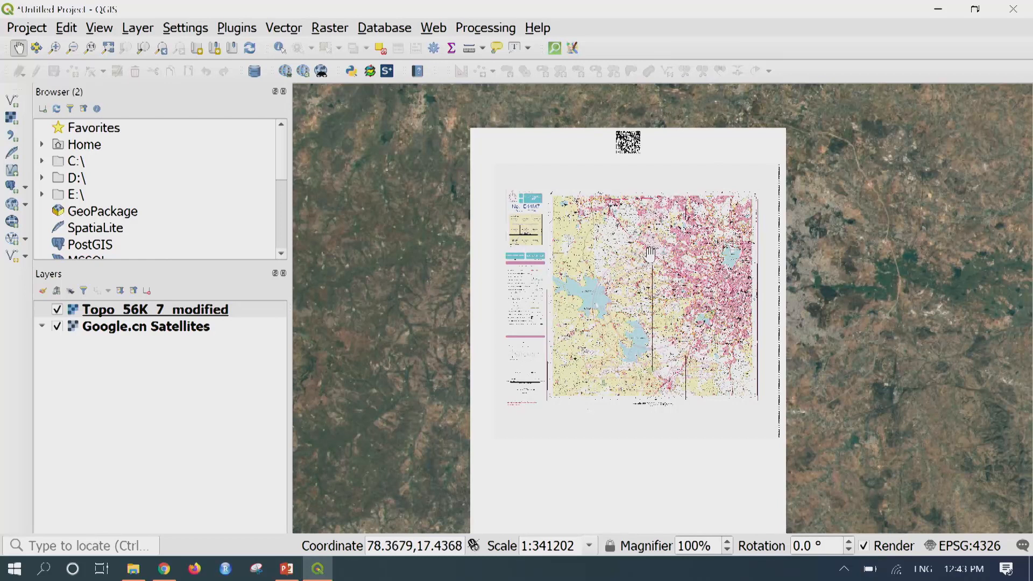
click(54, 48)
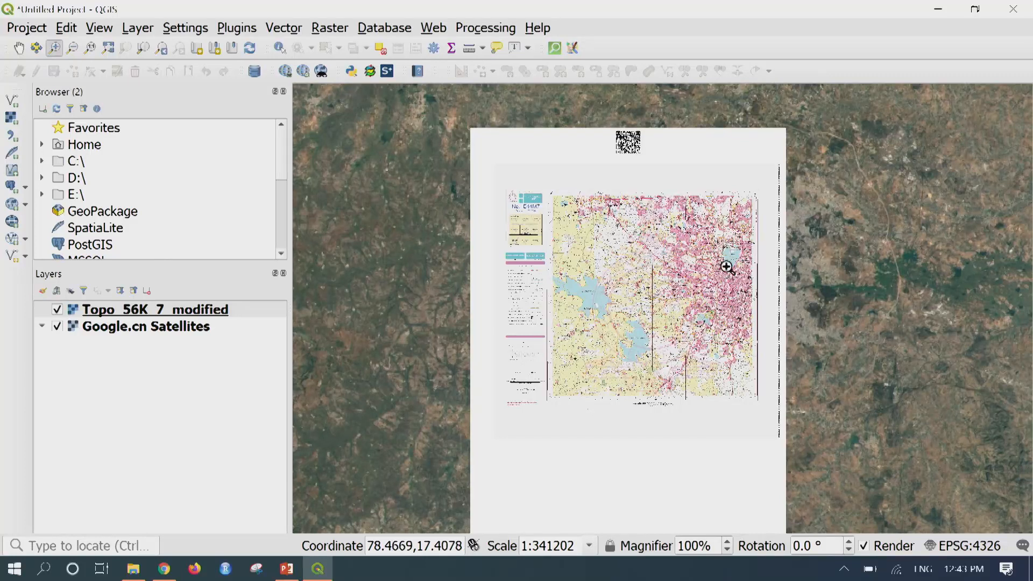
drag(700, 221, 756, 295)
drag(592, 195, 773, 401)
drag(491, 131, 840, 485)
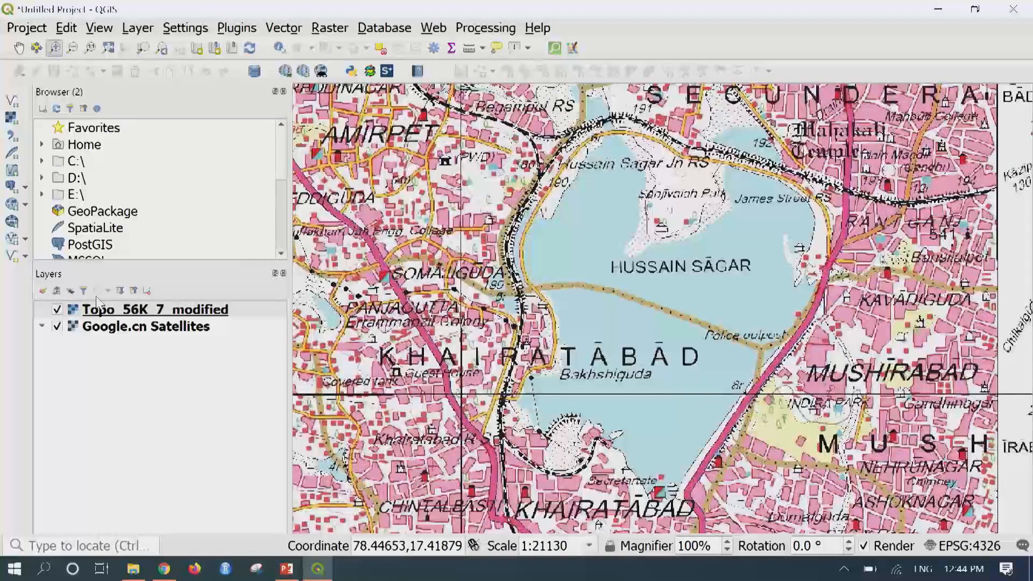
click(57, 310)
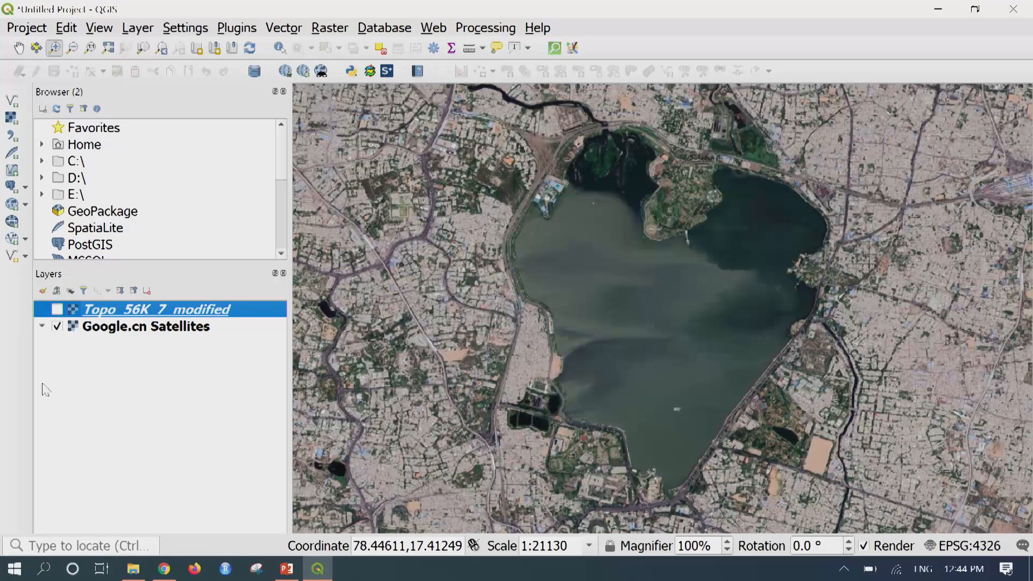
click(57, 311)
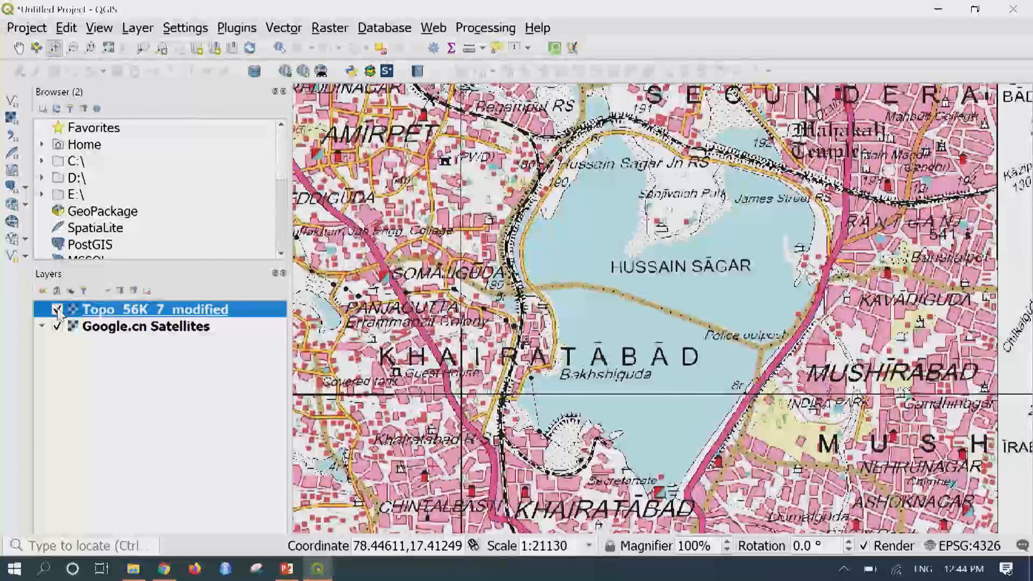
click(57, 310)
click(58, 311)
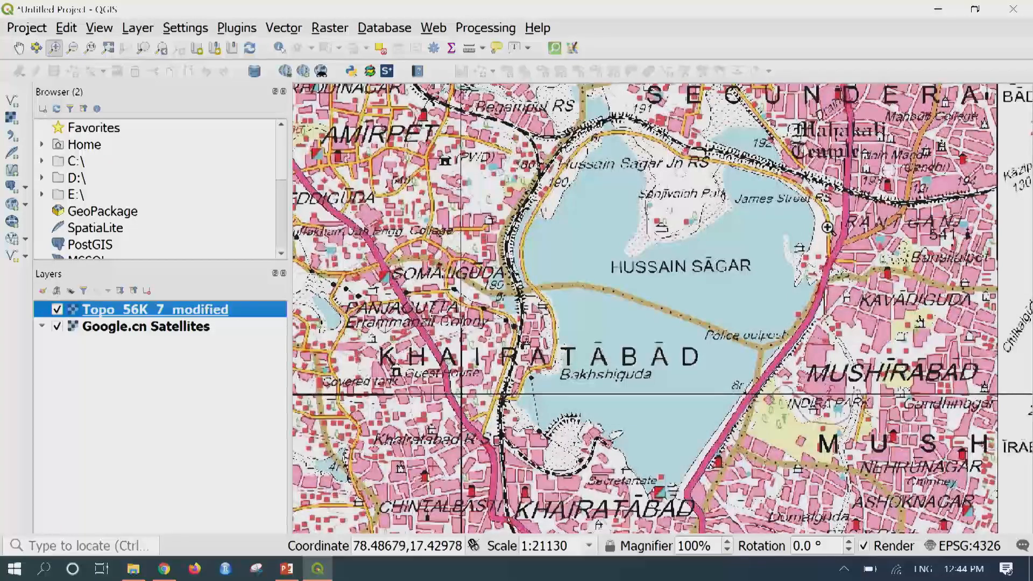
Step: Check the alignment of the main road junction southwest of Hussain Sagar by hiding and reshowing the topographic layer over the satellite imagery
drag(470, 420, 497, 463)
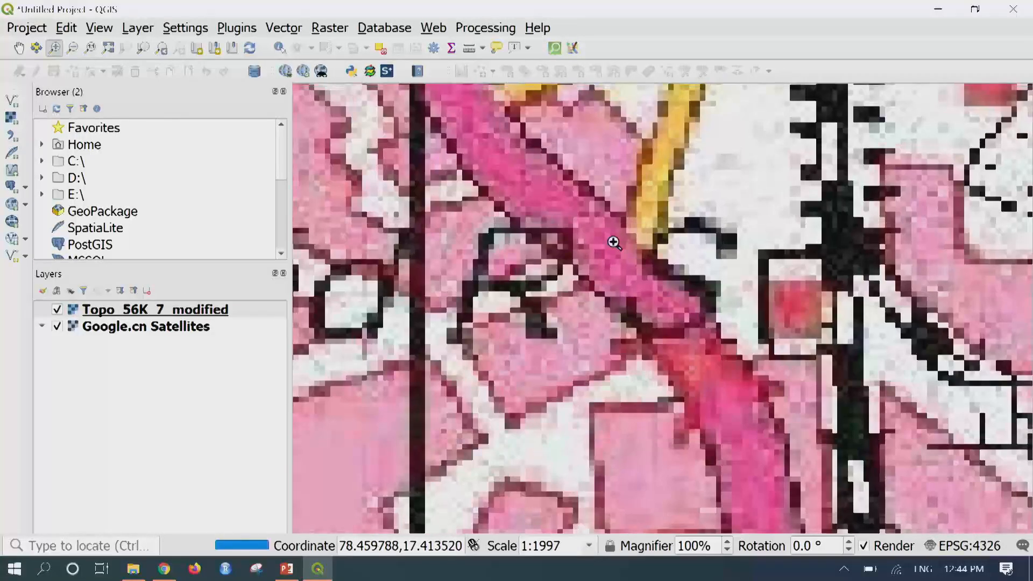
drag(518, 156, 749, 353)
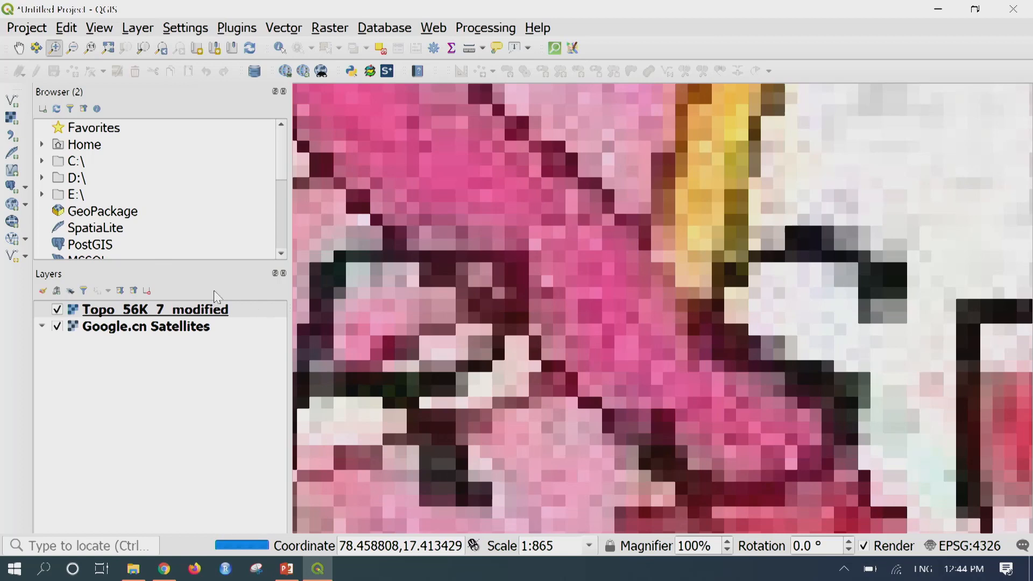
click(57, 310)
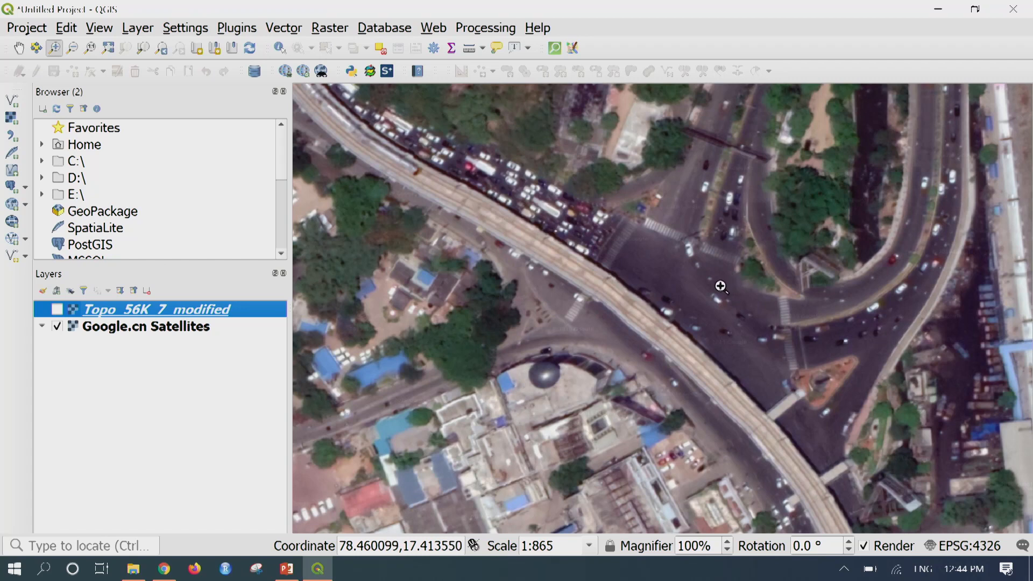
scroll(672, 296, down, 1)
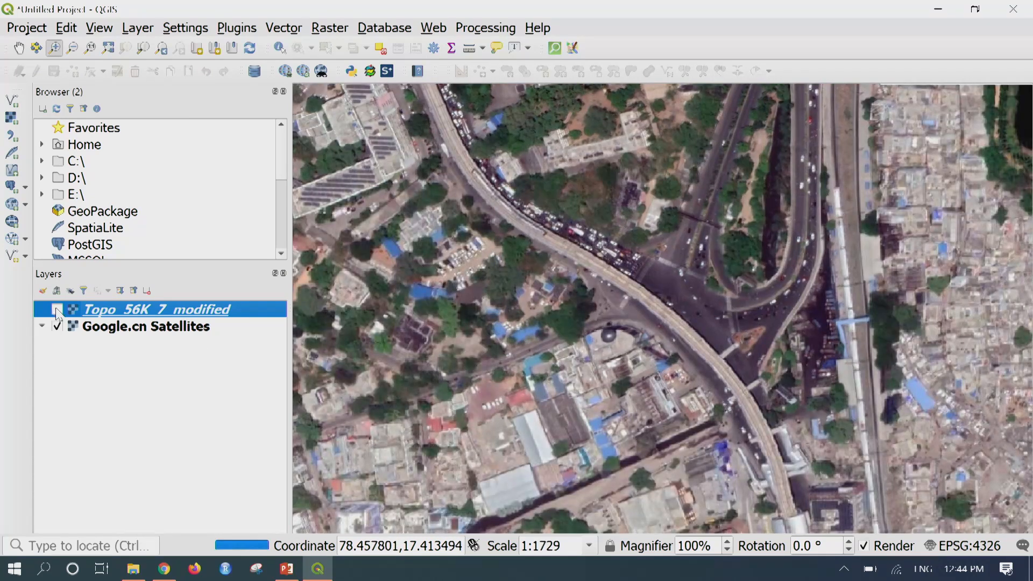
click(58, 310)
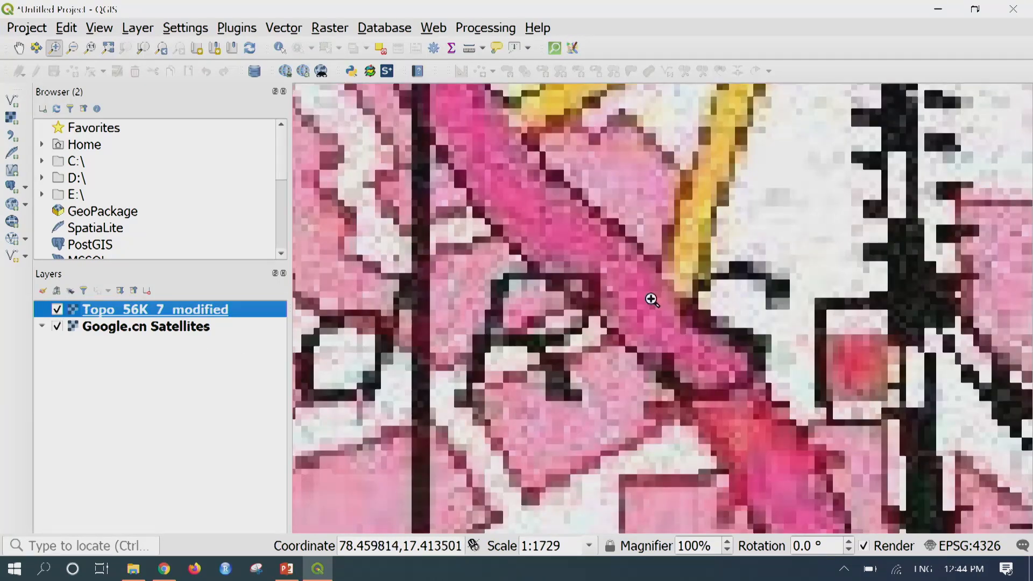
scroll(640, 301, down, 2)
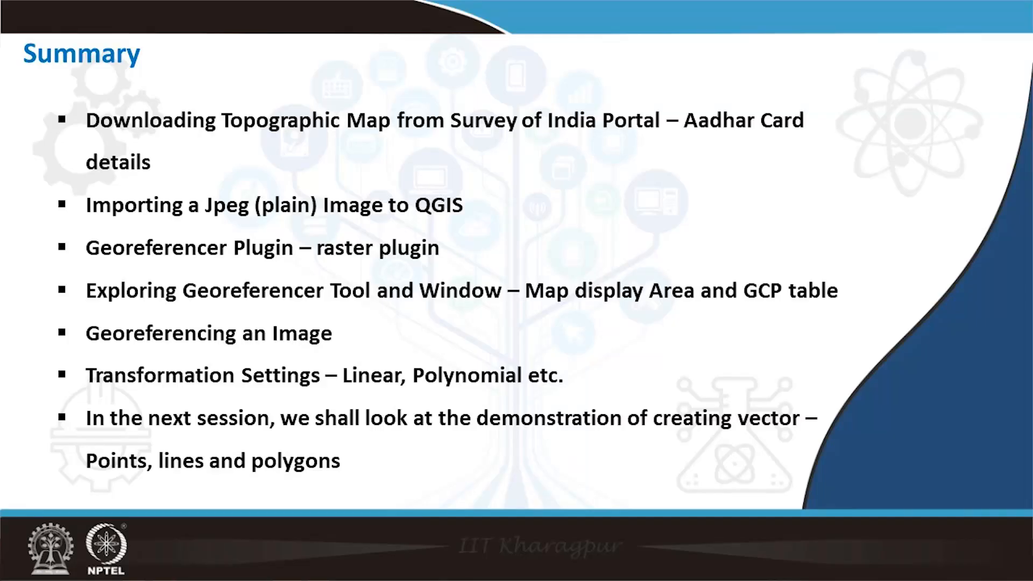